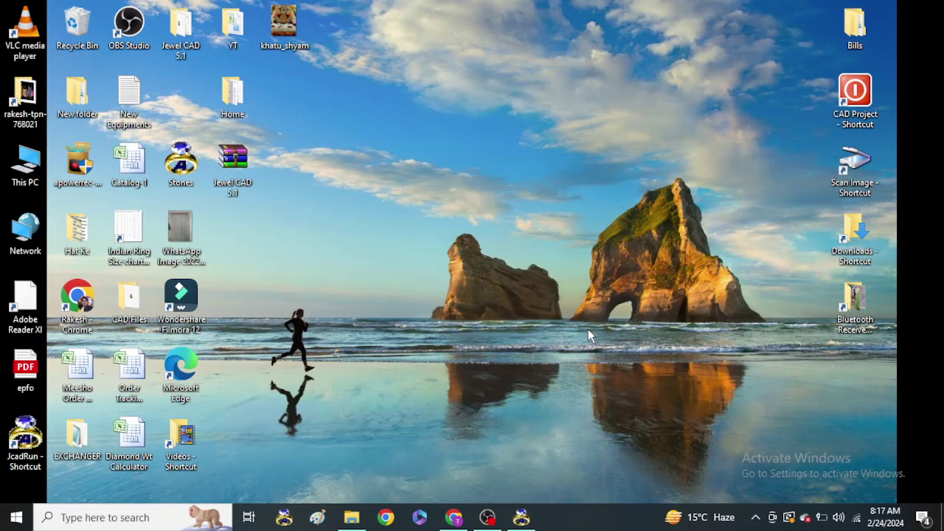
Bring JewelCAD 5.1 to the front, showing an empty untitled design in Front view
left_click(522, 517)
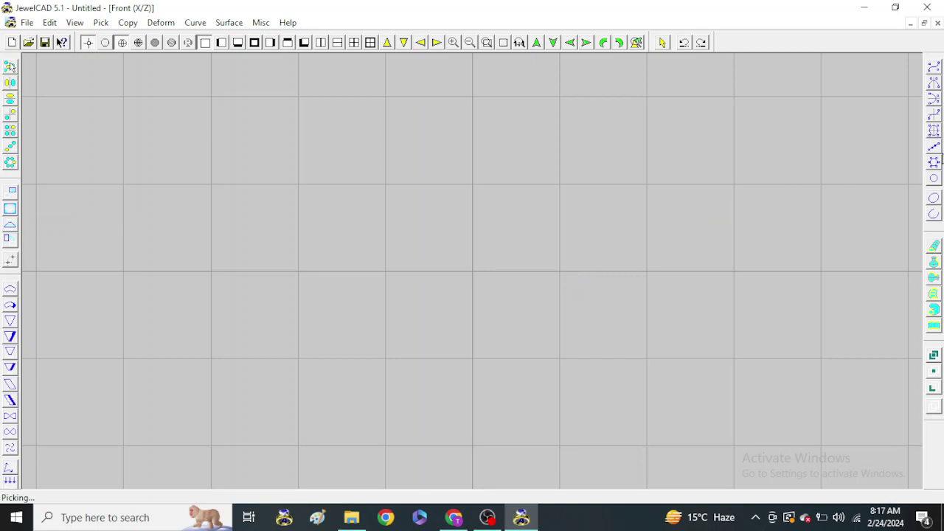
Draw a 12-CV circle of diameter 17.5 centred on the origin
left_click(935, 181)
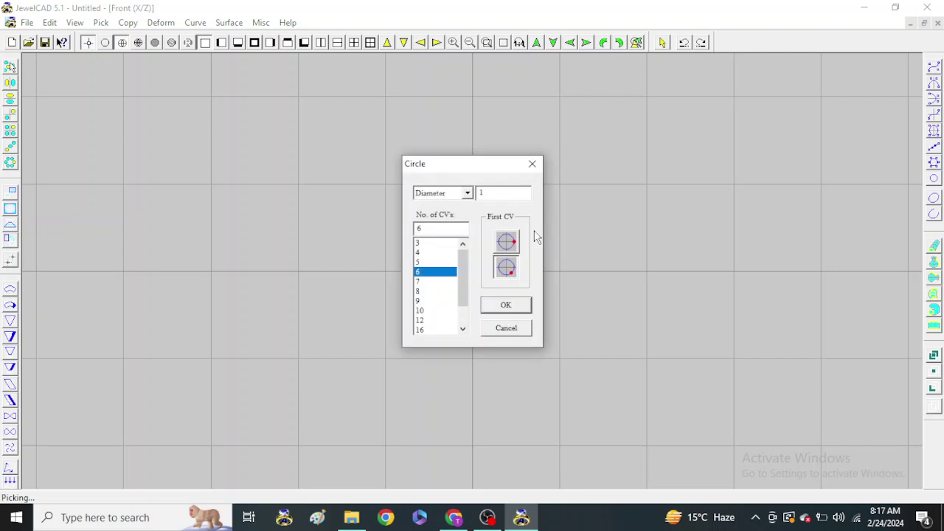
left_click(433, 320)
key("shift+Tab")
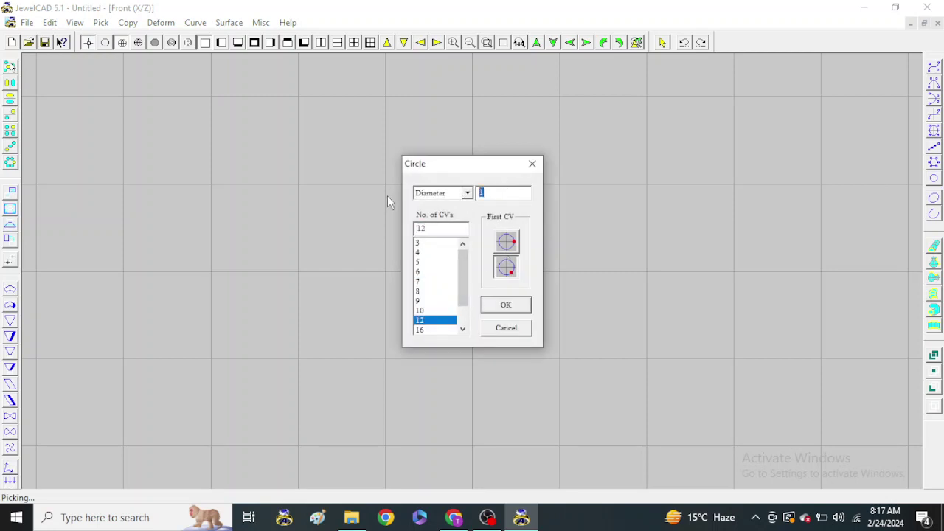
type("17.")
type("5")
key("Return")
Clear the selection, pick the circle and zoom around it
key("alt+e")
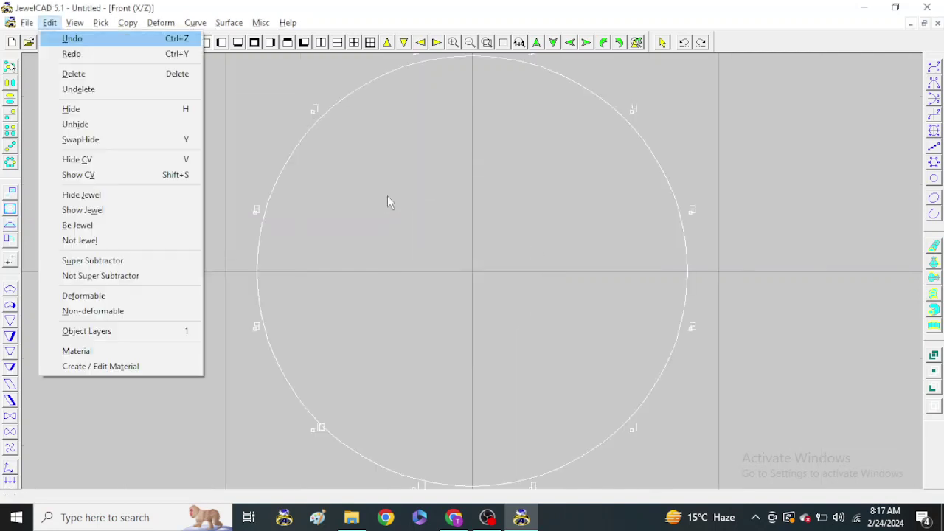
key("Escape")
scroll(491, 324, "up", 2)
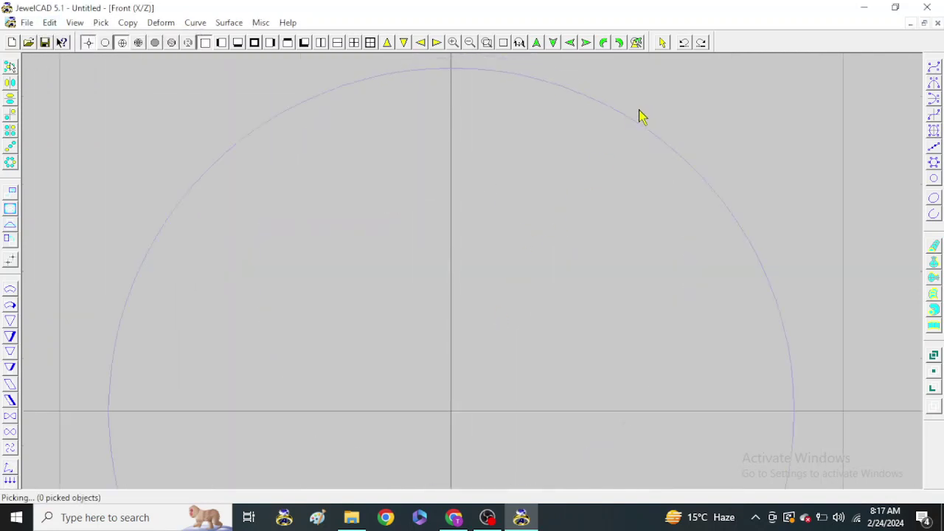
left_click(640, 115)
scroll(512, 128, "up", 1)
scroll(472, 276, "up", 1)
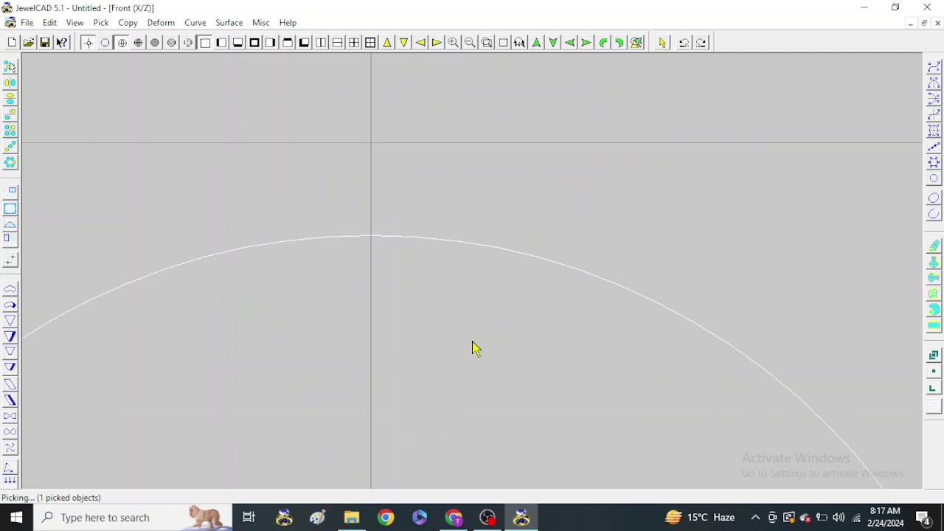
scroll(472, 349, "down", 1)
scroll(508, 230, "down", 1)
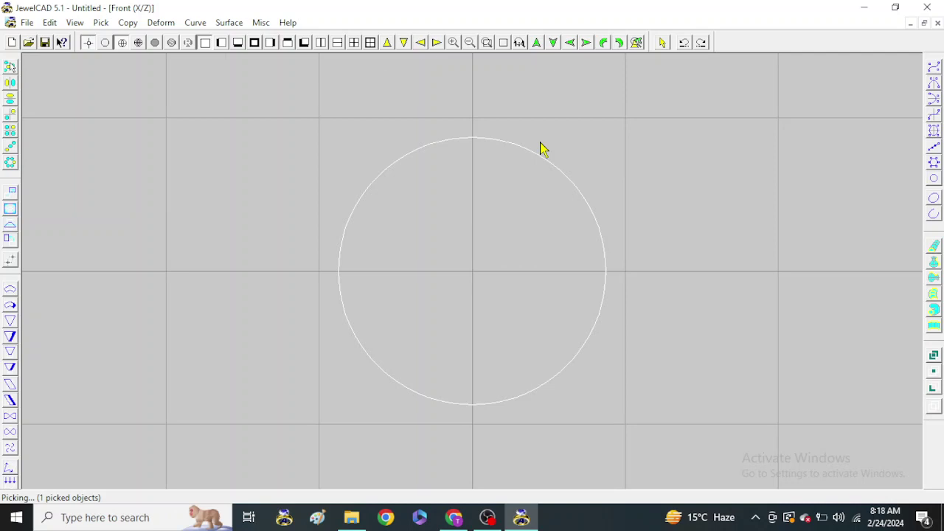
scroll(541, 148, "up", 1)
scroll(542, 153, "down", 1)
Offset the circle by 2.2 to both sides
right_click_drag(500, 173, 499, 267)
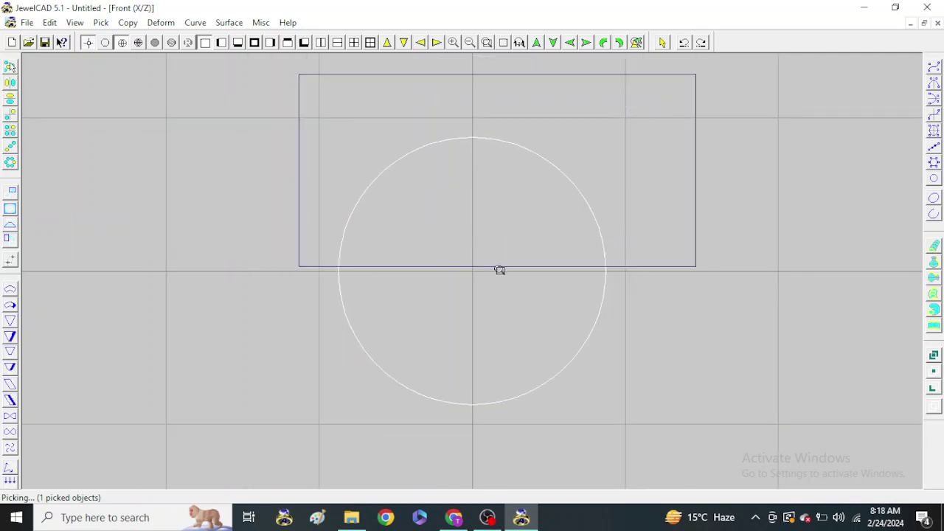
key("ctrl+o")
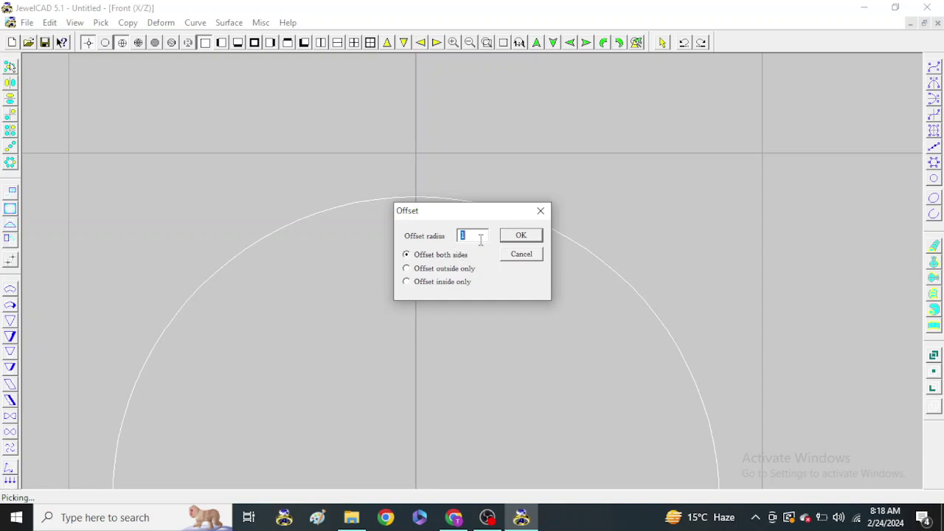
type("2.2")
key("Return")
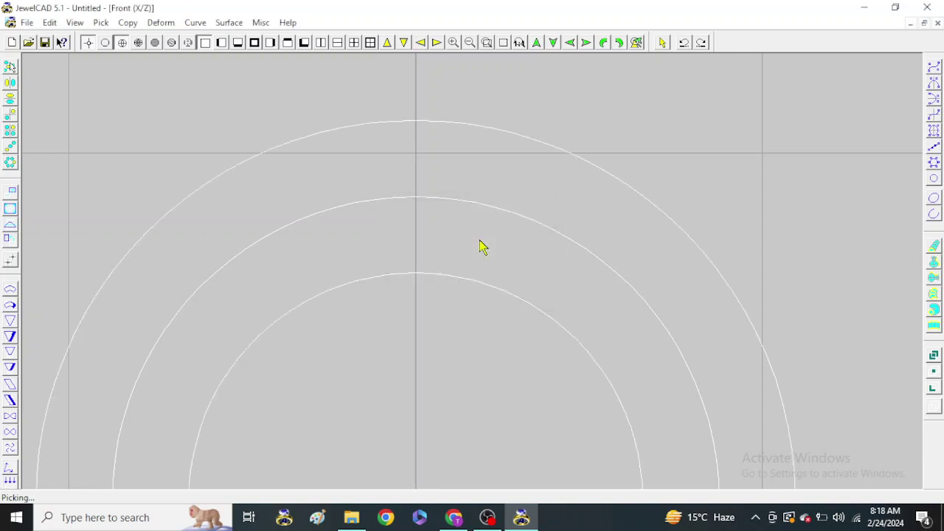
Delete the innermost circle and put the remaining two circles on the dark red Layer 9
left_click(544, 199)
key("ctrl+i")
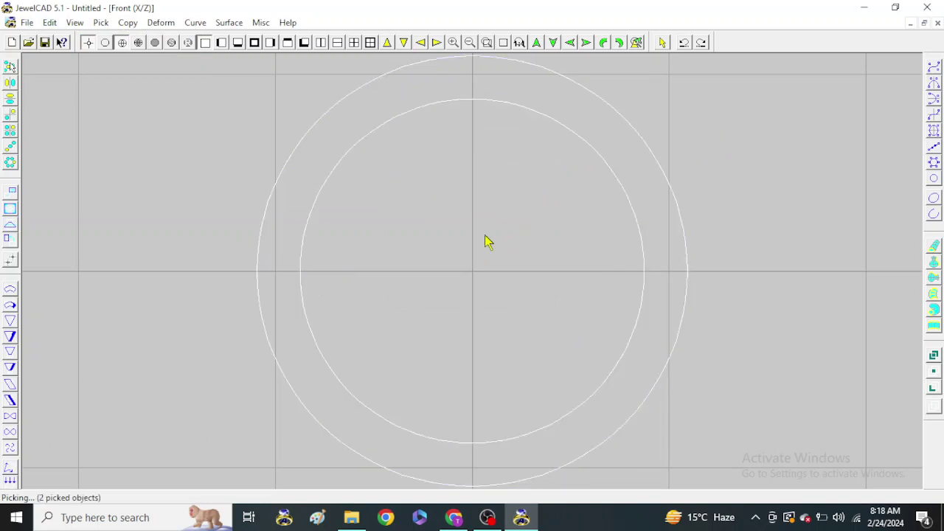
key("ctrl+l")
left_click(359, 220)
key("Return")
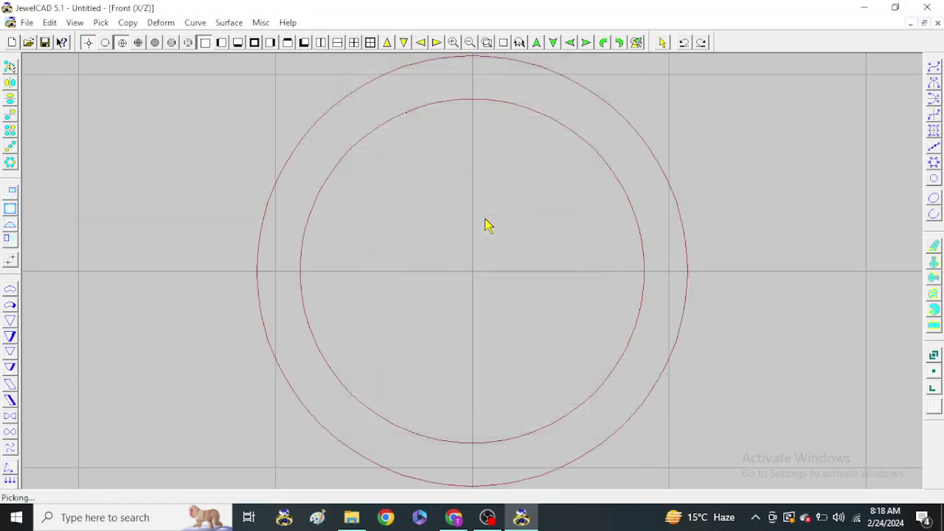
left_click(262, 22)
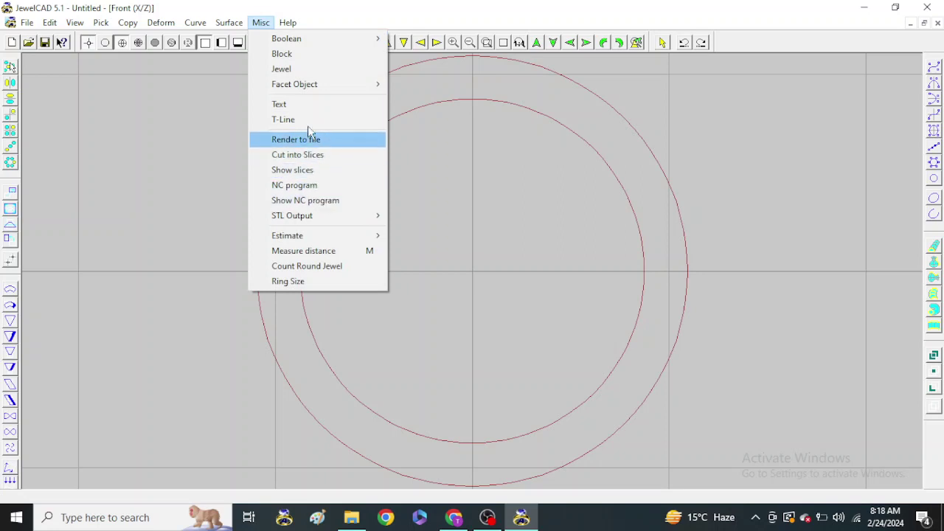
Insert a Square jewel at the origin and scale it uniformly to size 2 in Top view
left_click(302, 68)
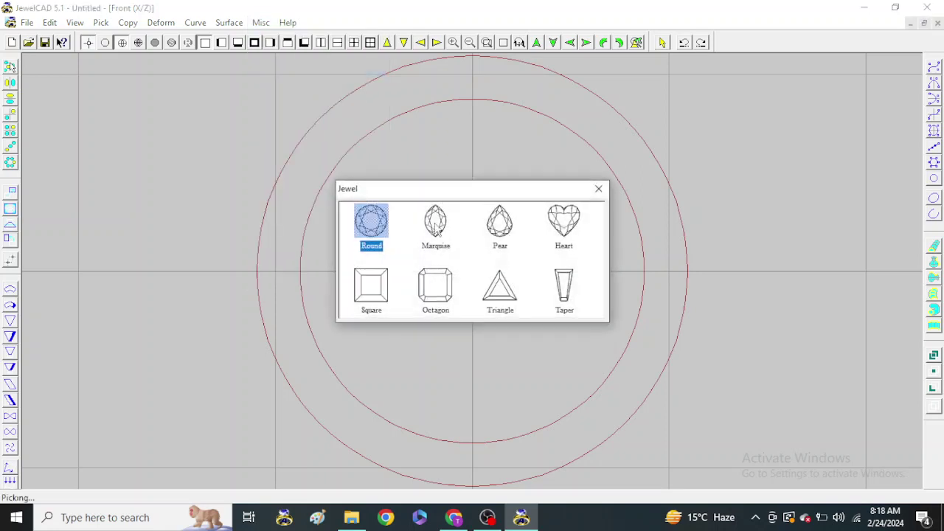
double_click(371, 290)
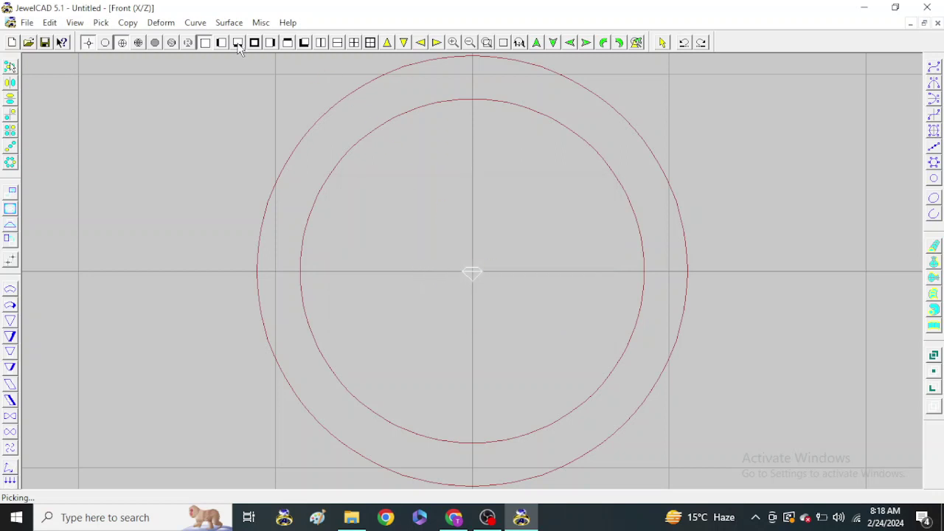
left_click(237, 42)
left_click(160, 23)
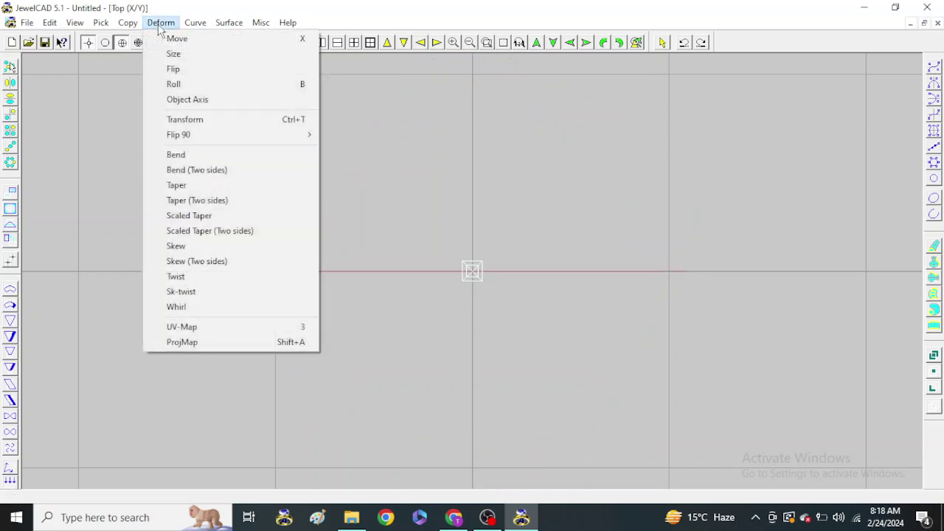
left_click(221, 120)
left_click(369, 255)
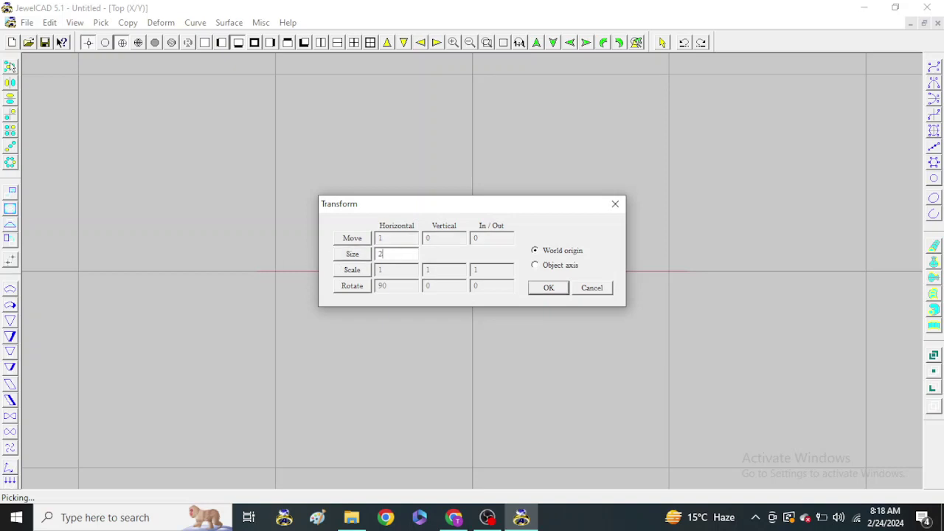
key("Return")
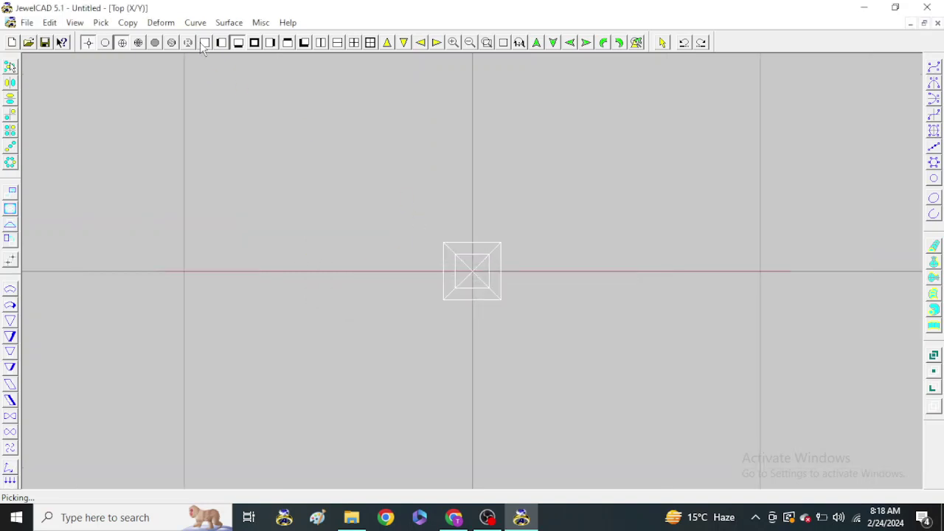
In Front view, move the square stone up about 9.5 to sit between the ring outlines
left_click(204, 43)
left_click(495, 45)
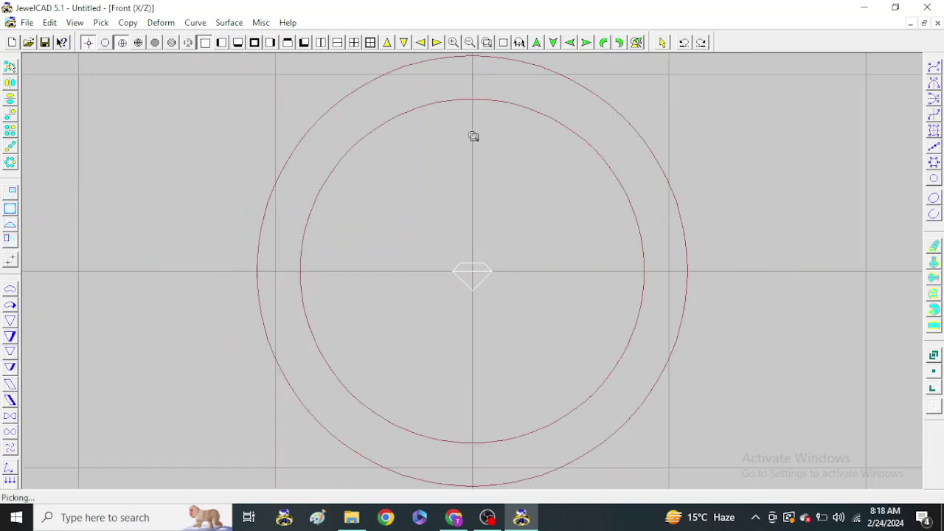
left_click(11, 190)
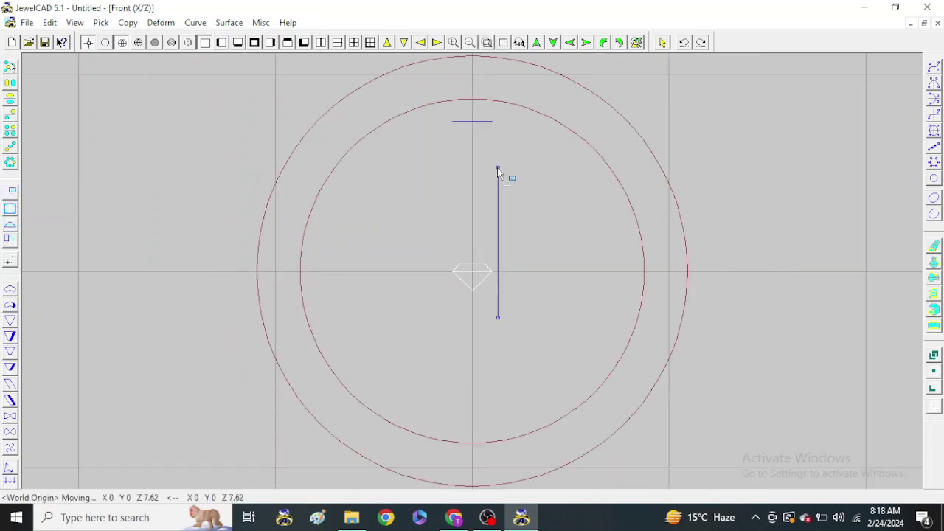
left_click(497, 98)
left_click(486, 42)
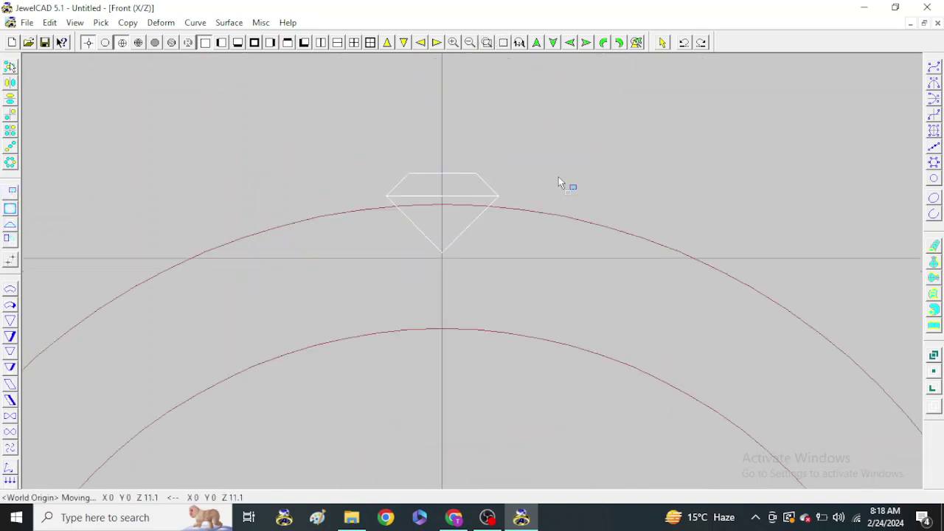
left_click_drag(559, 176, 584, 188)
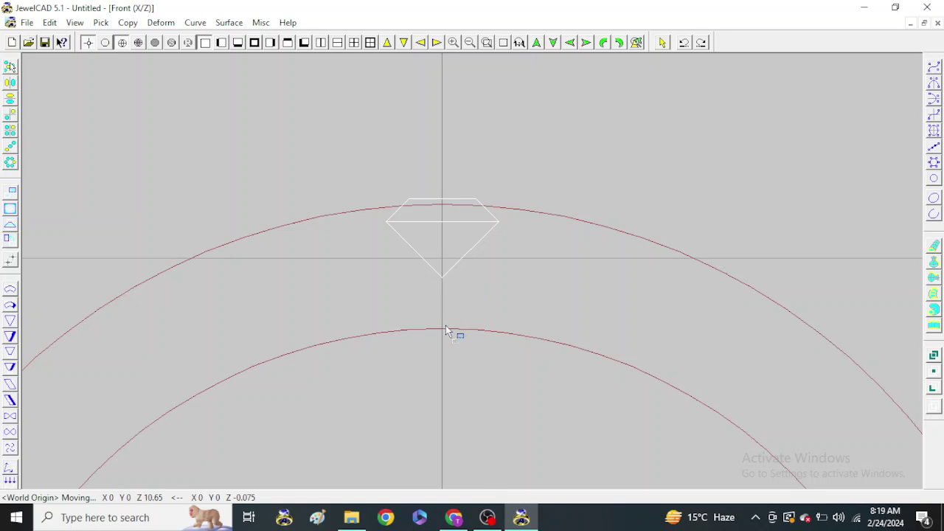
left_click_drag(485, 264, 488, 304)
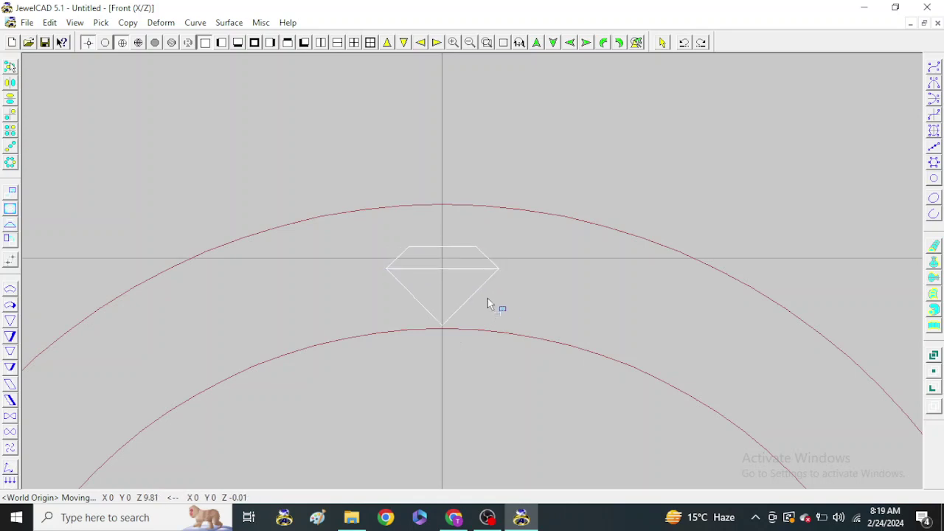
left_click_drag(514, 304, 518, 310)
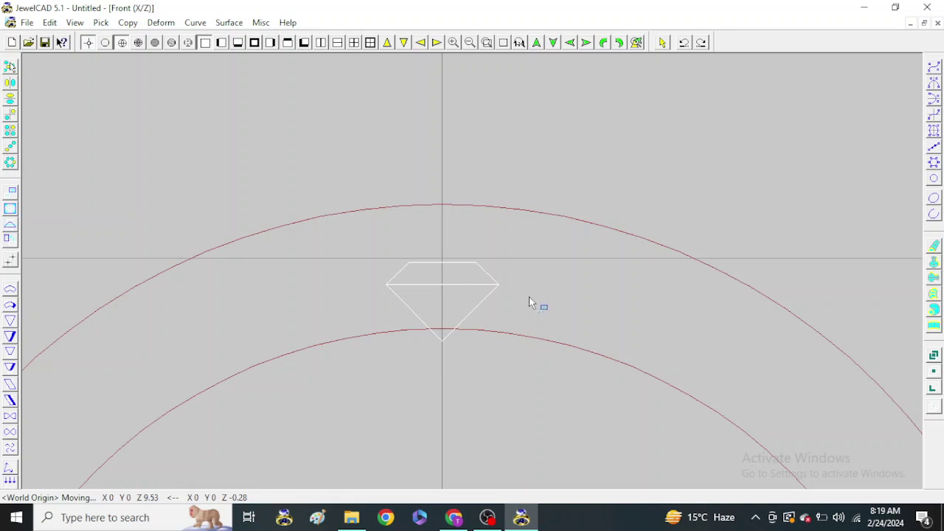
left_click_drag(529, 297, 536, 279)
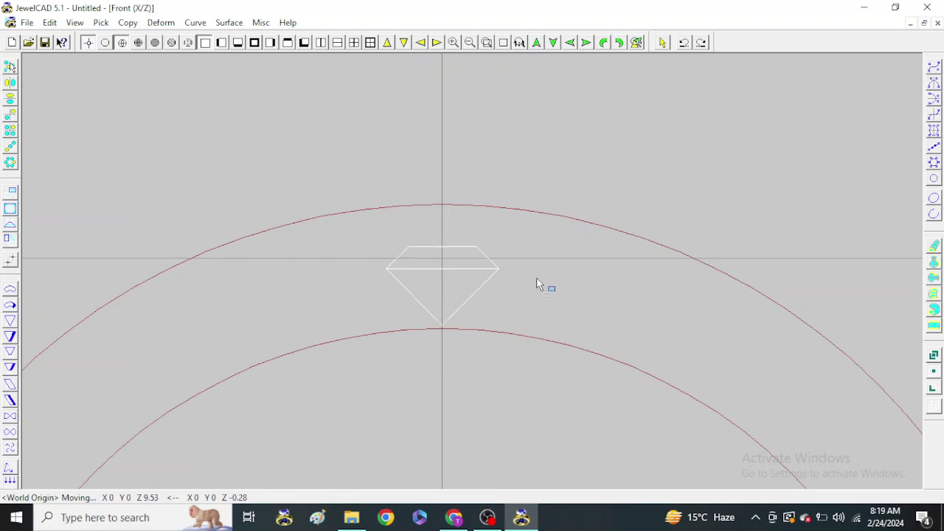
Finish placing the stone, then replace the outer circle with a 1.8 offset of the inner circle
key("Up")
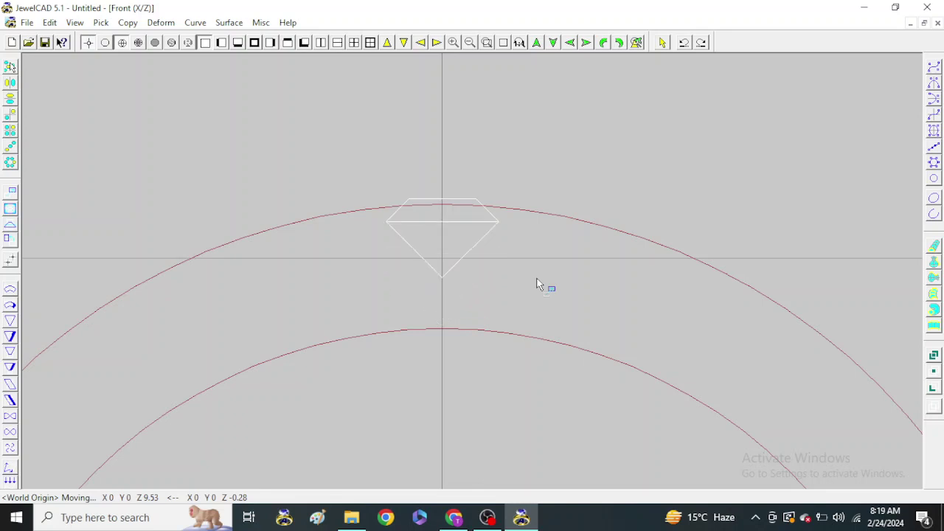
left_click(537, 284)
left_click_drag(607, 194, 577, 246)
key("Delete")
left_click_drag(563, 288, 512, 365)
type("o")
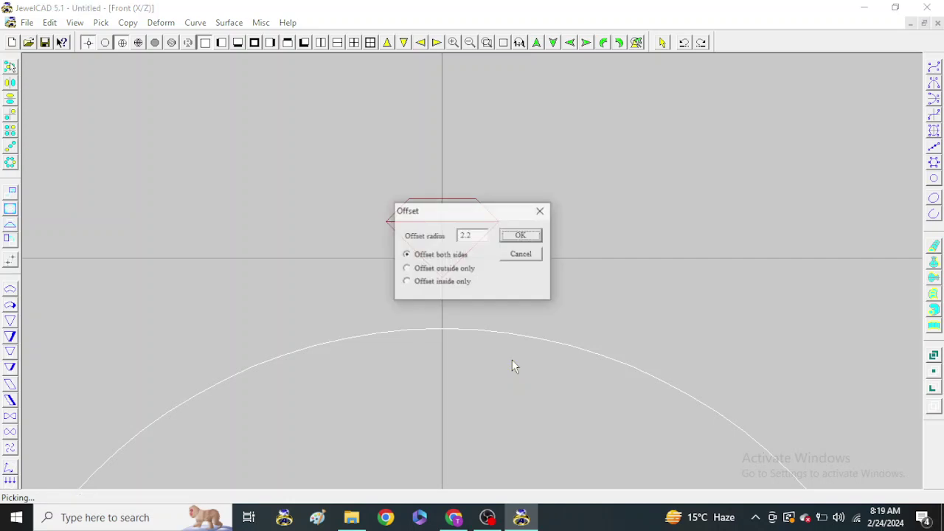
type("1.8")
key("Return")
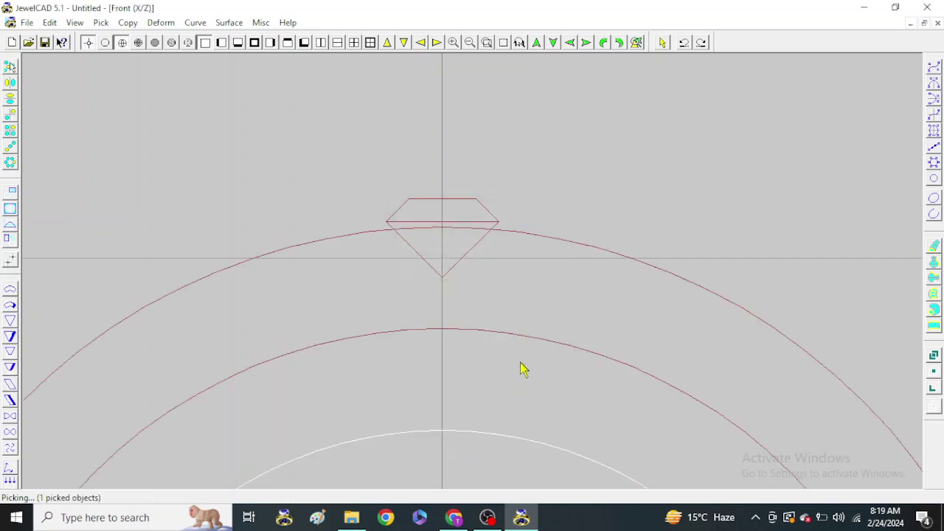
key("Delete")
Lower the stone onto the new outer edge and zoom to show the whole ring
left_click(452, 248)
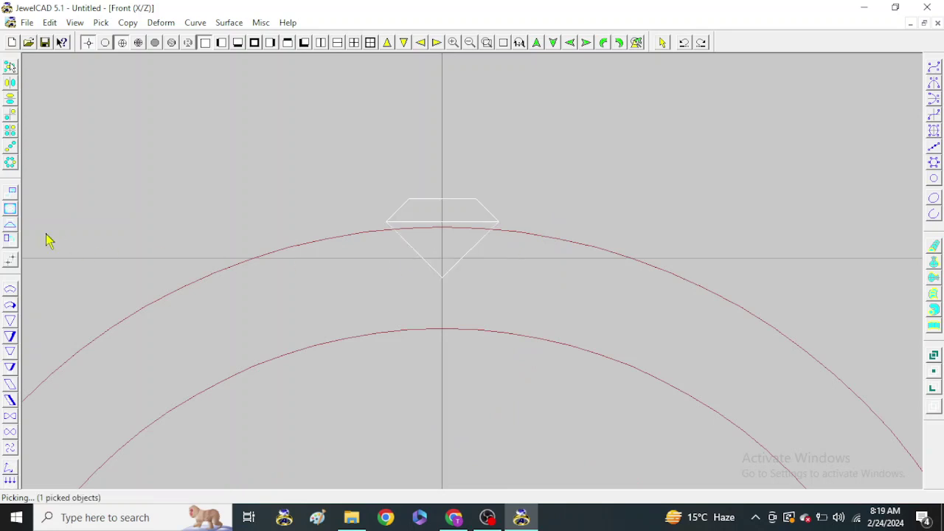
left_click(12, 190)
left_click_drag(723, 172, 723, 195)
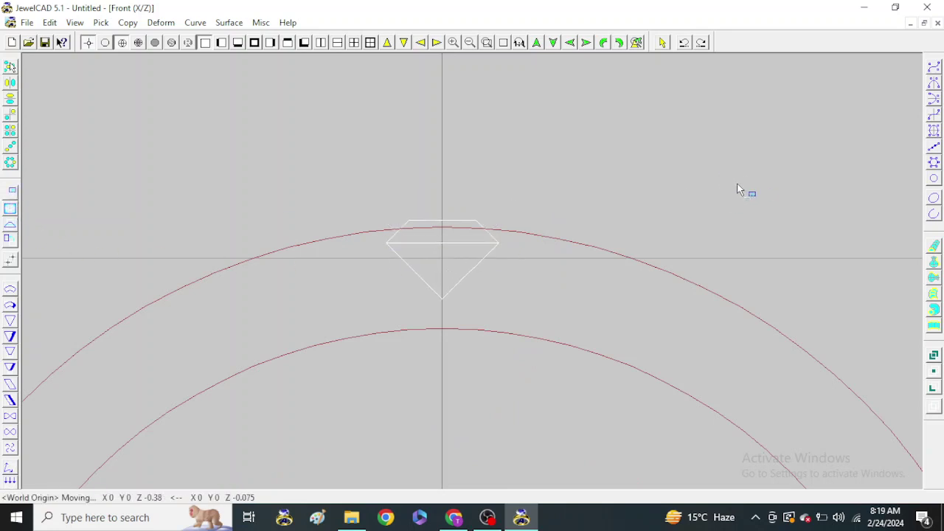
right_click(736, 185)
left_click(545, 218)
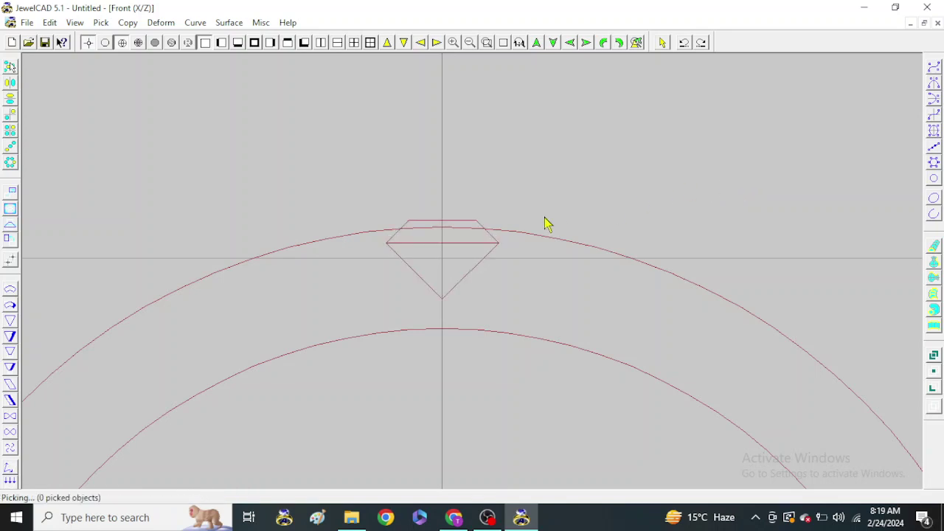
left_click(519, 42)
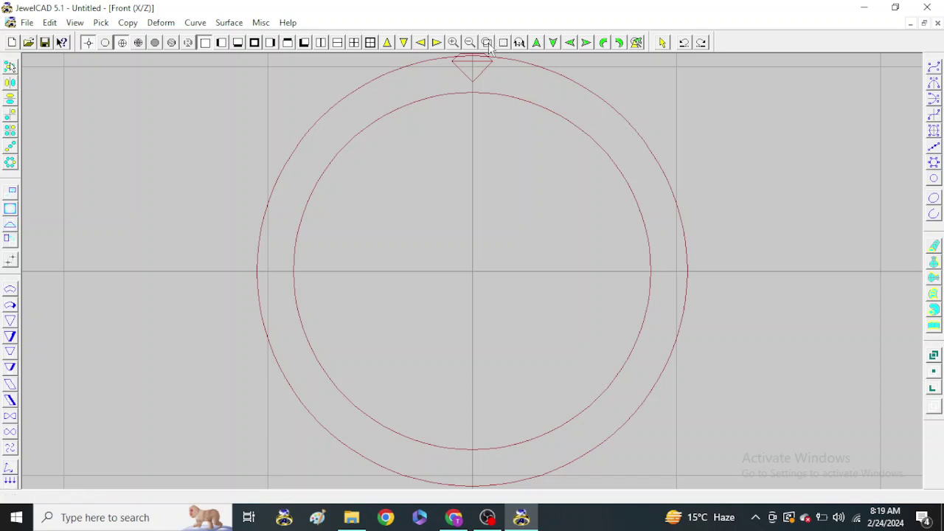
Box-zoom onto the stone at the ring's top, pick the inner ring curve, and switch to Right view
left_click(487, 43)
left_click_drag(476, 93, 624, 161)
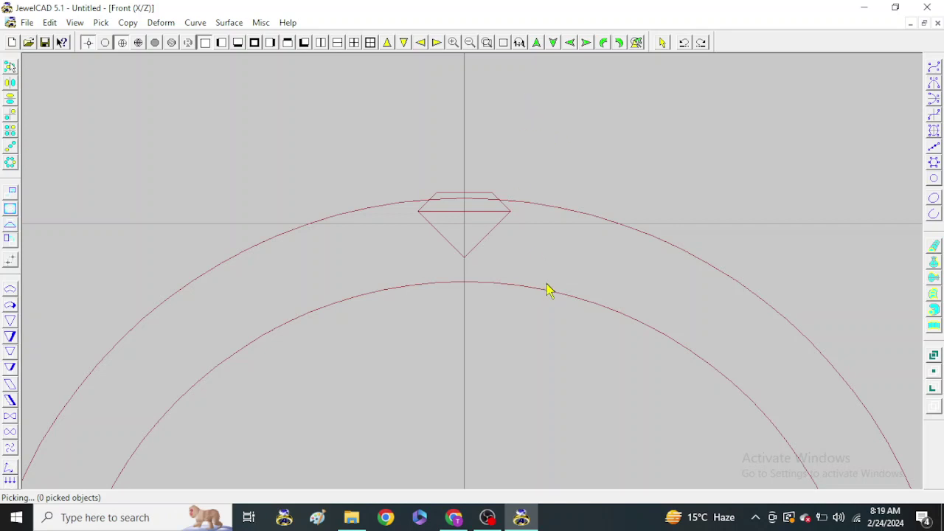
left_click_drag(562, 272, 528, 307)
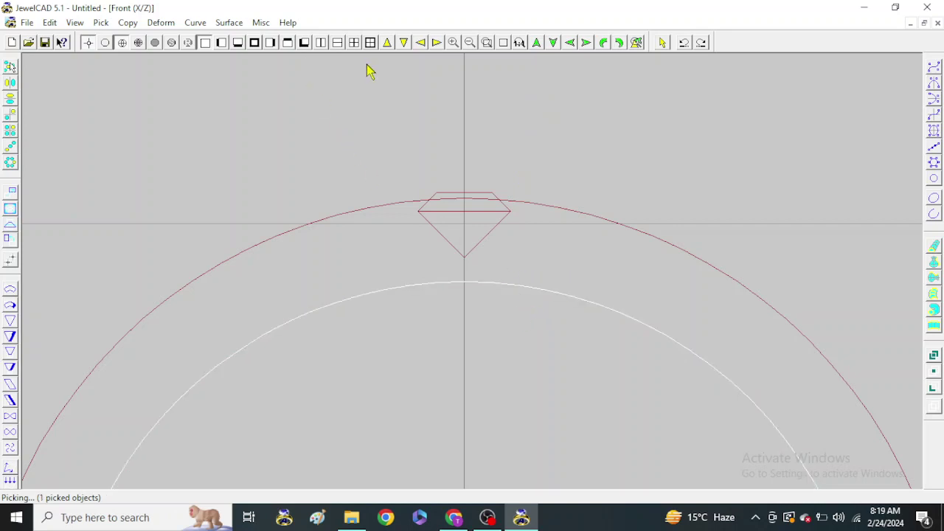
left_click(487, 49)
key("F3")
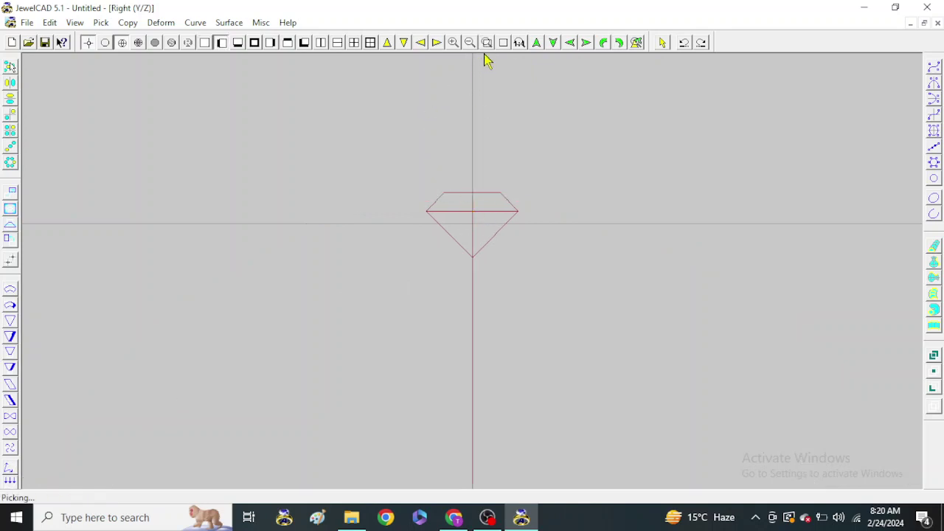
Shift the picked inner ring curve sideways, then view the stone enlarged in Top view
left_click(10, 209)
mouse_move(570, 196)
left_mouse_down()
mouse_move(526, 196)
mouse_move(529, 188)
left_mouse_up()
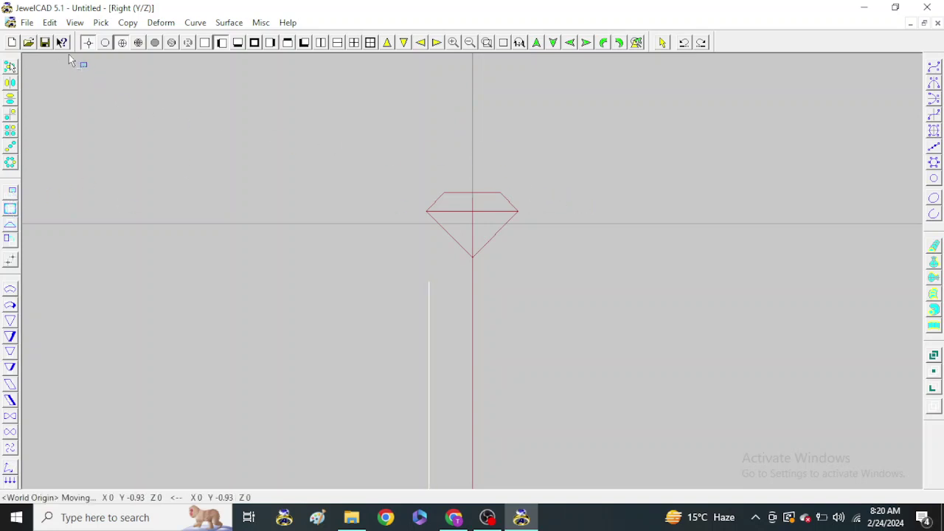
key("F1")
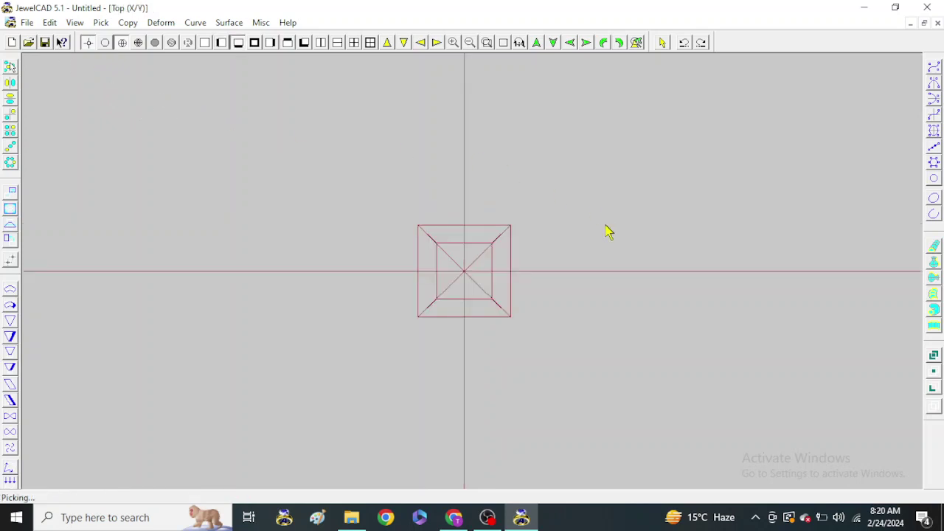
scroll(468, 280, "up", 2)
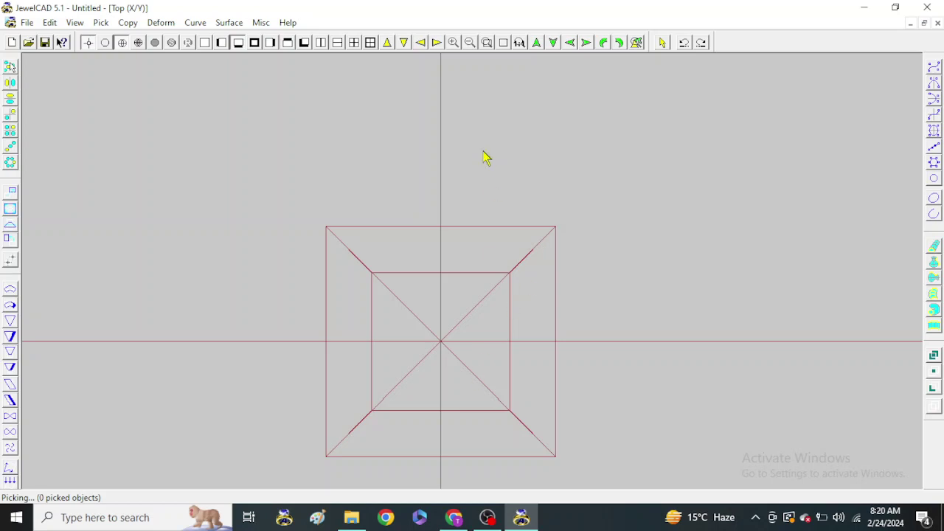
left_click(934, 114)
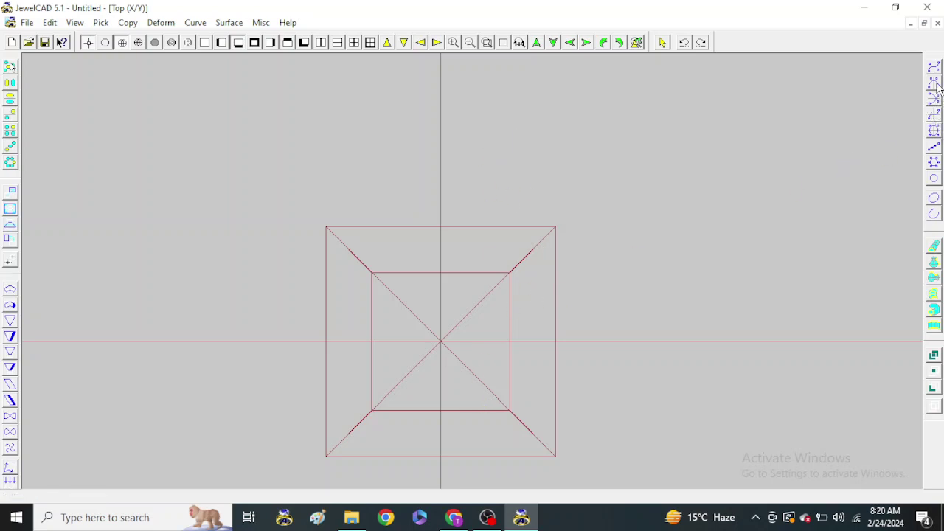
Draw a horizontal line across the stone's top edge and offset it 8 to both sides
left_click(643, 223)
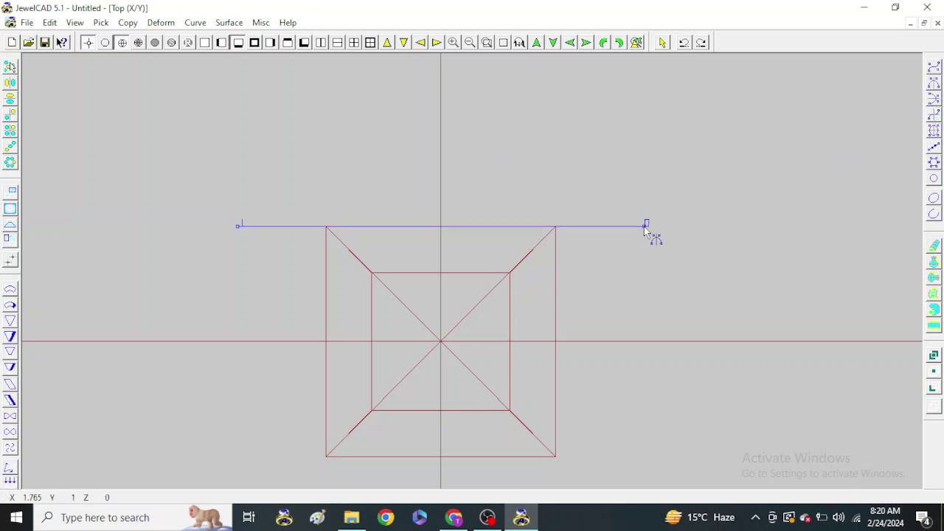
left_click(662, 43)
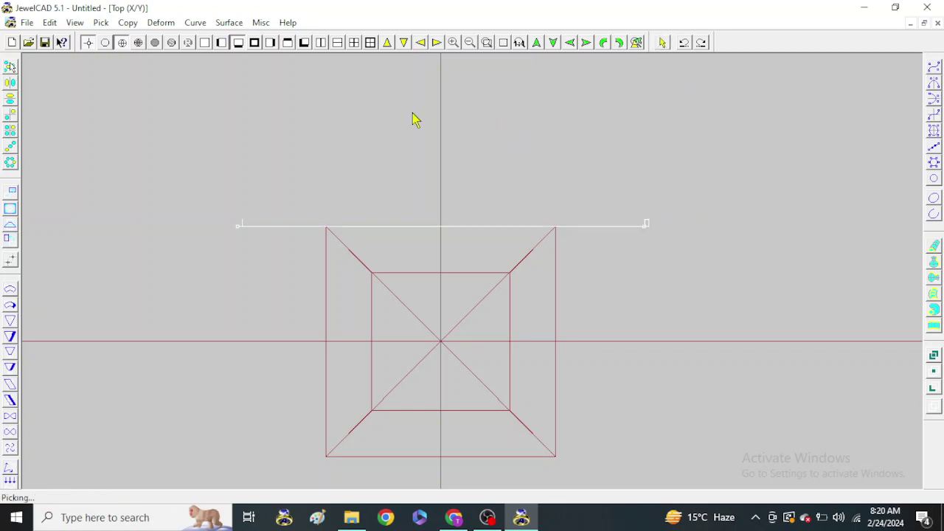
left_click(196, 22)
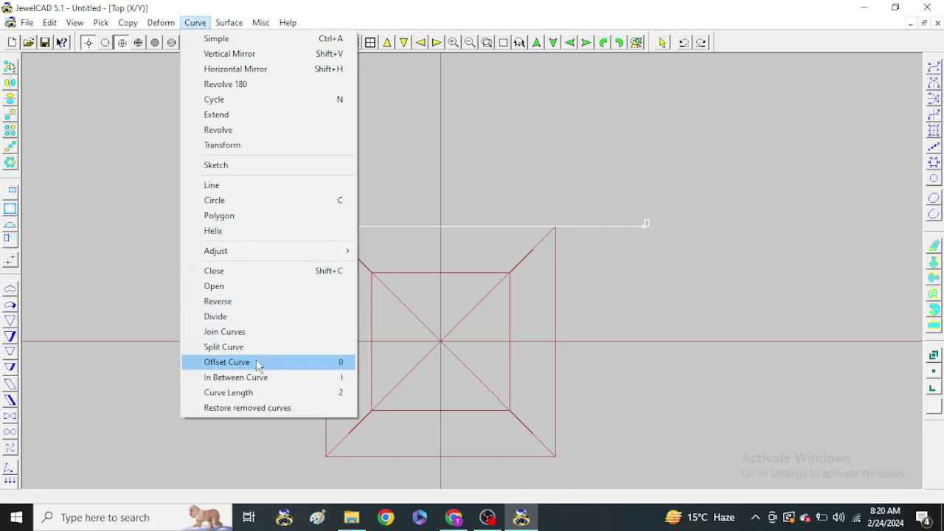
left_click(256, 363)
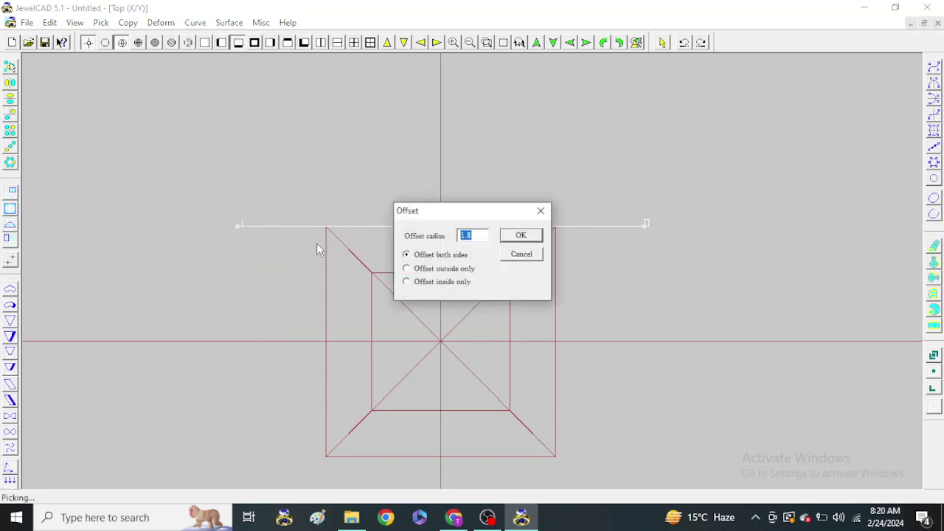
key("BackSpace")
type("8")
key("Return")
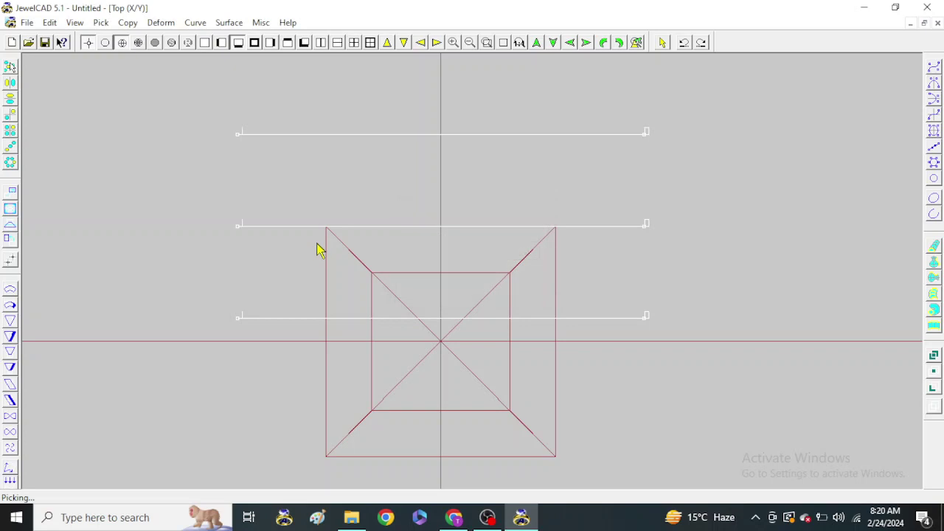
Delete the lower offset line and clear the selection
left_click_drag(593, 127, 647, 248)
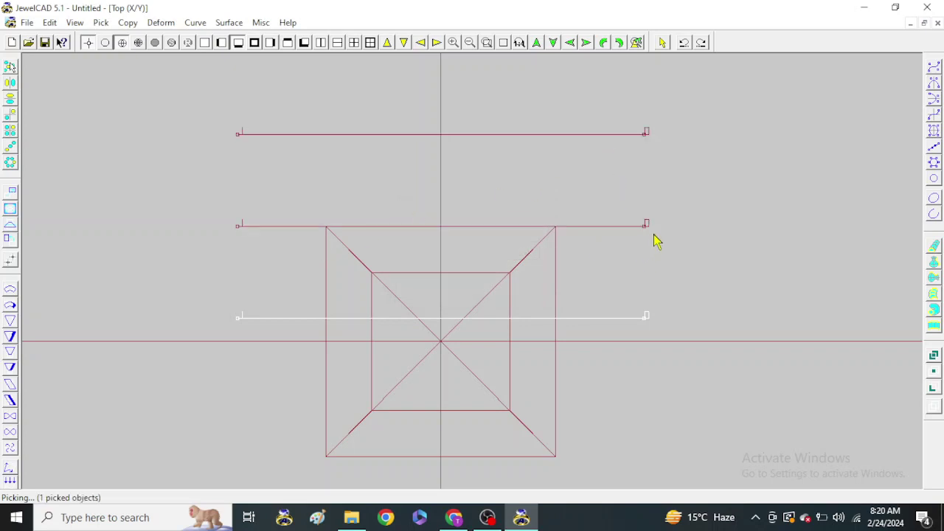
key("Delete")
scroll(555, 185, "down", 2)
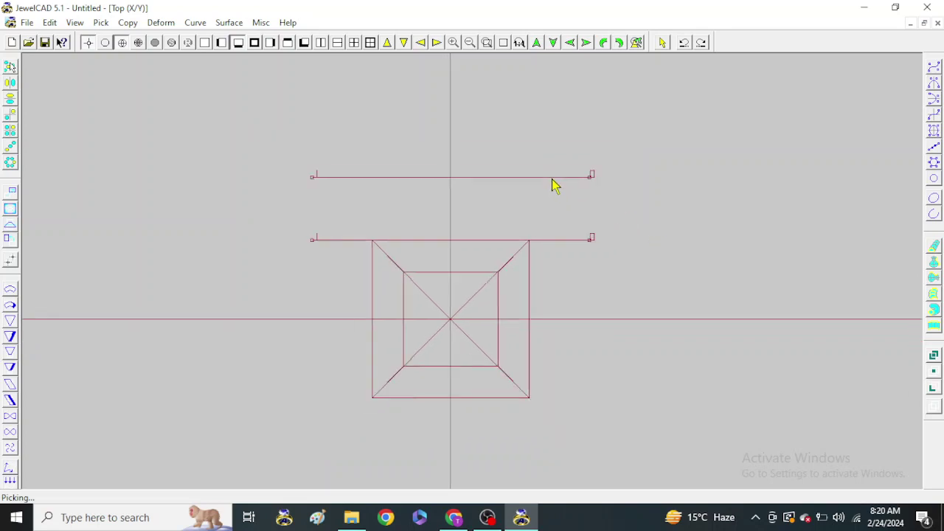
left_click_drag(569, 149, 599, 242)
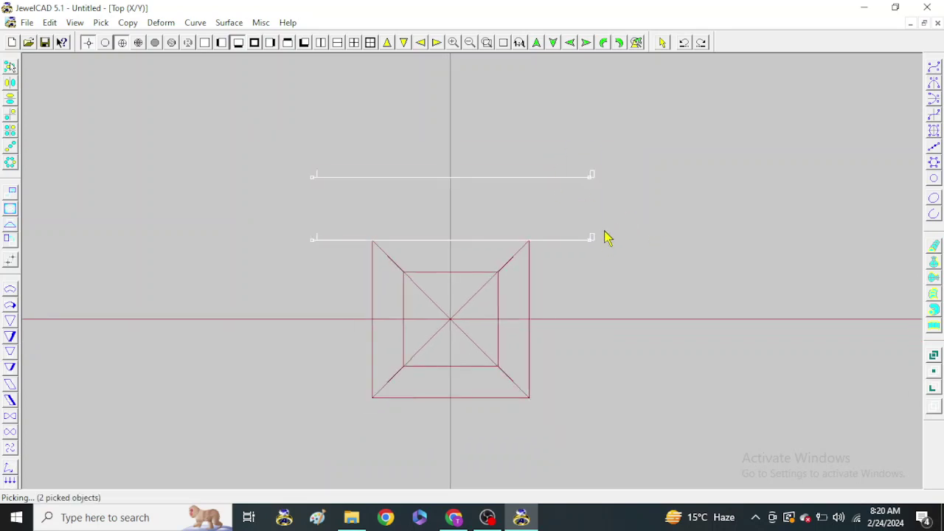
left_click(605, 238)
scroll(525, 209, "down", 1)
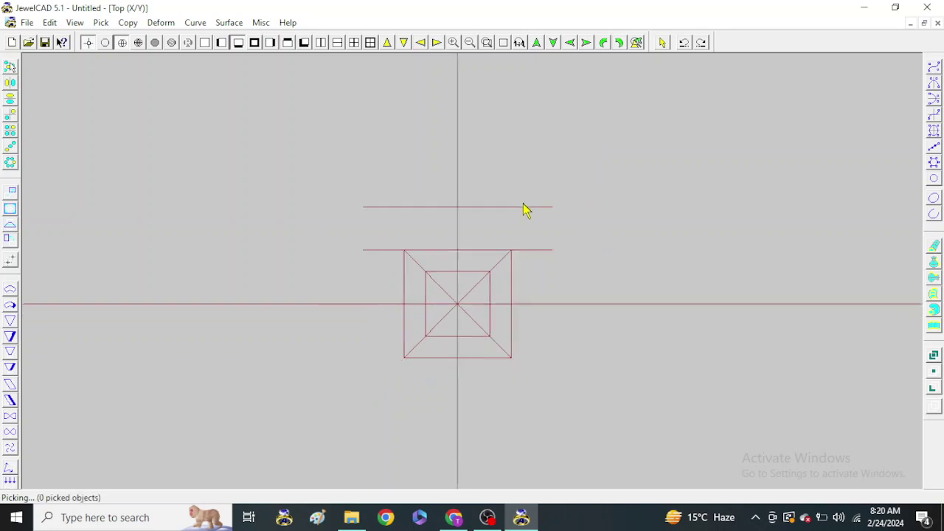
scroll(521, 209, "down", 1)
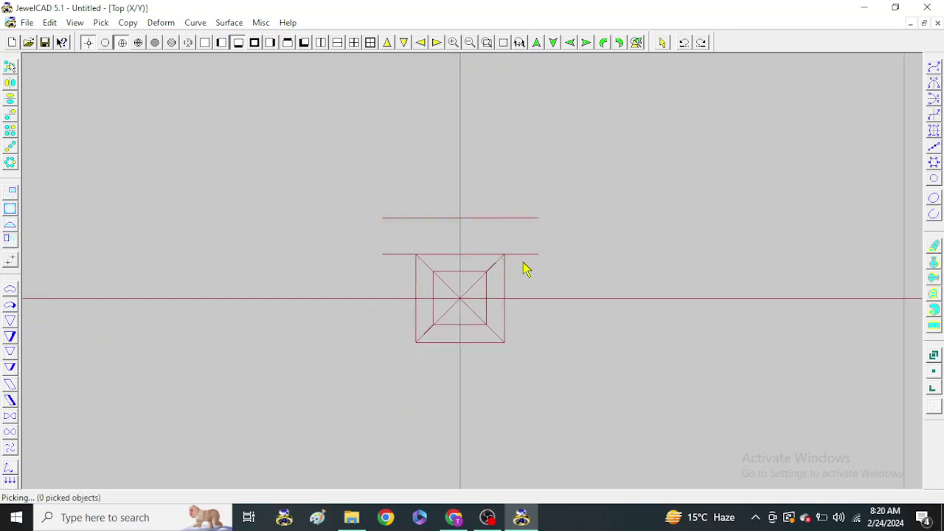
Mirror the upper offset line below the stone, then pick both outer lines to move them
left_click(526, 219)
left_click(10, 98)
left_click(497, 191)
left_click(399, 219)
left_click(386, 377)
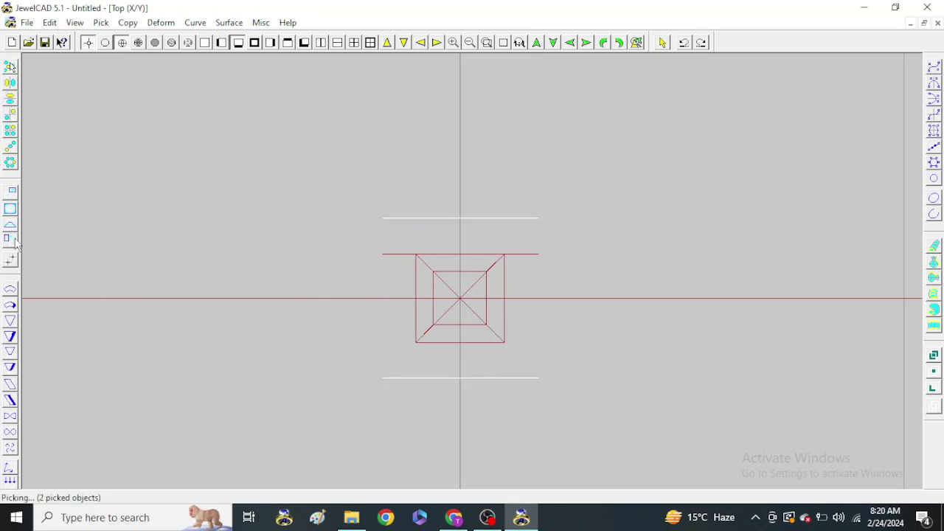
left_click(12, 193)
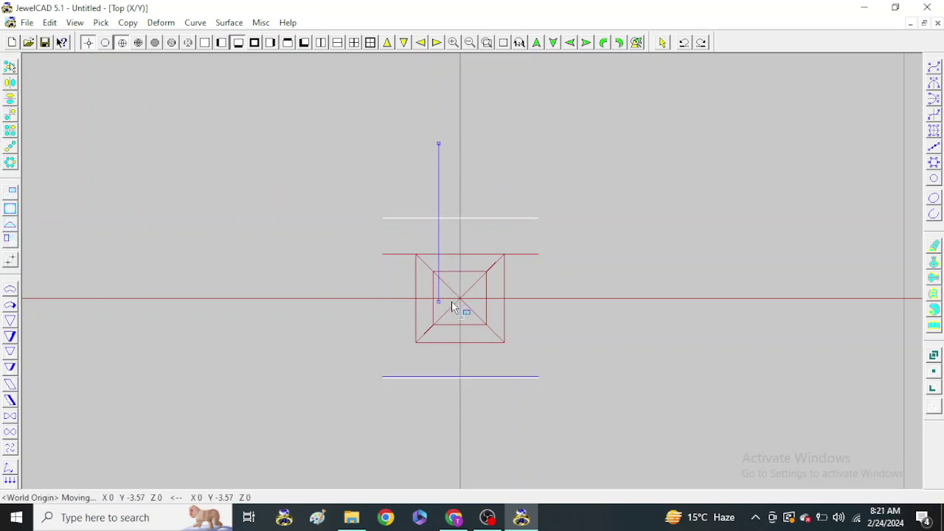
Try dragging the upper guide line onto the stone's top edge, then undo it
left_click_drag(442, 204, 449, 310)
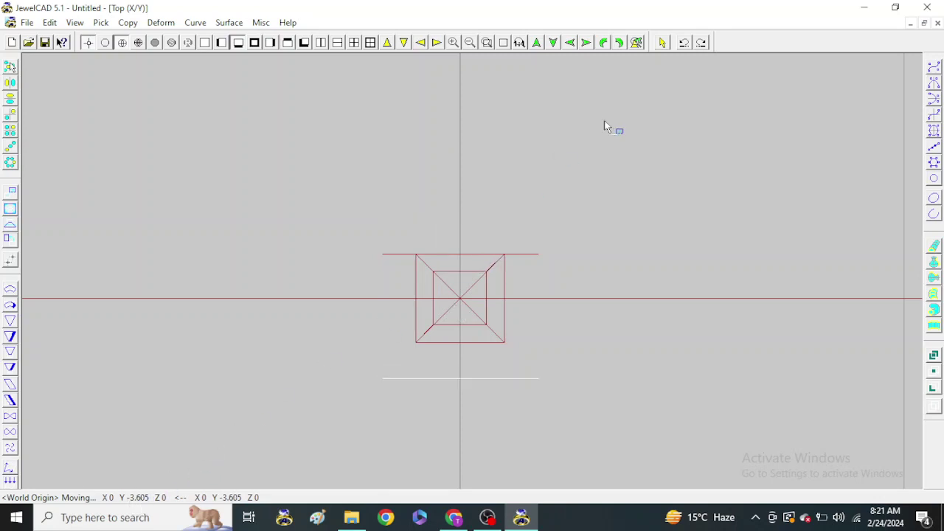
left_click(684, 44)
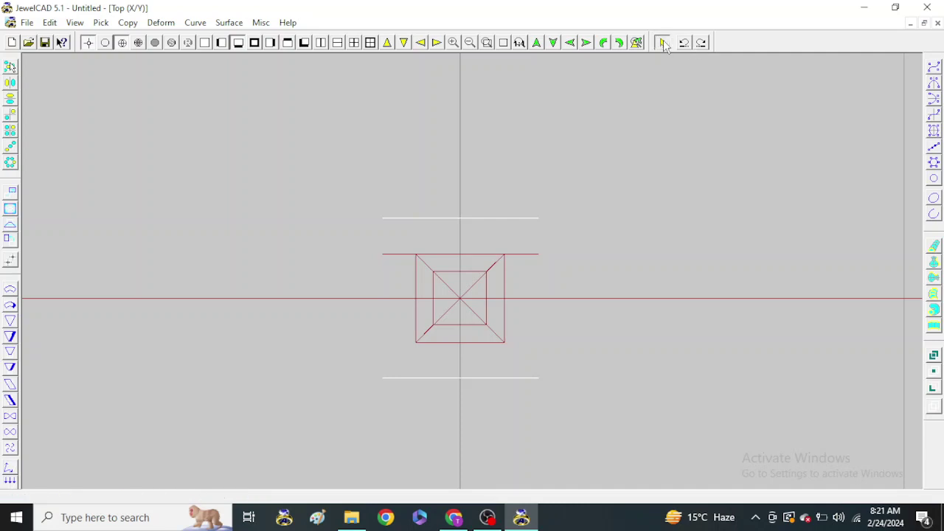
left_click(663, 43)
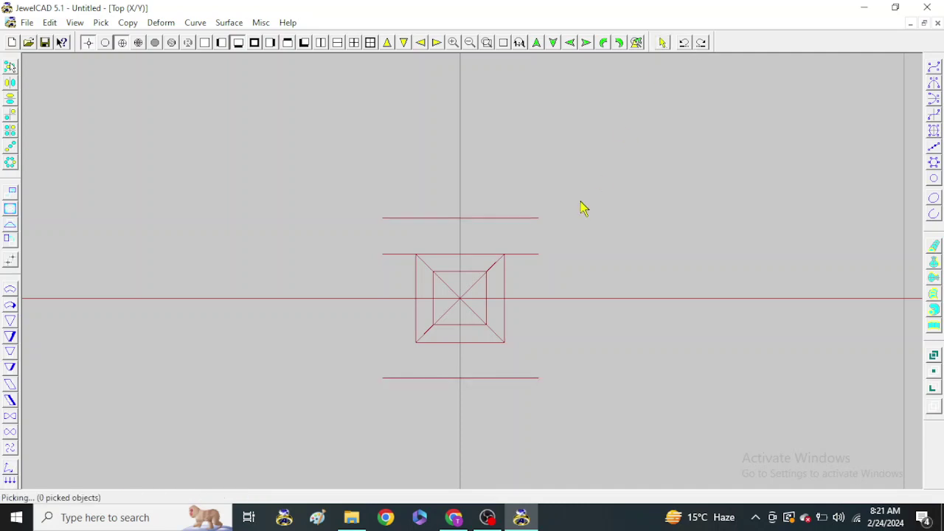
Pick the inner ring curve and move it up about 1.8 in Y onto the upper line
left_click(205, 42)
left_click(559, 282)
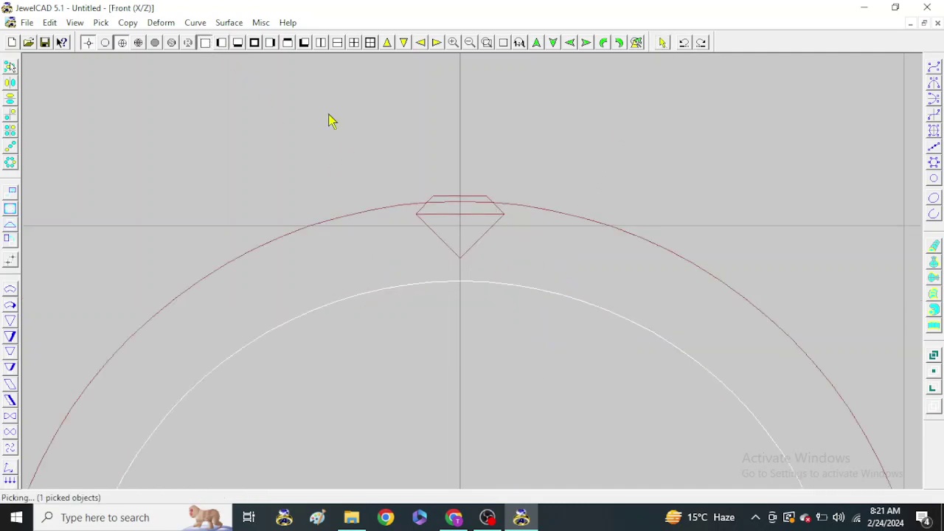
left_click(237, 42)
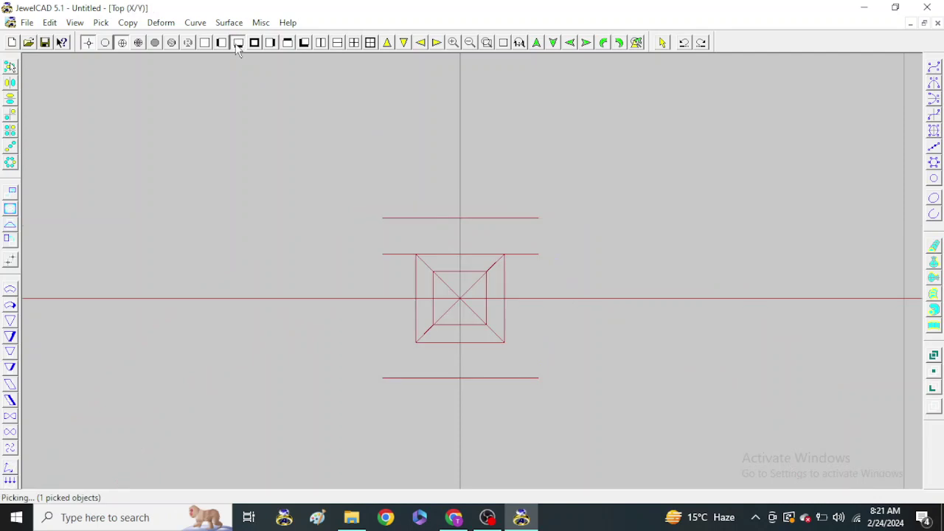
left_click(12, 191)
scroll(602, 221, "up", 1)
left_click_drag(626, 273, 625, 167)
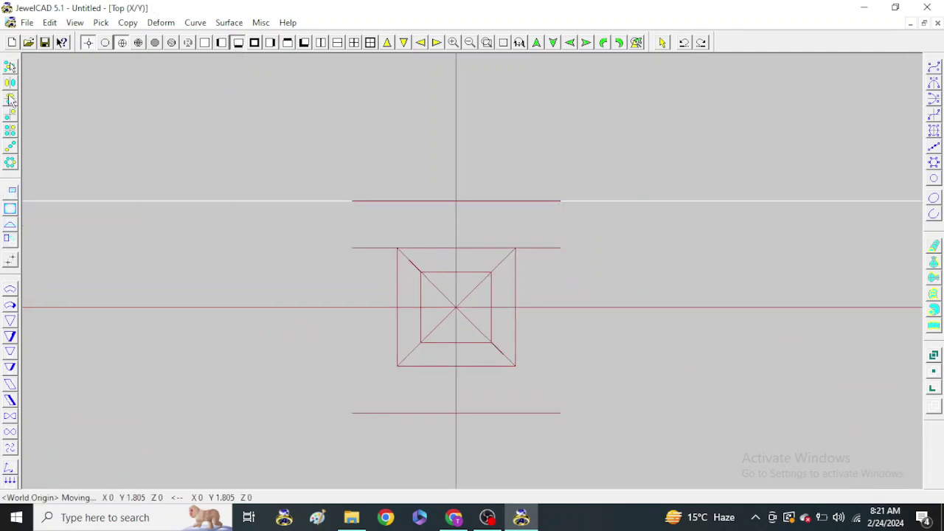
left_click(11, 99)
Zoom in on the upper ring in Front view and draw a small closed rectangle centred on the origin
left_click(503, 43)
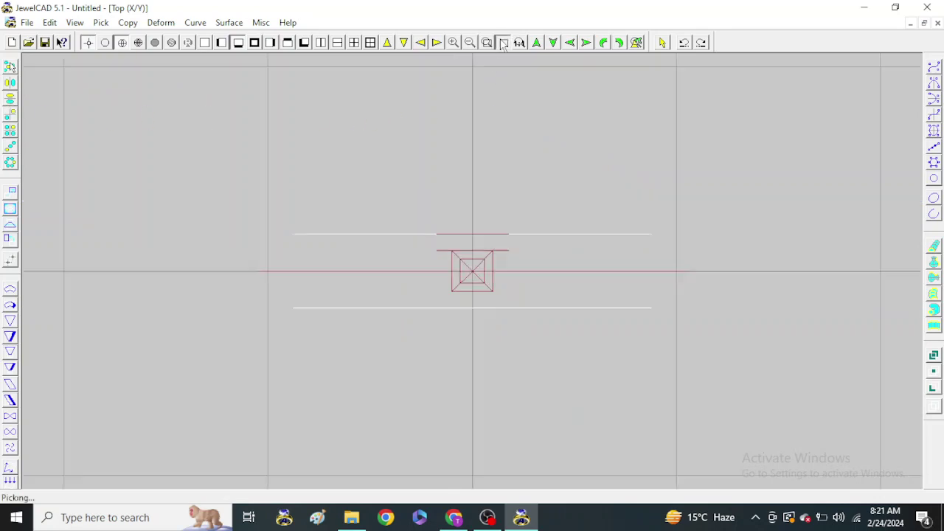
left_click(437, 139)
left_click(204, 42)
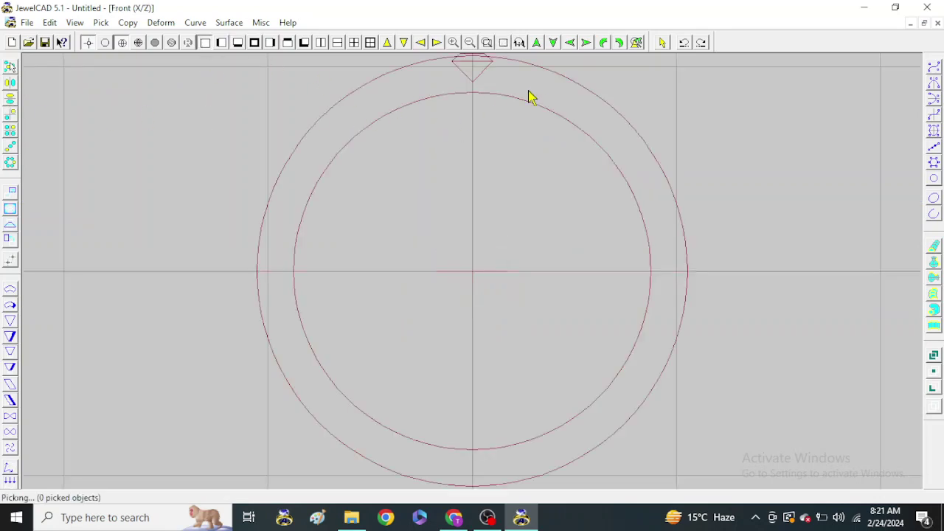
left_click(486, 42)
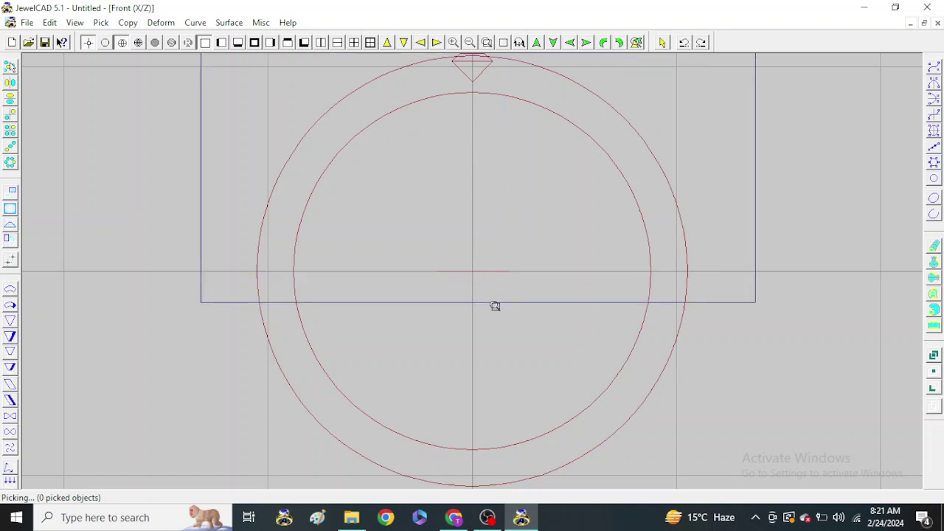
left_click_drag(484, 221, 495, 298)
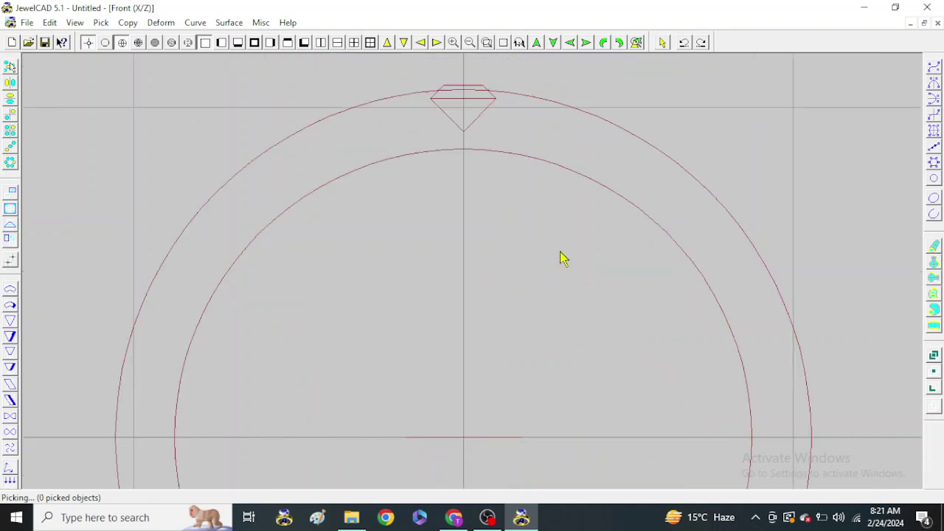
left_click(934, 130)
mouse_move(463, 438)
left_mouse_down()
mouse_move(506, 396)
mouse_move(520, 407)
left_mouse_up()
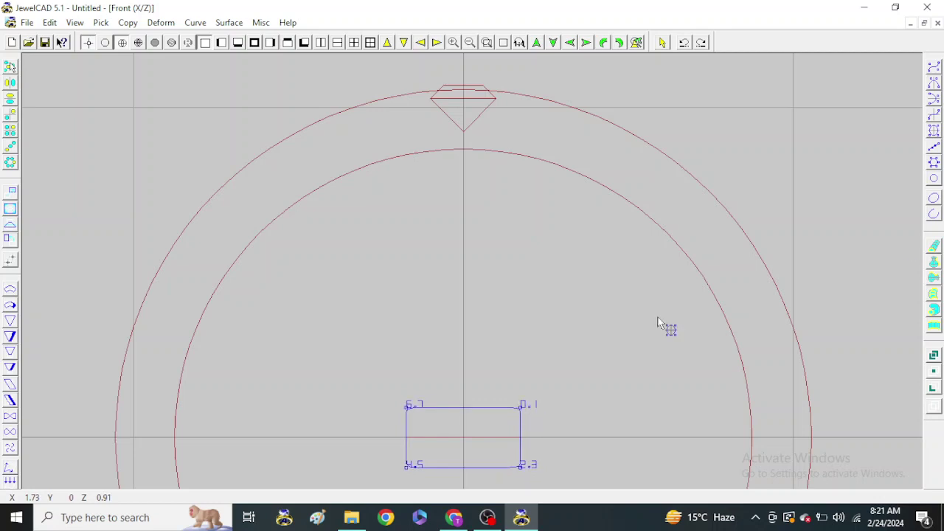
Draw a vertically mirrored inverted-U profile with straight sides just above the rectangle
left_click(934, 83)
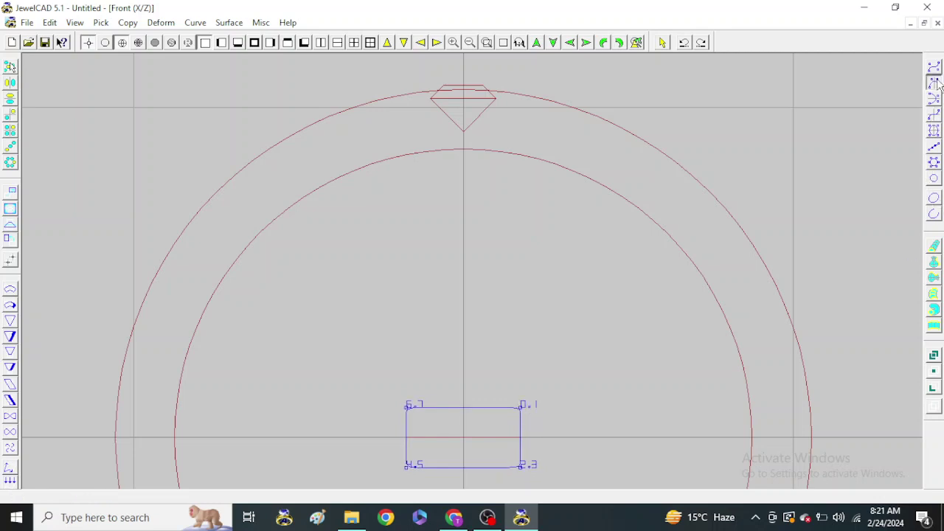
left_click(520, 384)
left_click_drag(520, 387, 519, 393)
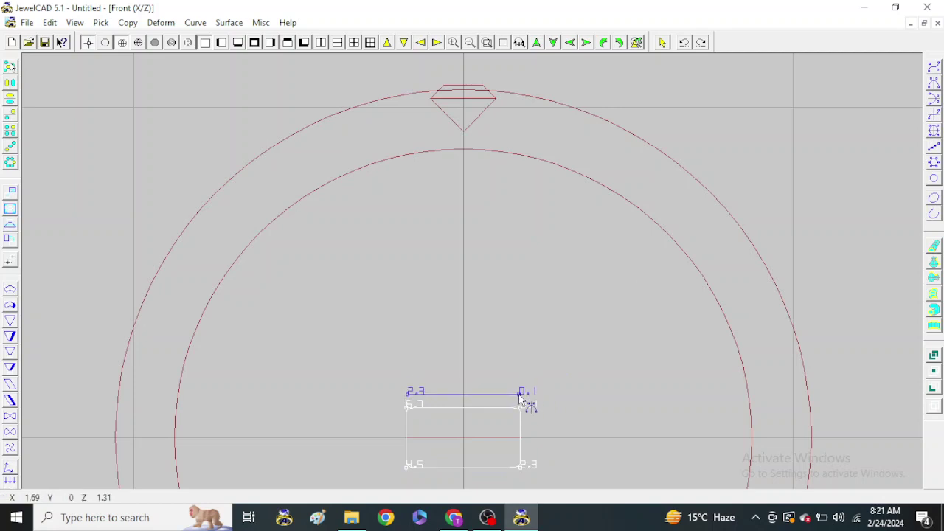
left_click(519, 346)
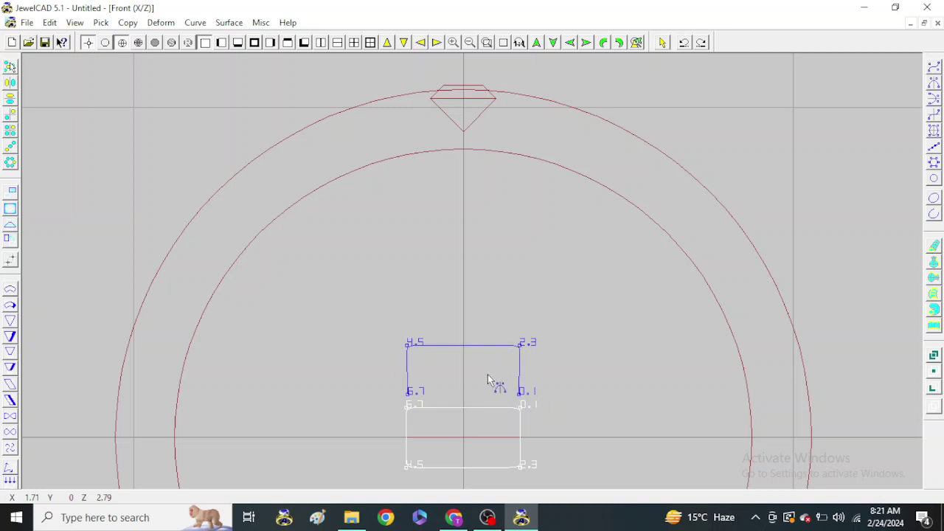
scroll(488, 374, "up", 1)
left_click_drag(542, 379, 541, 376)
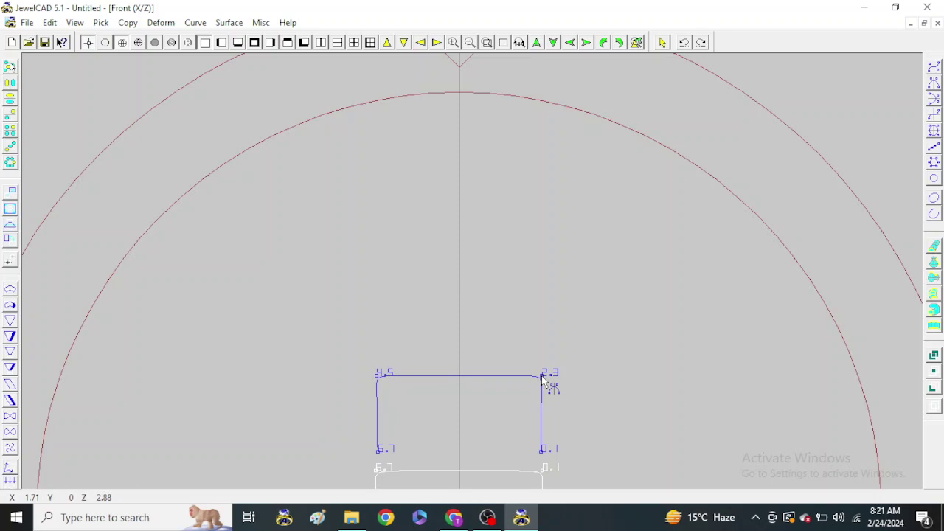
Add a mirrored point pair on top and raise it into a gentle arch
left_click(934, 210)
left_click_drag(478, 376, 509, 359)
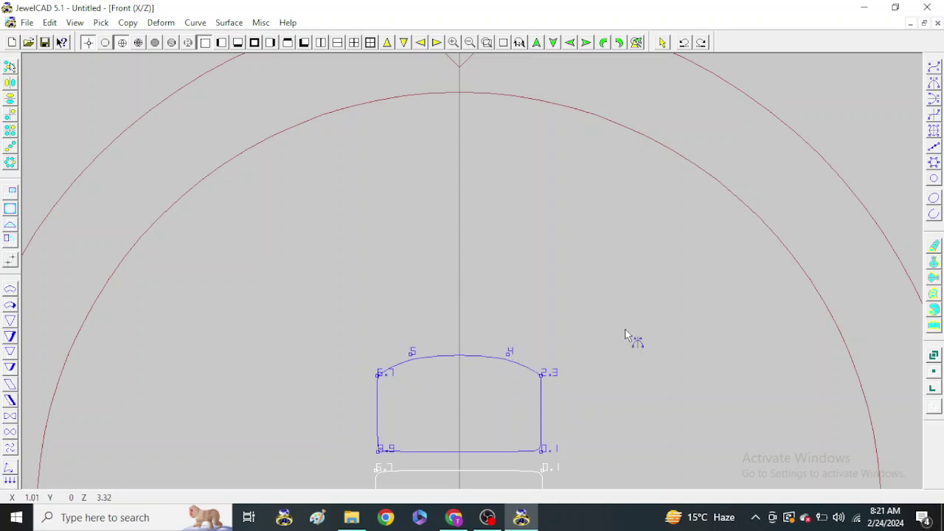
left_click_drag(507, 355, 506, 359)
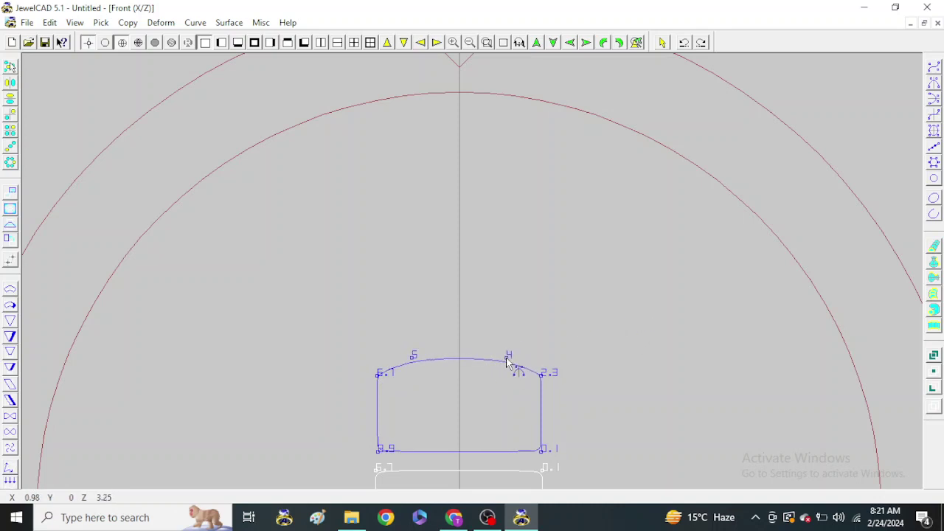
left_click(662, 42)
key("ctrl+a")
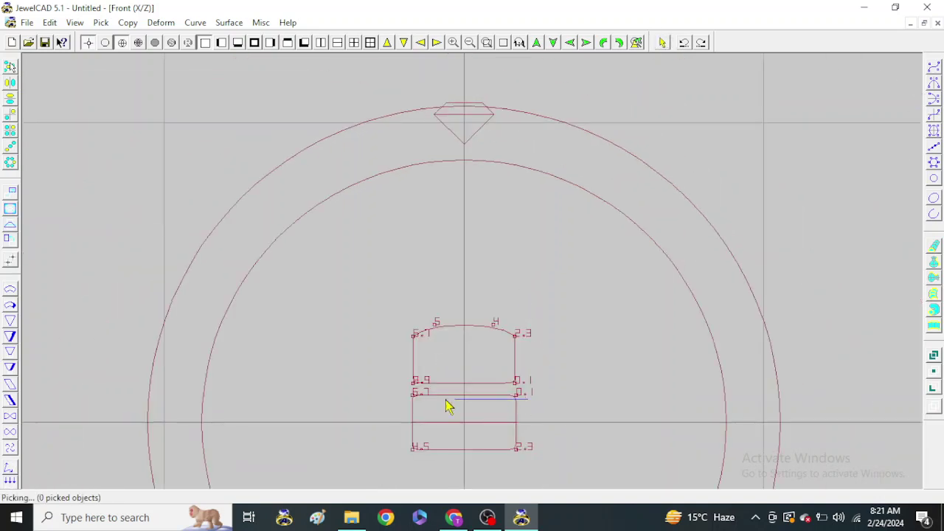
Delete the plain rectangular profile, pick the arched curve, and rotate into 3D view
left_click(447, 403)
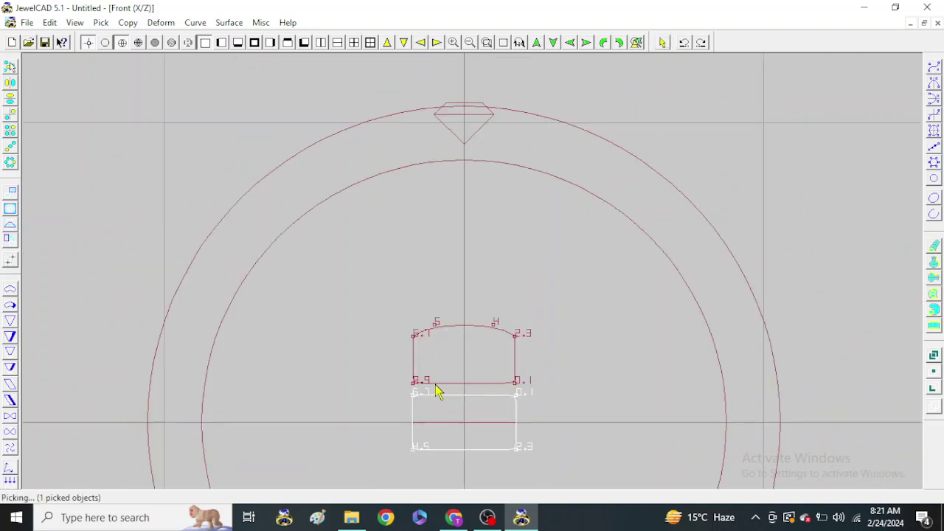
key("Delete")
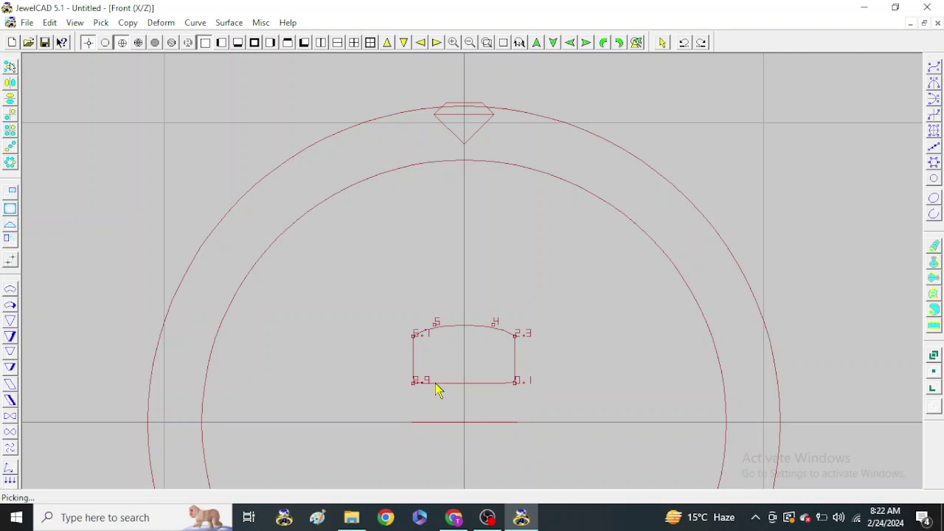
left_click(506, 326)
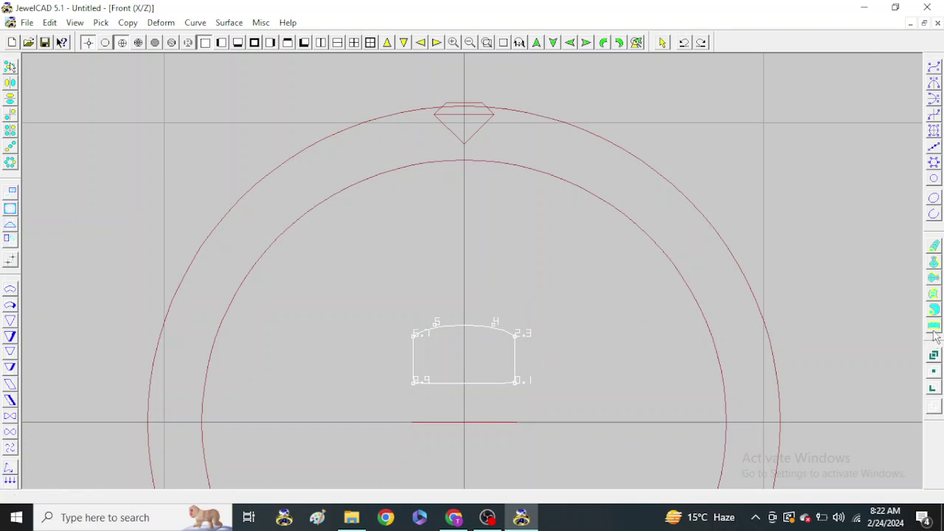
left_click(586, 44)
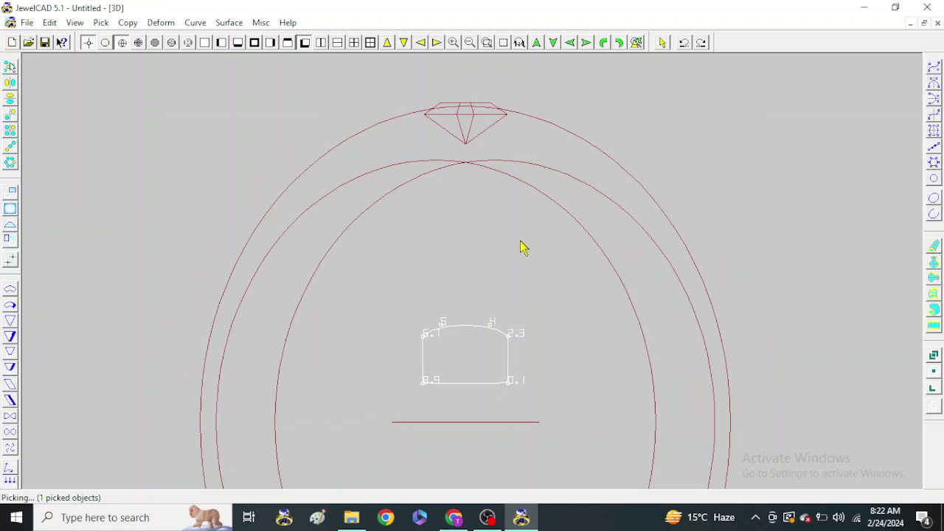
Sweep the arched section along the left, right and top rails as a 3-rail surface, shaded in gold
left_click(934, 326)
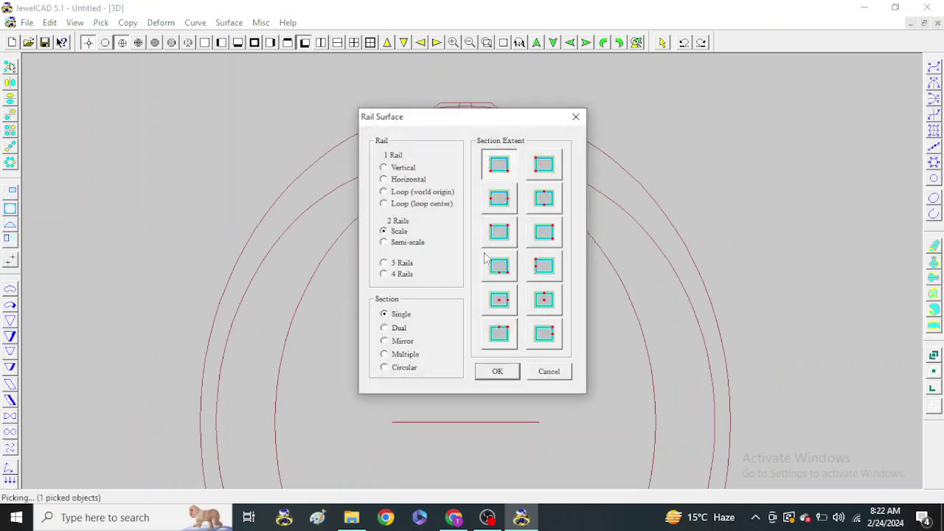
left_click(498, 374)
left_click(599, 249)
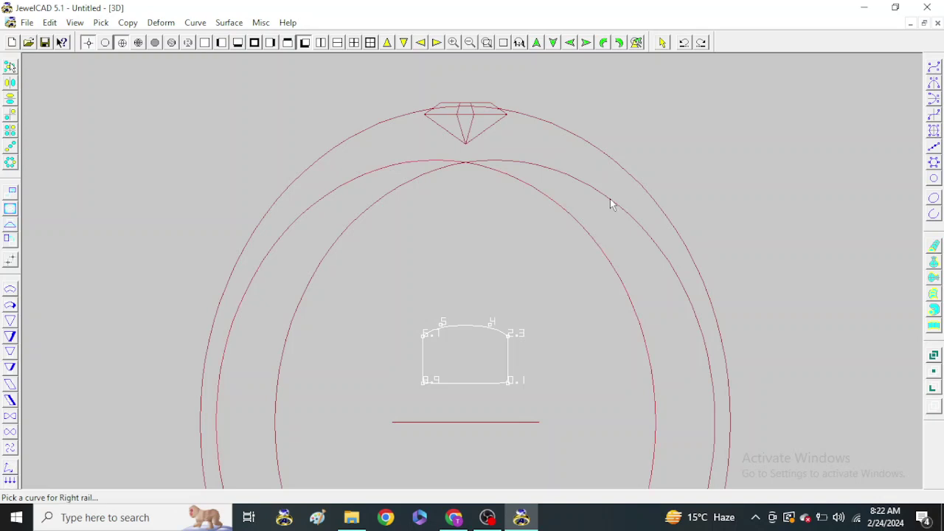
left_click(619, 160)
left_click(581, 212)
left_click(516, 338)
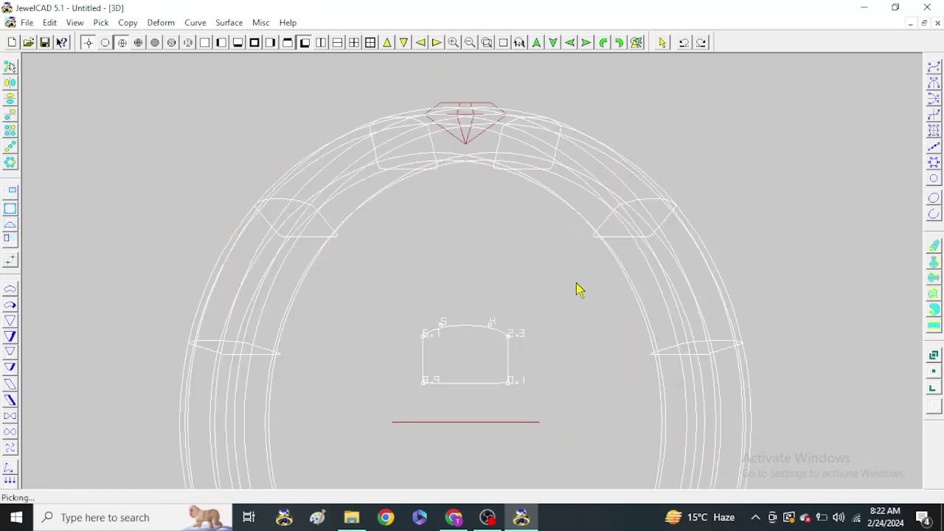
left_click(550, 378)
left_click(463, 455)
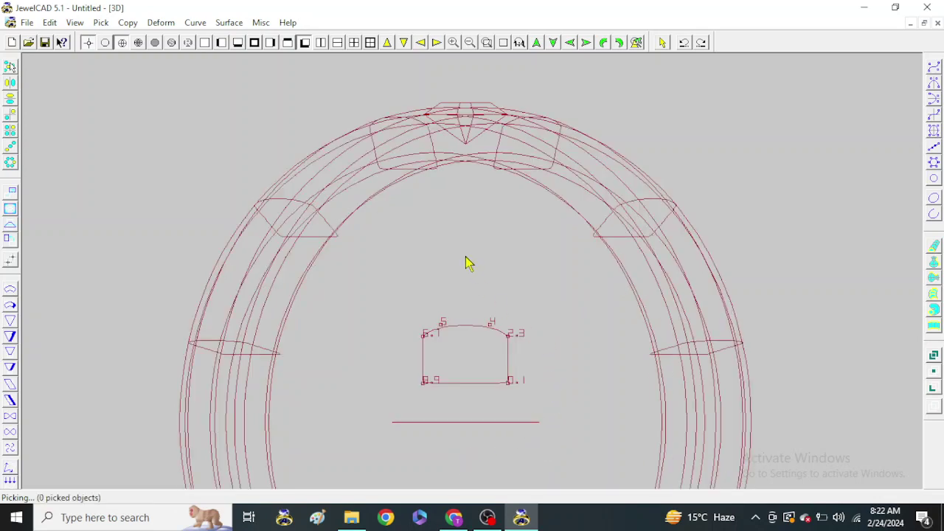
left_click(170, 43)
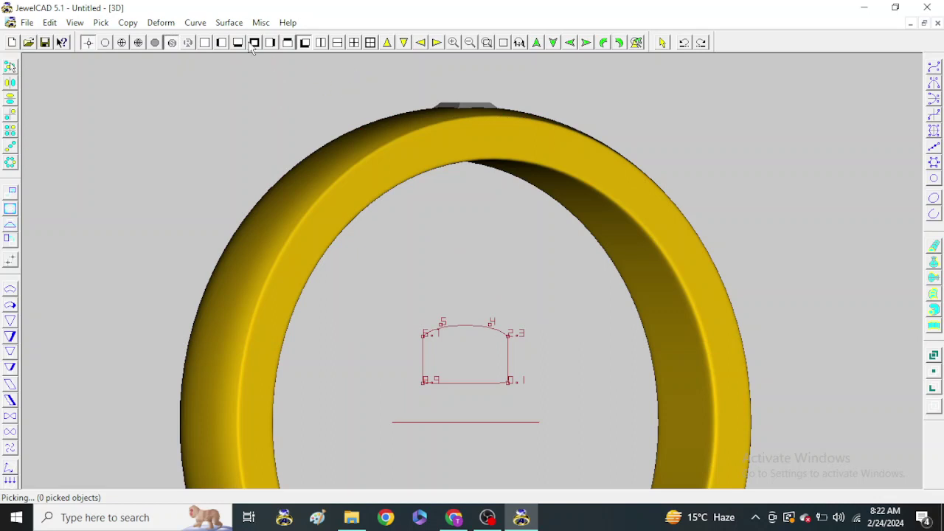
Tilt the band to inspect it, then return to the front wireframe view and pick the leftover profile
left_click(554, 42)
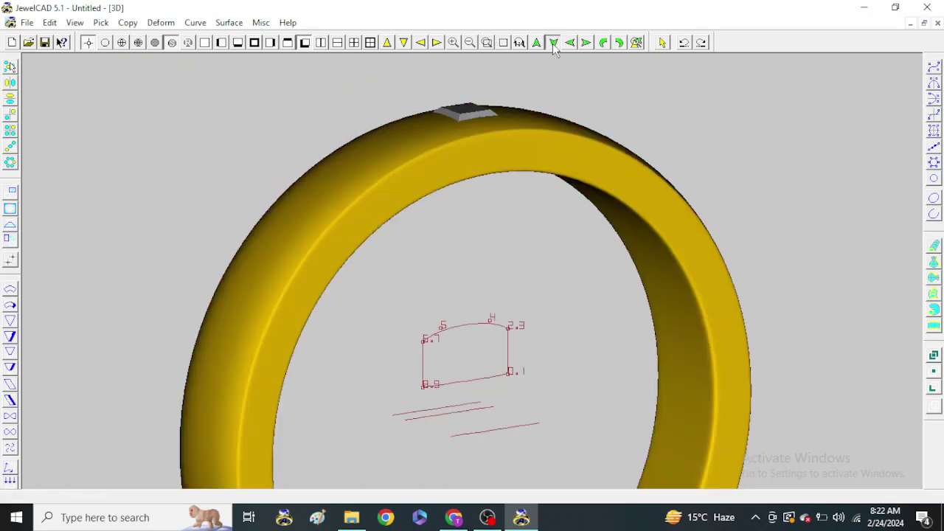
left_click(554, 42)
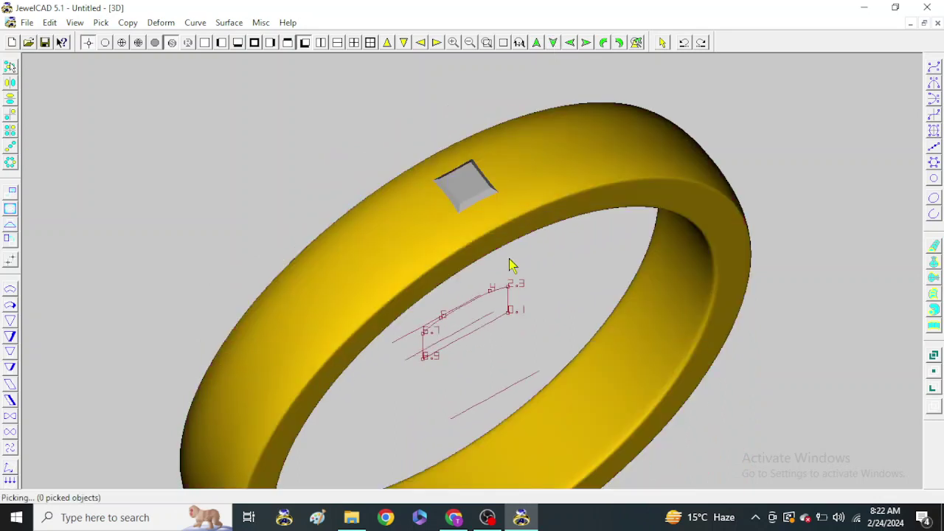
left_click(207, 43)
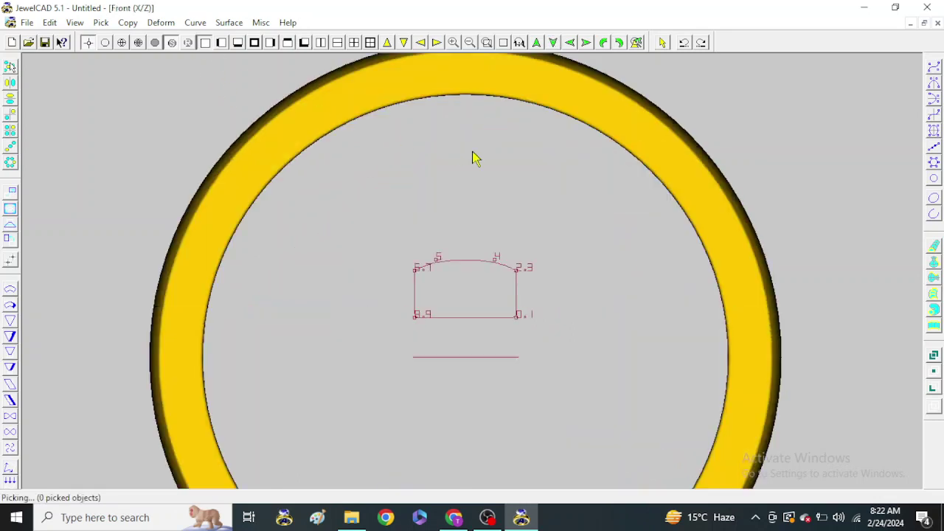
left_click(504, 46)
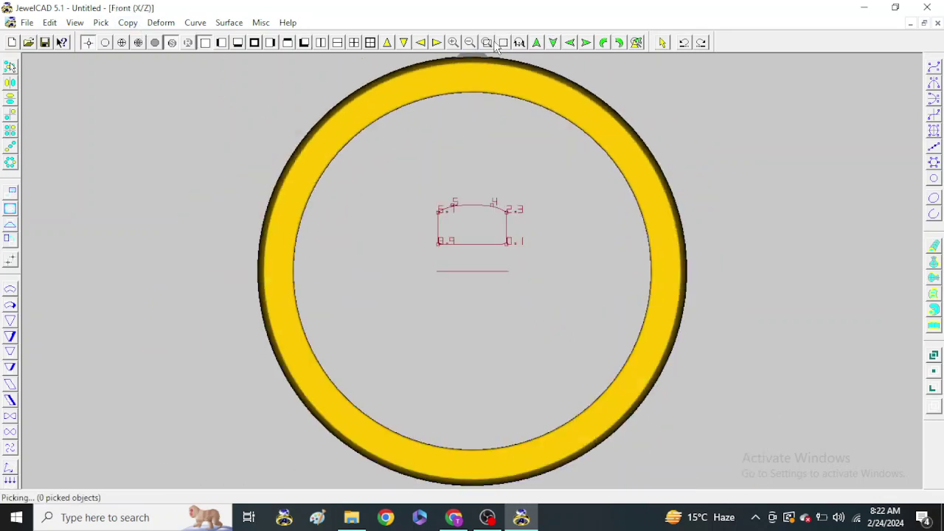
left_click(483, 120)
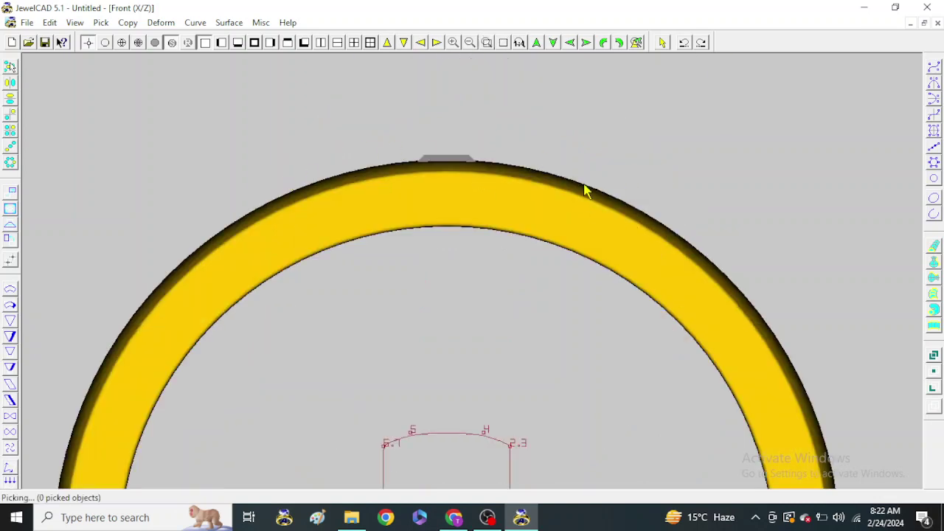
left_click(122, 43)
left_click_drag(515, 323, 405, 447)
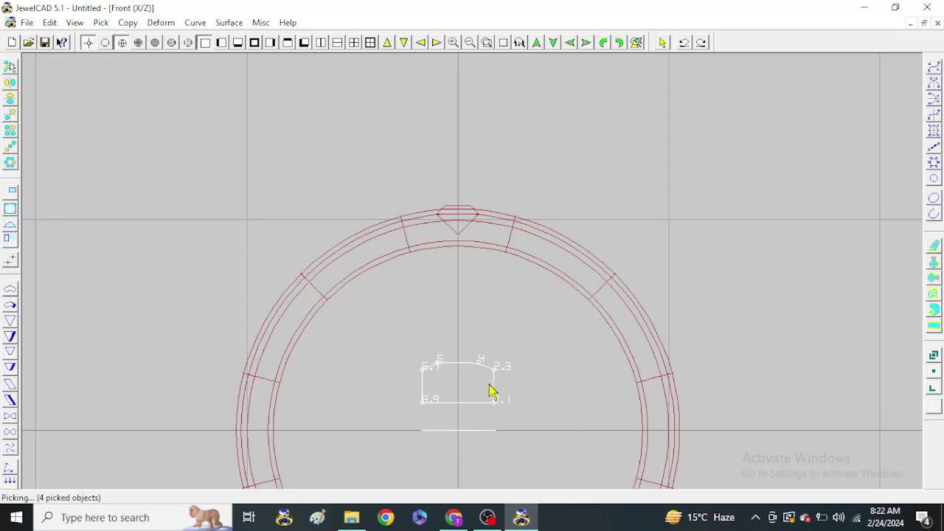
Delete the leftover profile and zoom on the stone in Right view with dense wireframe display
key("Delete")
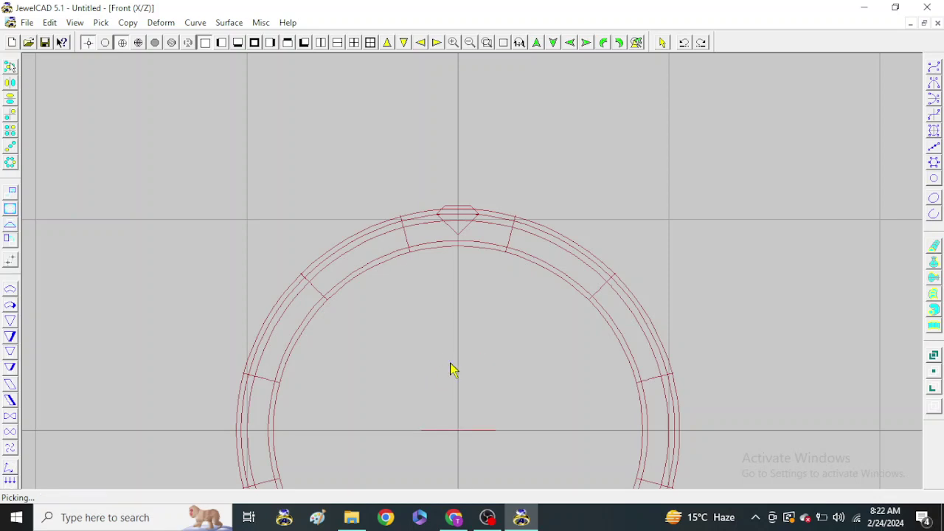
left_click(221, 43)
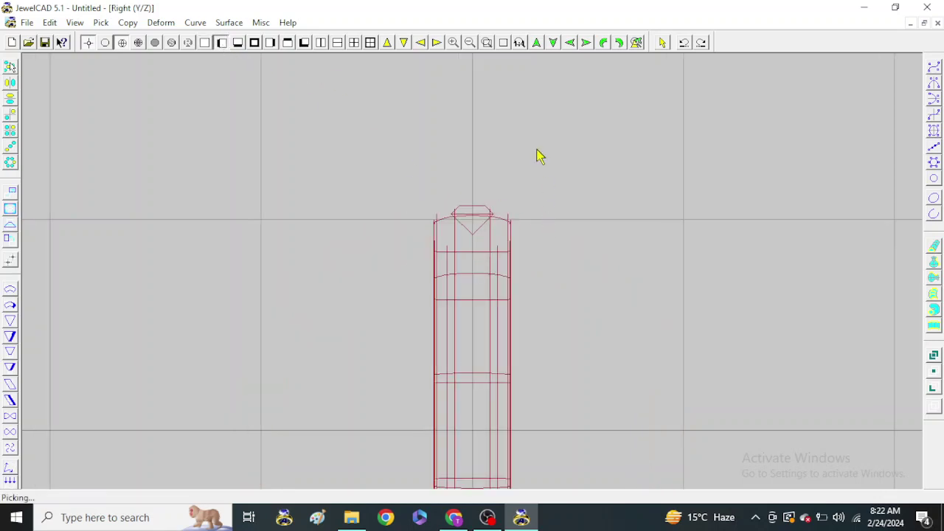
scroll(536, 155, "up", 2)
left_click(487, 42)
left_click(481, 182)
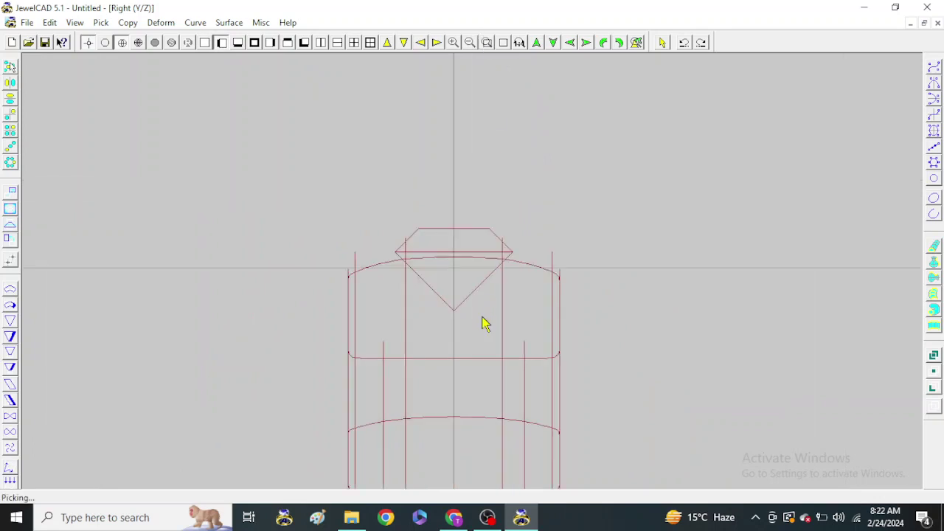
left_click(138, 43)
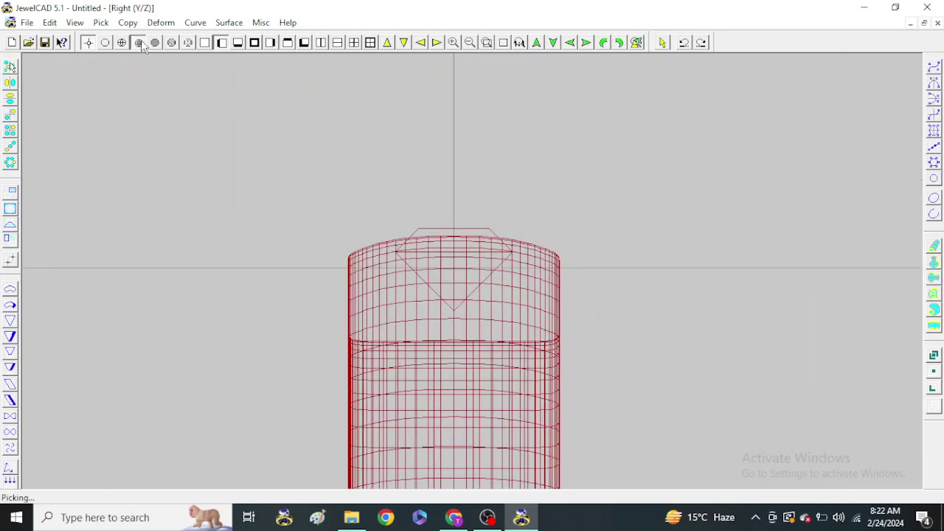
left_click(933, 106)
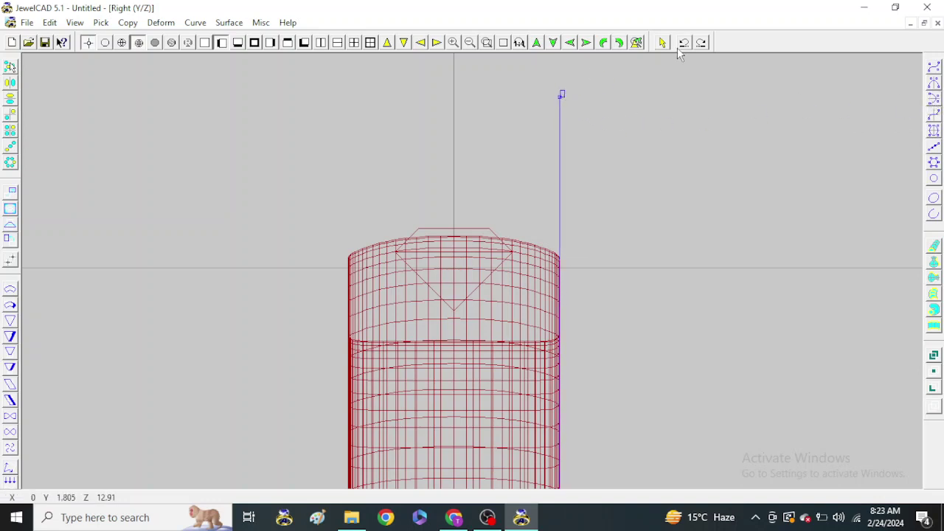
Finish the mirrored pair of vertical lines and offset them 0.8 on both sides
left_click(14, 86)
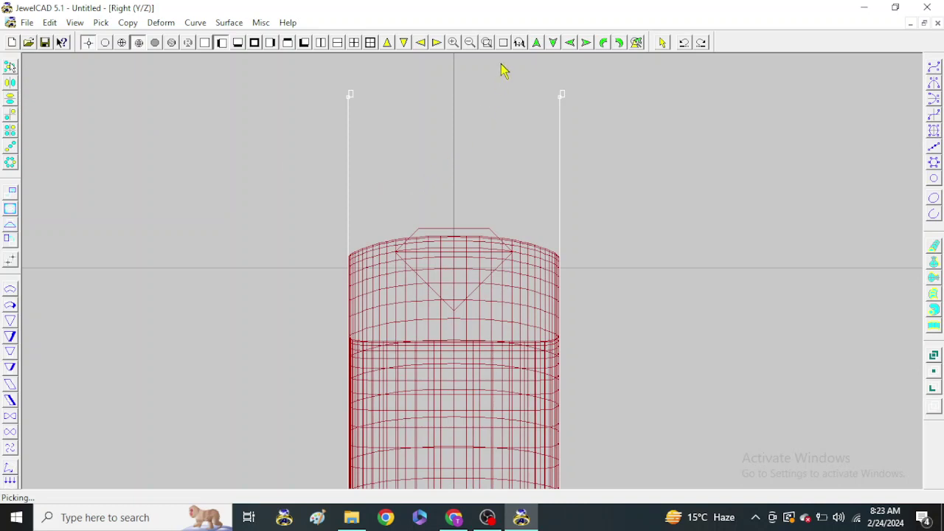
scroll(459, 361, "up", 1)
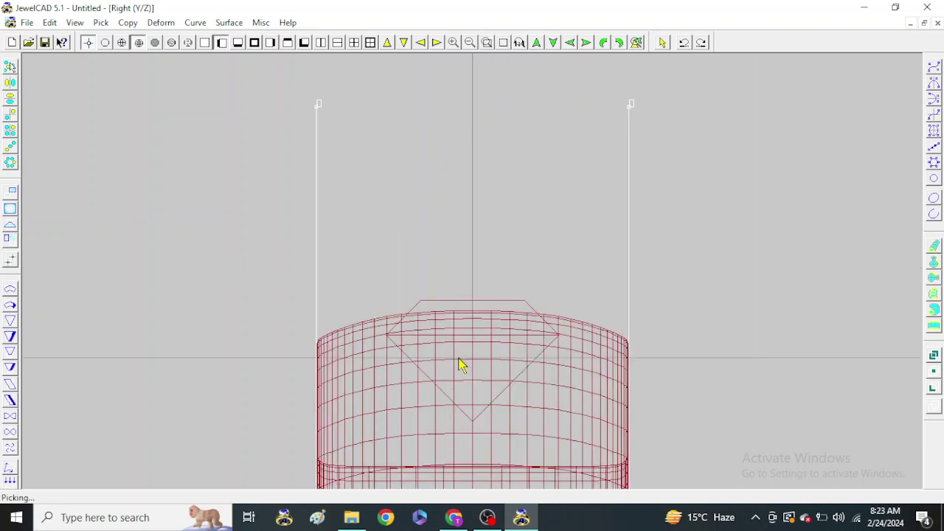
left_click(195, 22)
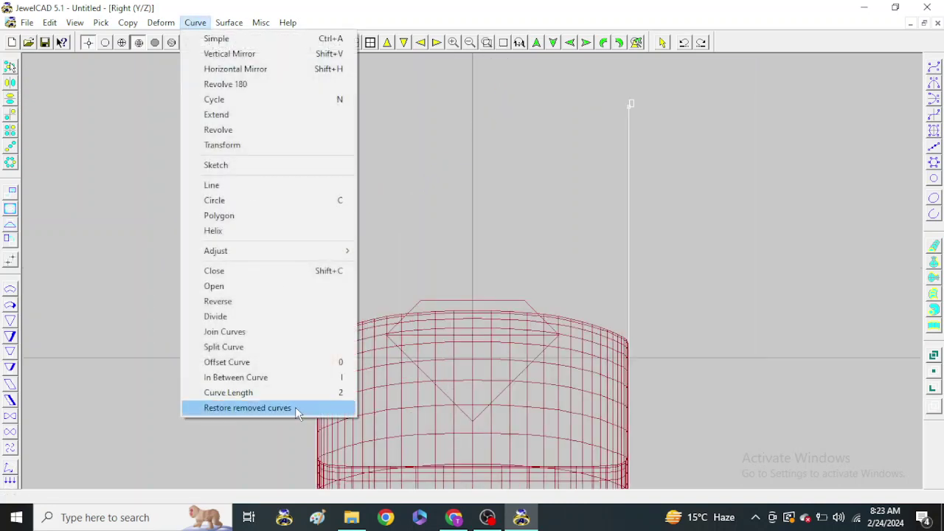
left_click(346, 364)
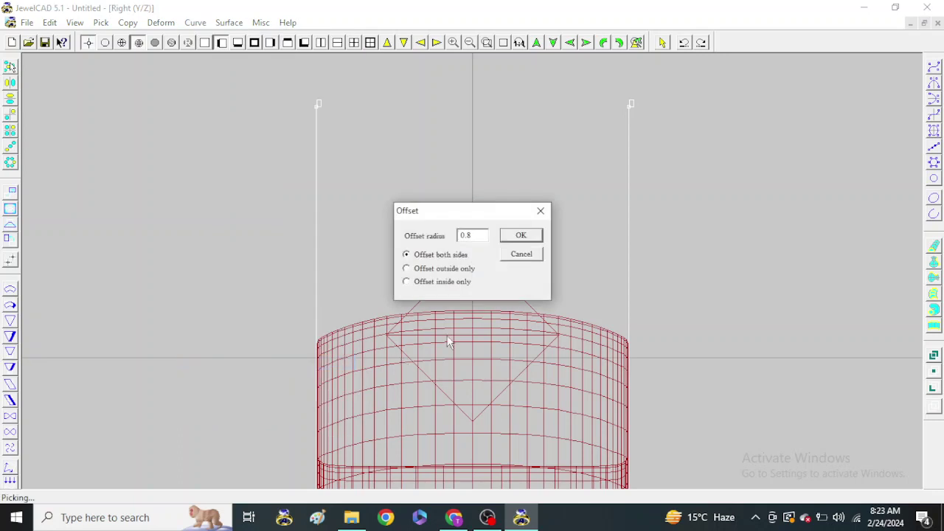
left_click(519, 235)
Delete the two outermost vertical guide lines, leaving four lines on the band
left_click_drag(647, 154, 268, 174)
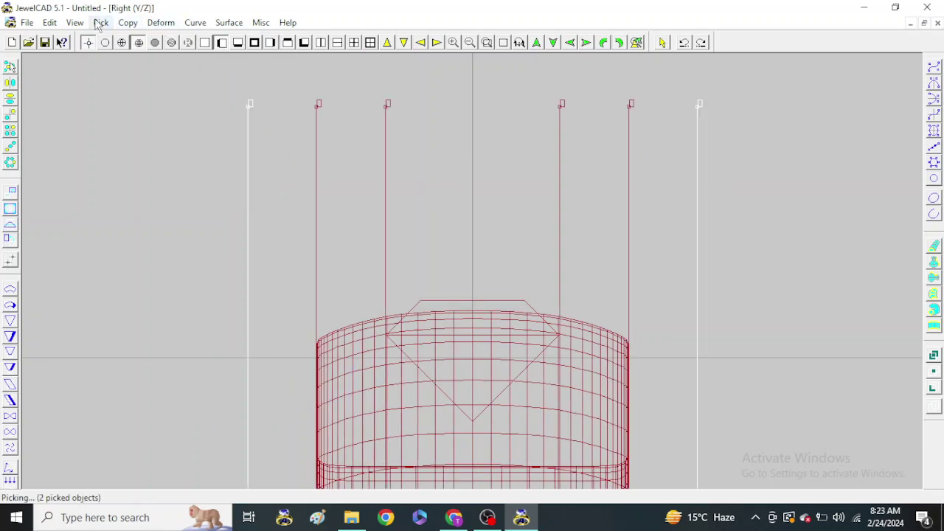
left_click(53, 23)
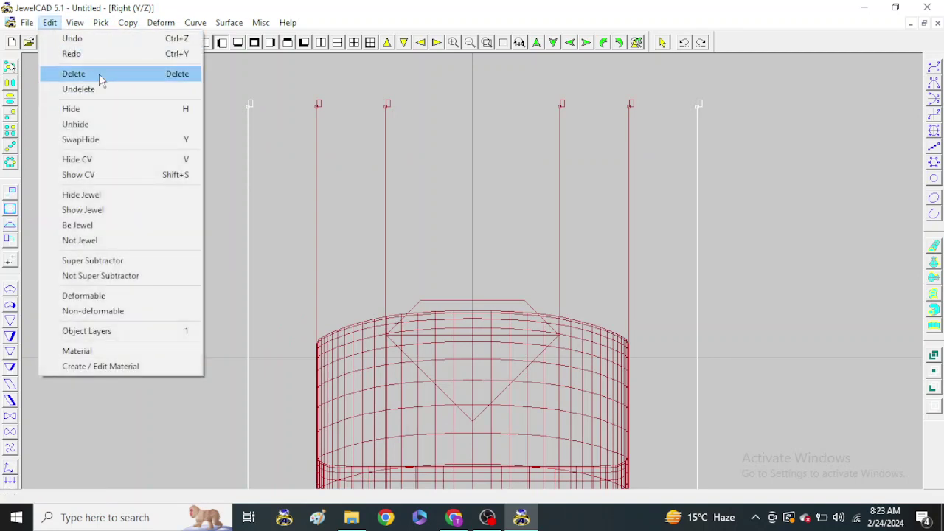
left_click(96, 74)
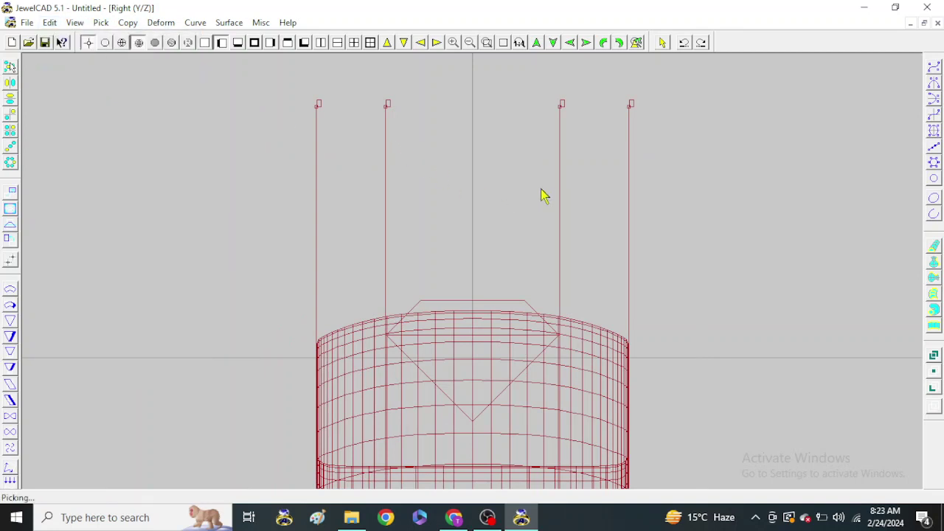
Draw a closed, vertically mirrored profile tapering from a wide top at the band to a narrow bottom
left_click(934, 82)
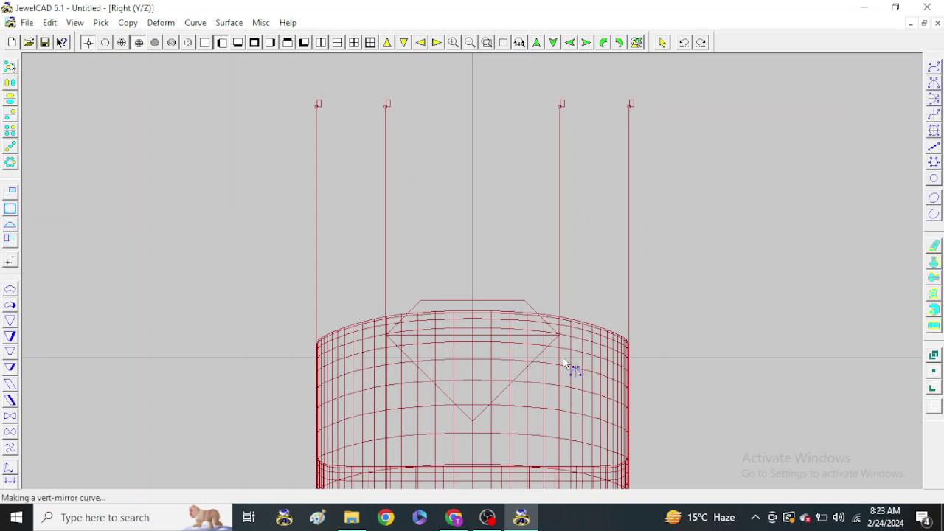
left_click(561, 321)
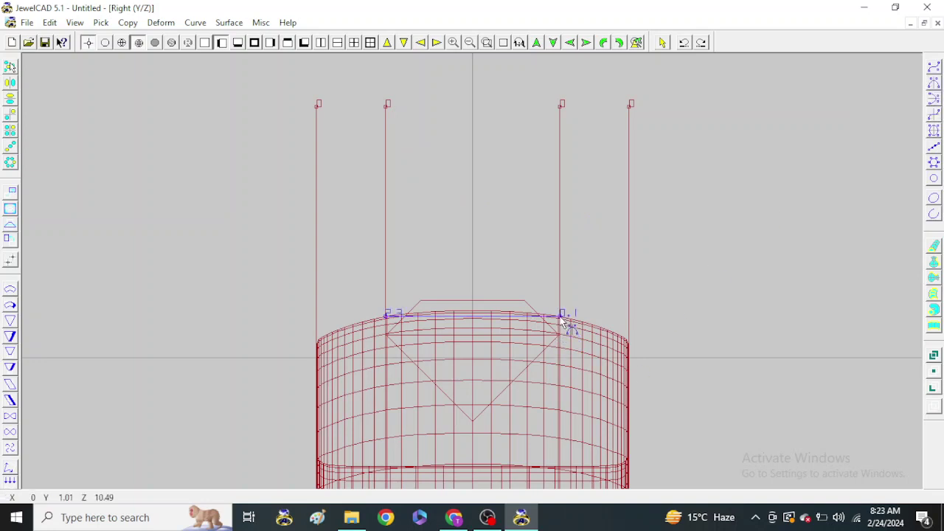
scroll(531, 384, "down", 1)
scroll(531, 383, "down", 1)
left_click(506, 447)
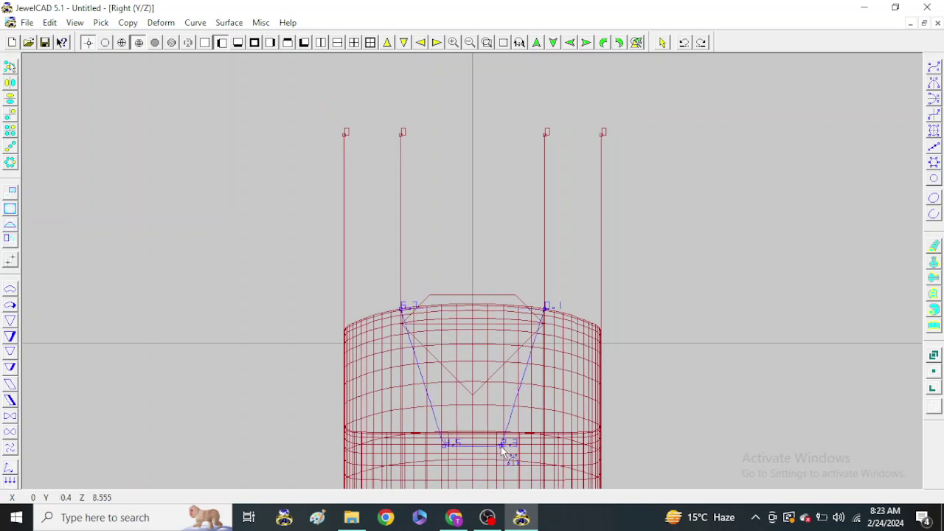
left_click_drag(506, 448, 510, 452)
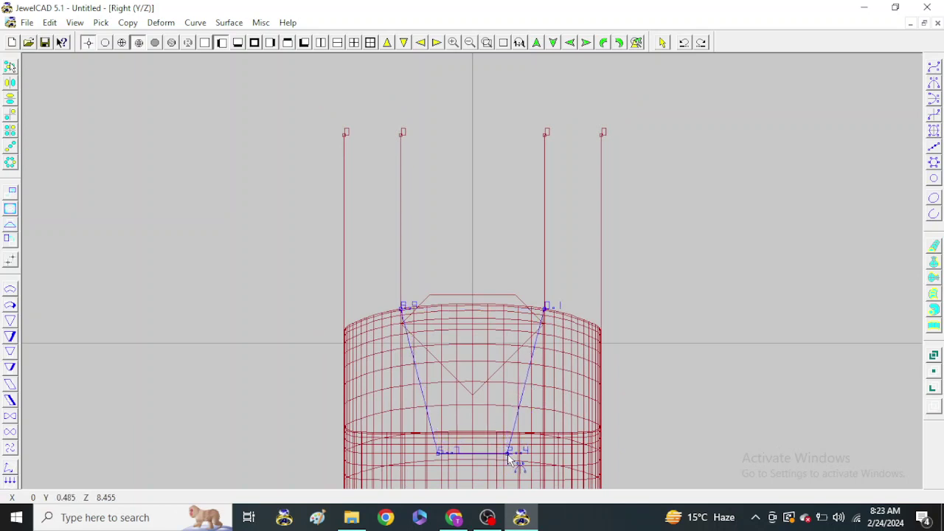
left_click_drag(546, 309, 551, 293)
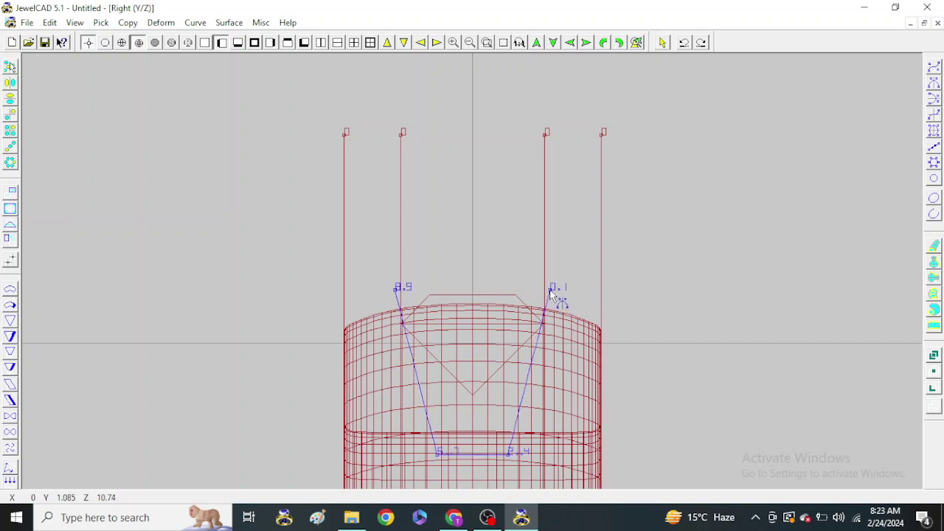
left_click_drag(552, 295, 552, 287)
left_click_drag(516, 463, 511, 461)
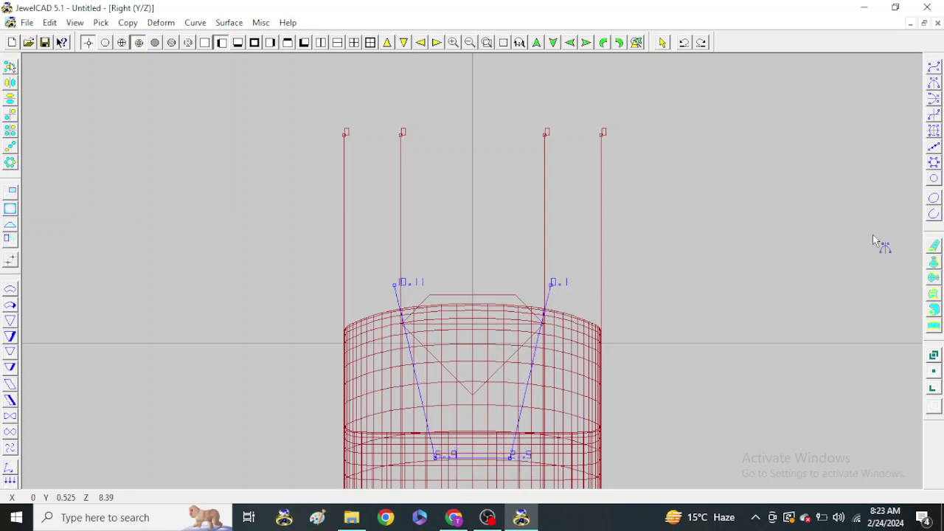
left_click(934, 201)
Revolve the tapered profile a full 360° with Number 1 and subtract it from the band
left_click(664, 42)
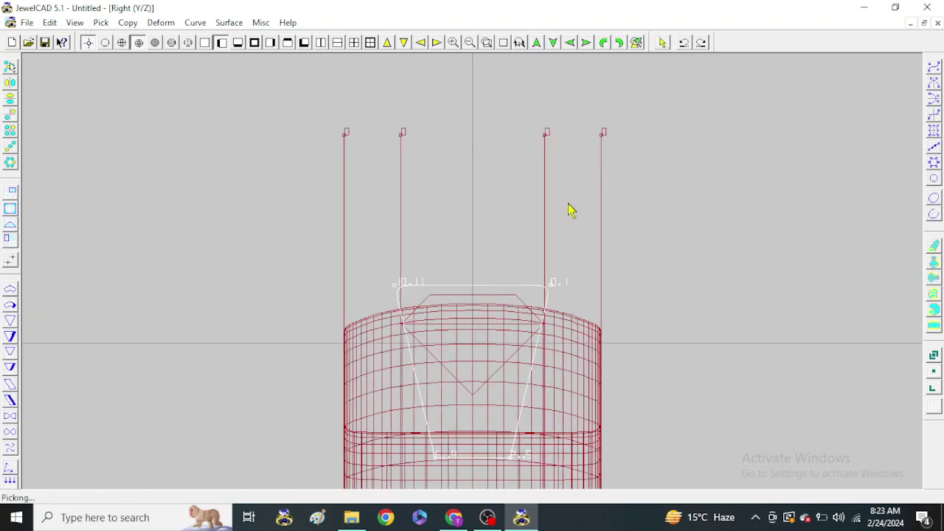
scroll(495, 261, "down", 1)
scroll(506, 261, "down", 1)
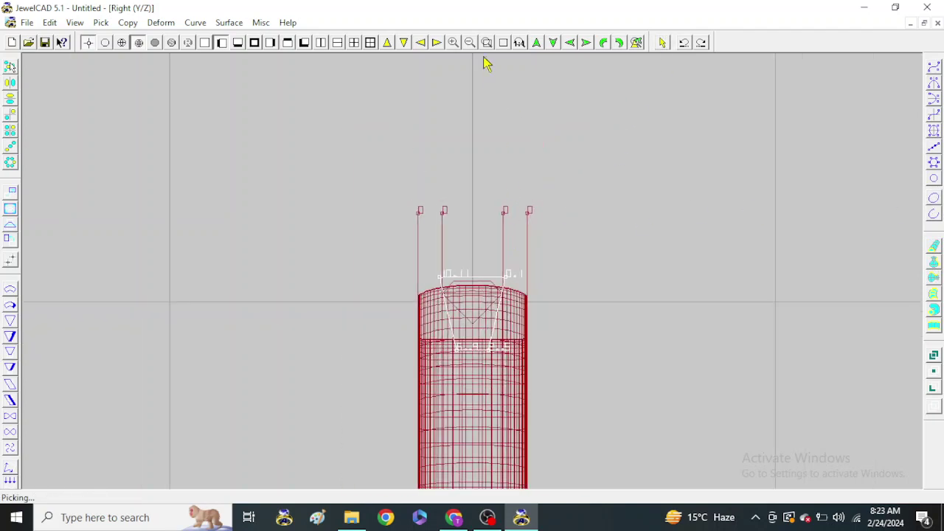
scroll(456, 317, "up", 2)
left_click(934, 277)
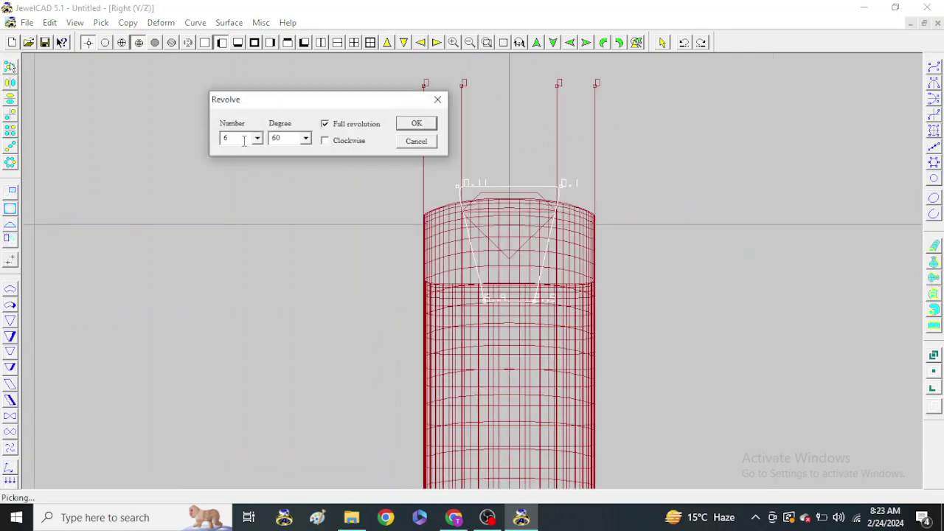
double_click(244, 141)
type("12")
left_click(414, 124)
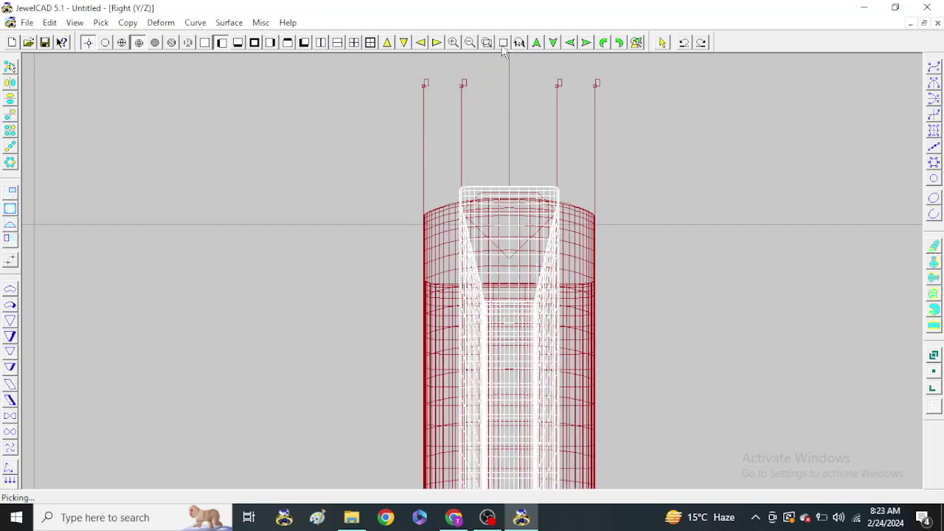
left_click(933, 389)
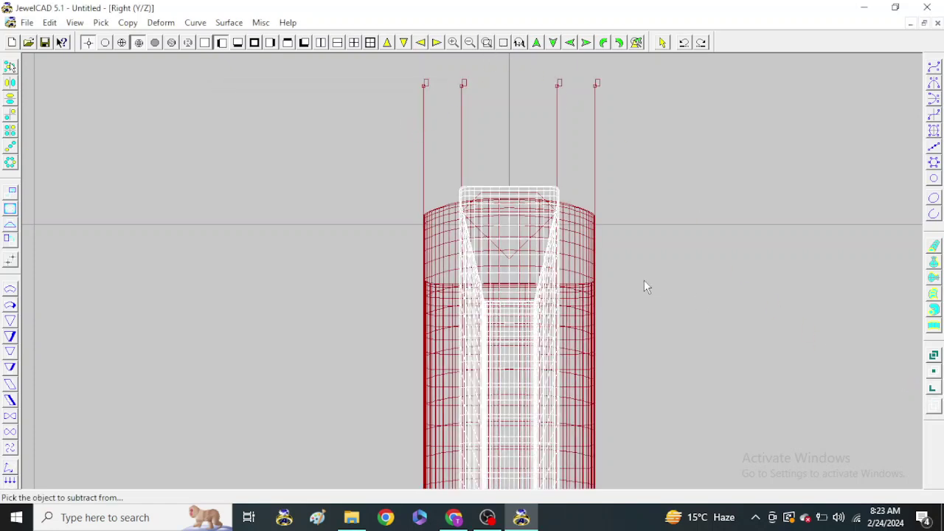
left_click(586, 238)
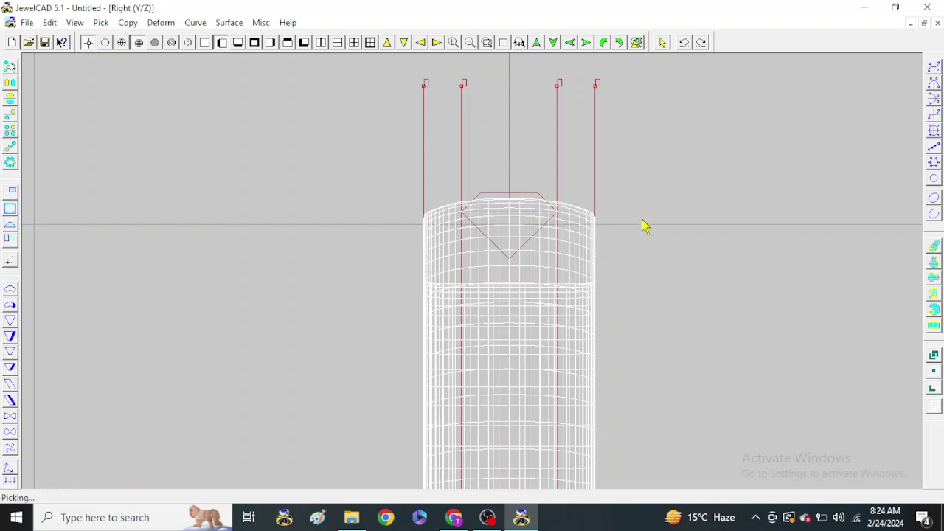
Shade the model and zoom in on the top of the ring
left_click(171, 43)
scroll(390, 136, "down", 2)
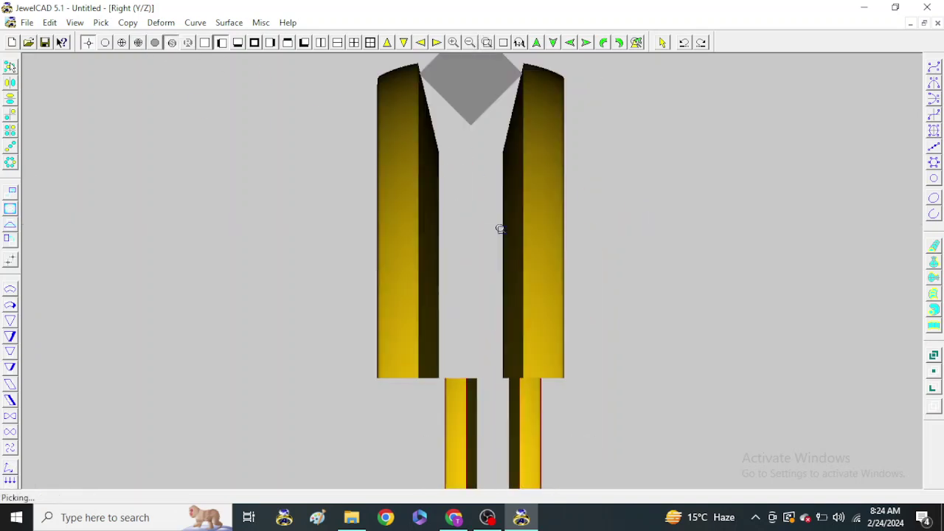
scroll(501, 292, "up", 2)
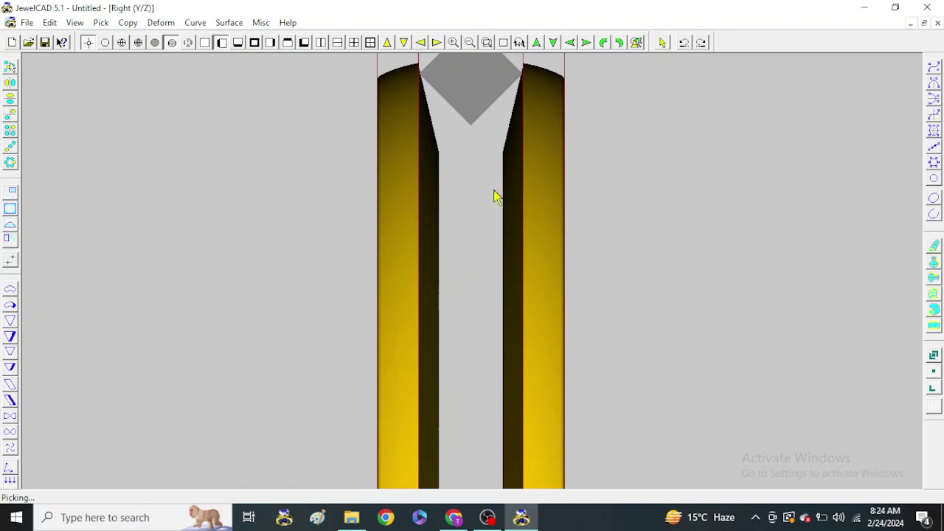
left_click(487, 43)
left_click(489, 89)
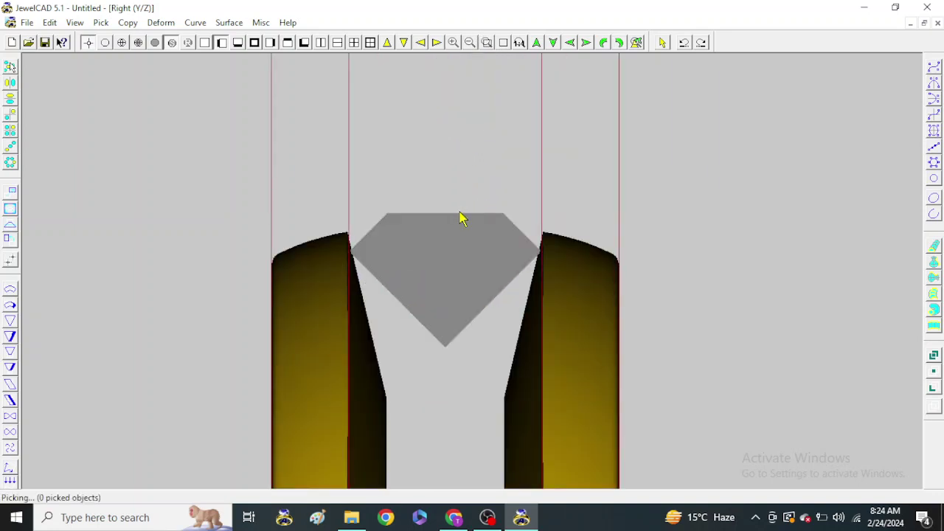
left_click(122, 42)
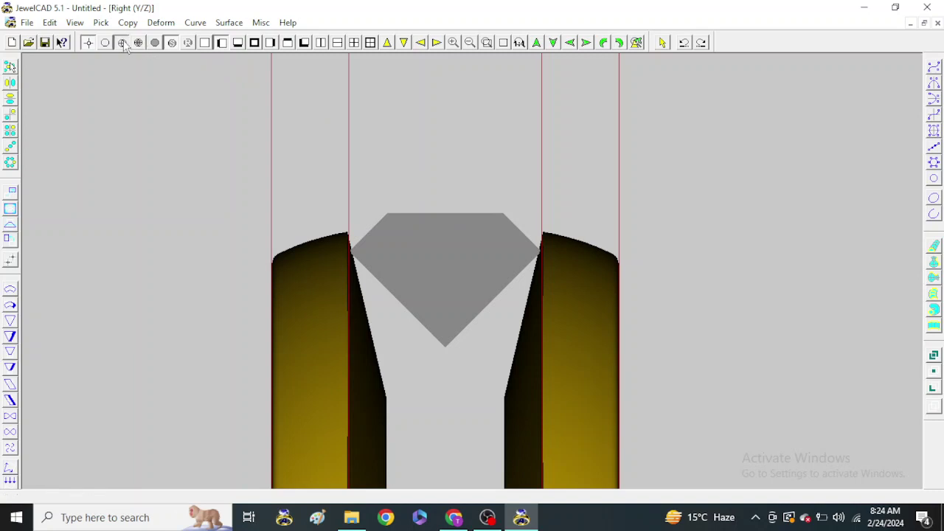
Lower the gem about 0.06 in Z into the channel, then view the whole ring in 3D
left_click(493, 212)
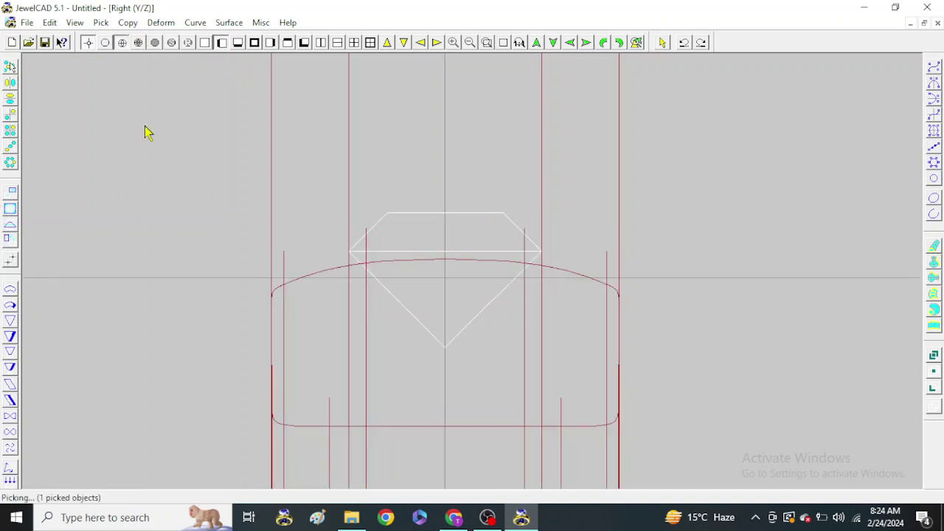
left_click(174, 42)
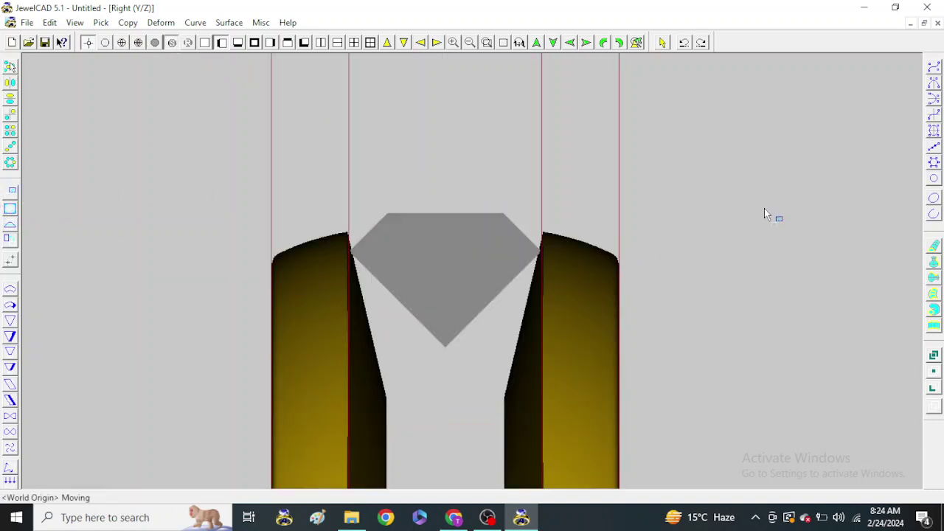
mouse_move(764, 213)
left_mouse_down()
mouse_move(698, 148)
mouse_move(720, 145)
left_mouse_up()
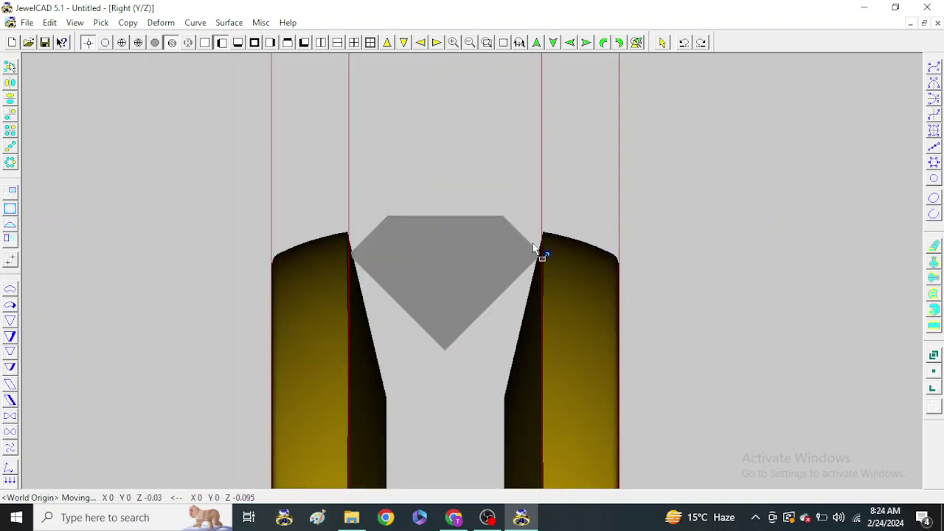
scroll(537, 253, "up", 1)
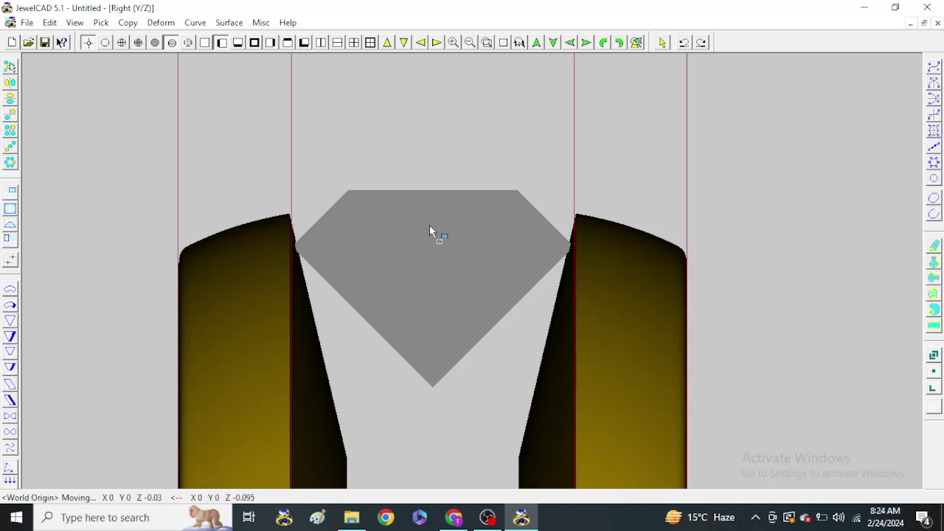
left_click(489, 193)
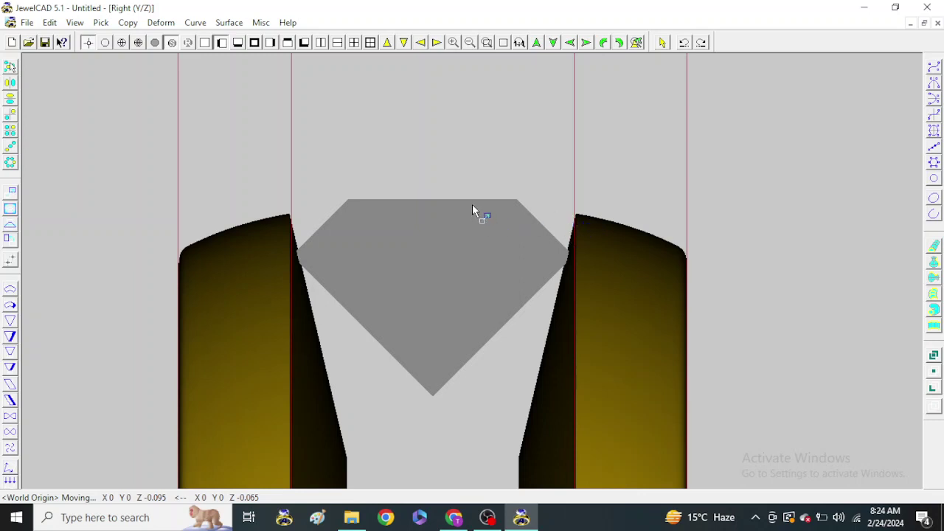
scroll(470, 202, "down", 1)
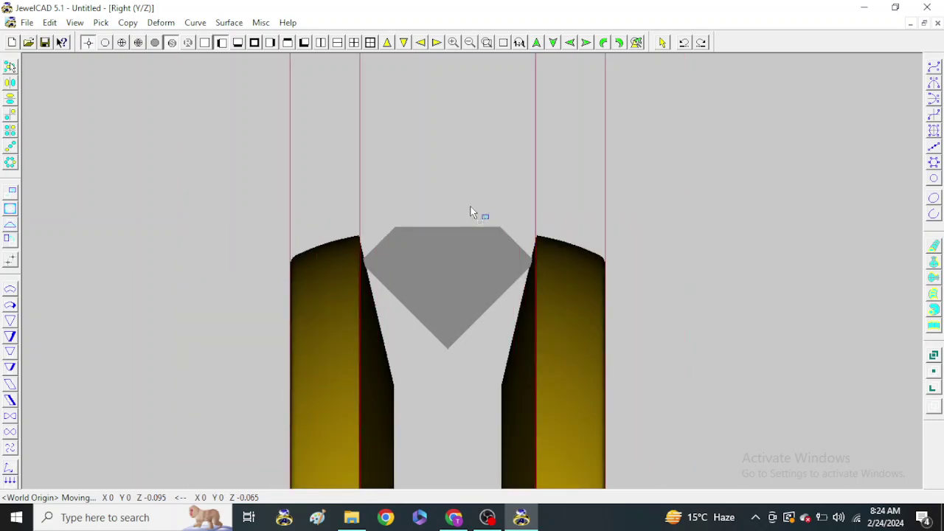
scroll(474, 213, "down", 1)
left_click(502, 44)
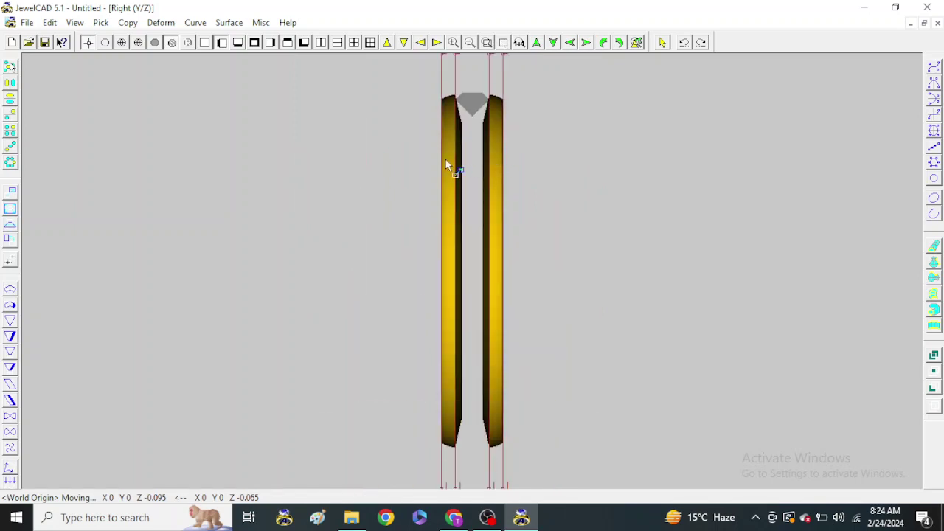
left_click(586, 42)
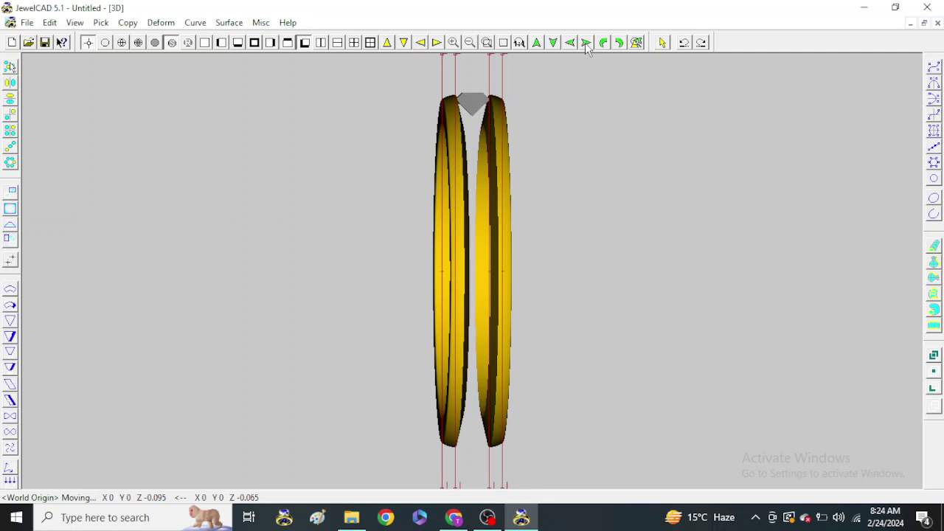
In front wireframe view, make an enlarged copy of the ring around the original
left_click(205, 44)
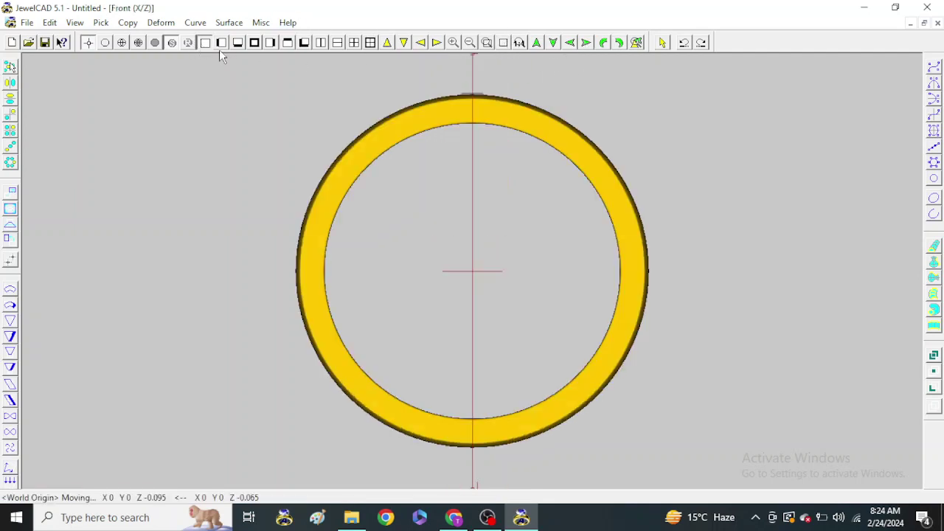
left_click(123, 42)
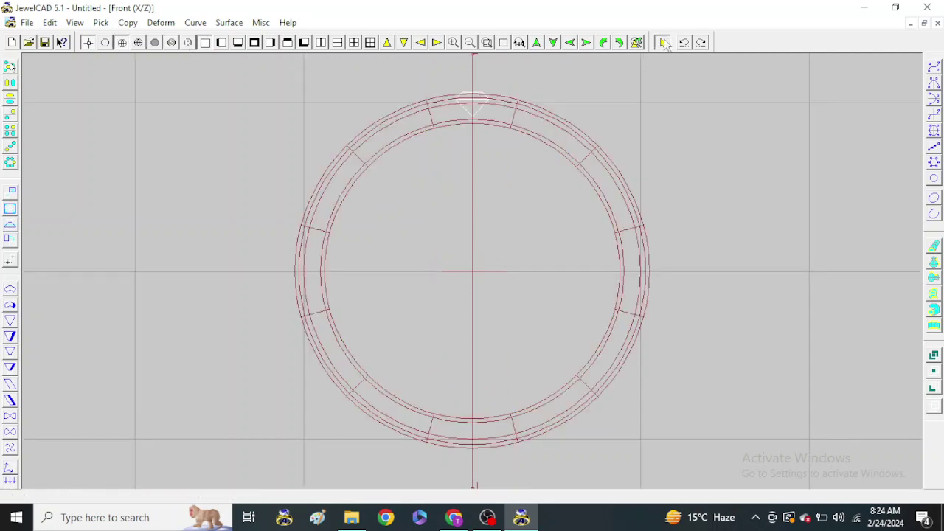
left_click(582, 142)
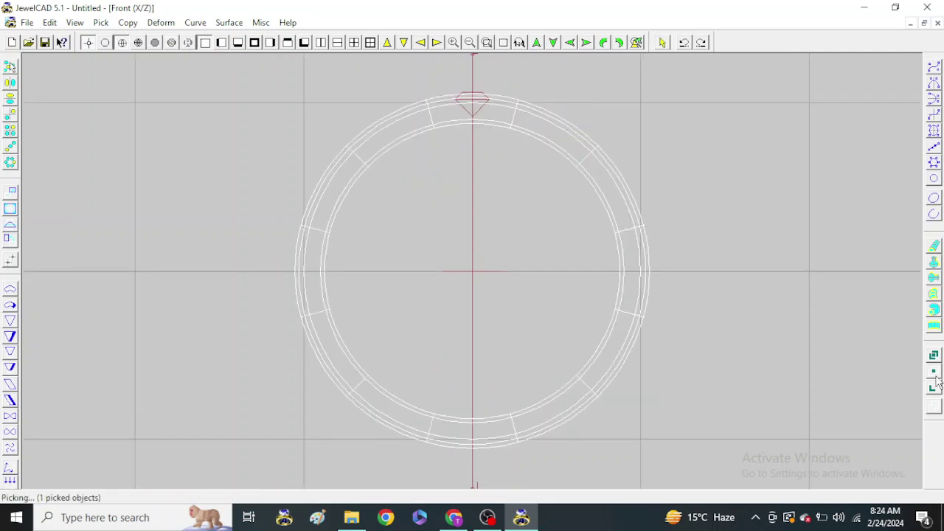
left_click(935, 415)
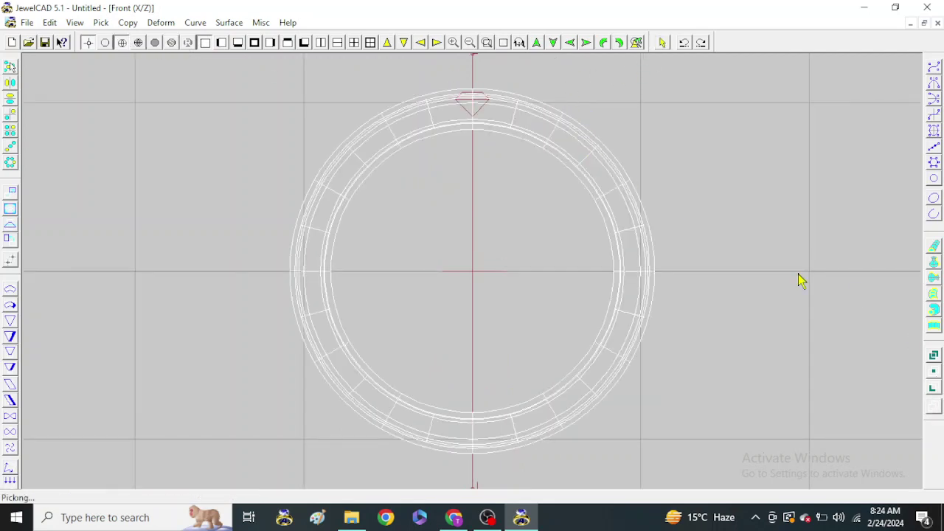
left_click(579, 130)
left_click(641, 133)
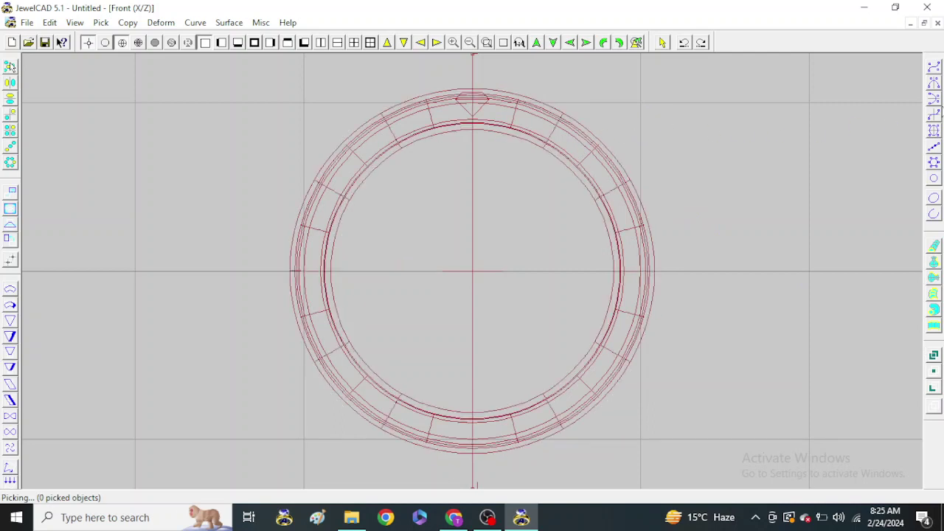
Draw a short rectangle curve and move it onto the band's right side
left_click(934, 130)
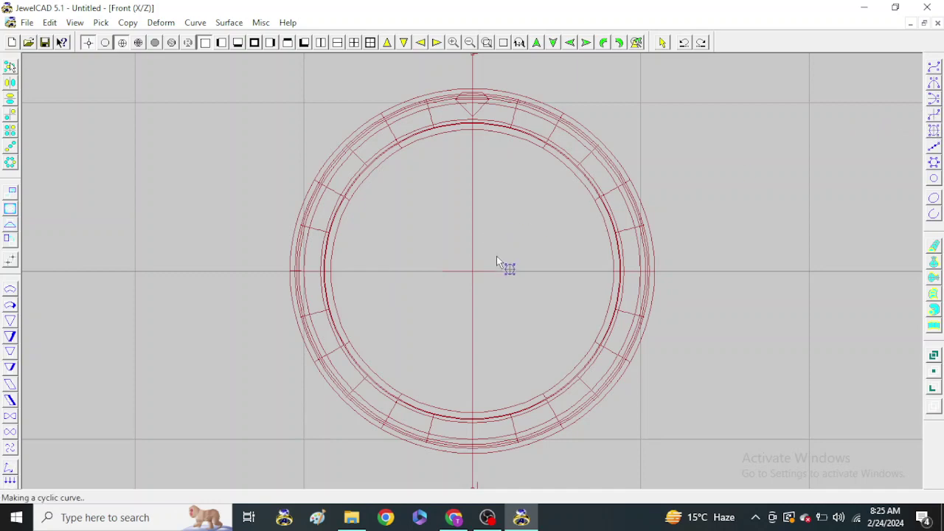
left_click_drag(499, 258, 511, 253)
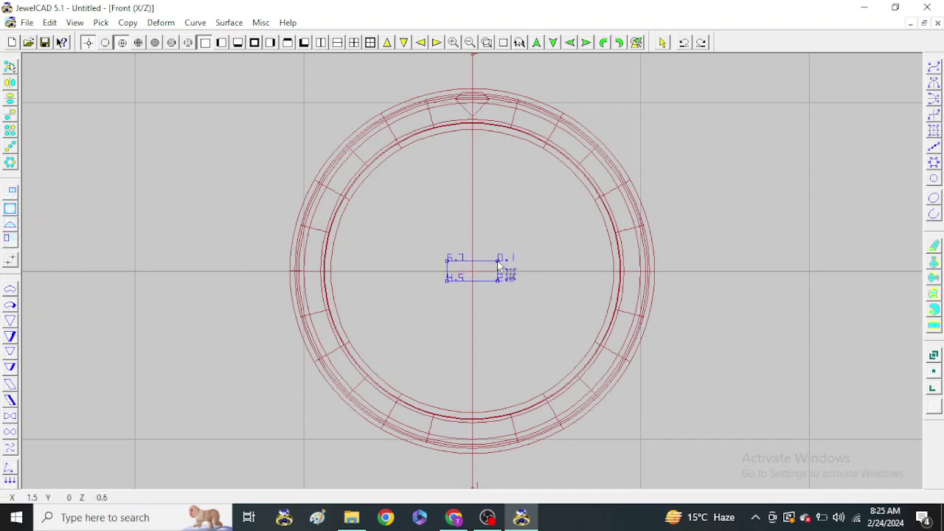
scroll(674, 221, "up", 2)
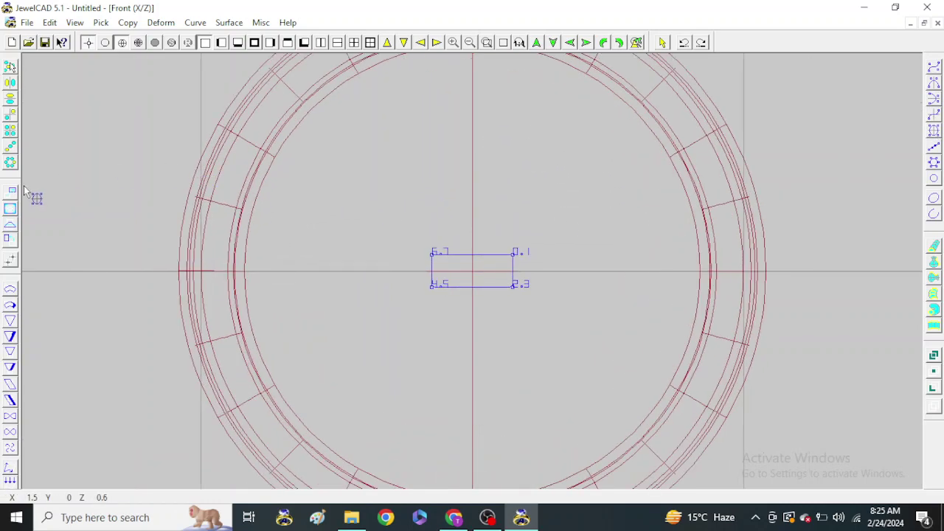
right_click(35, 191)
left_click_drag(405, 236, 627, 247)
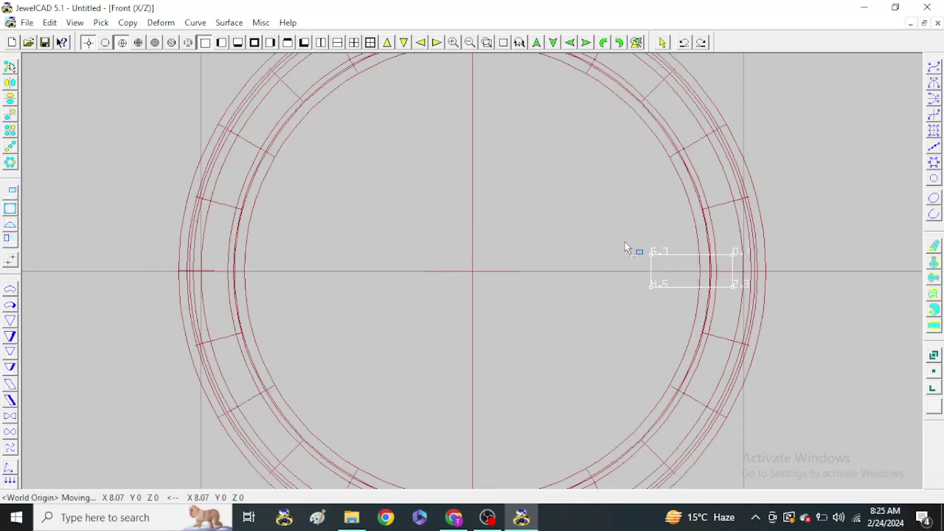
left_click_drag(789, 256, 783, 259)
In Right view, extend the rectangle into a 2-copy block centred across the band's width
left_click(221, 43)
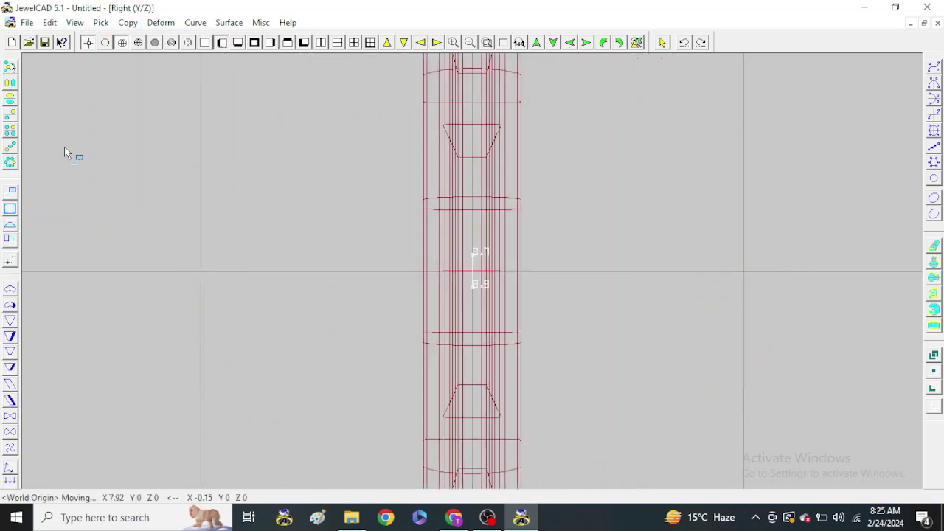
left_click(934, 247)
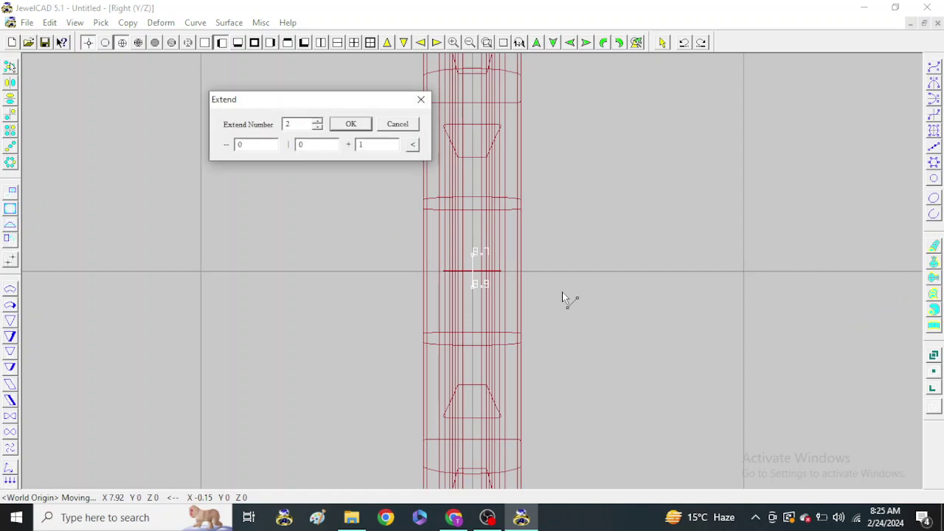
left_click(351, 125)
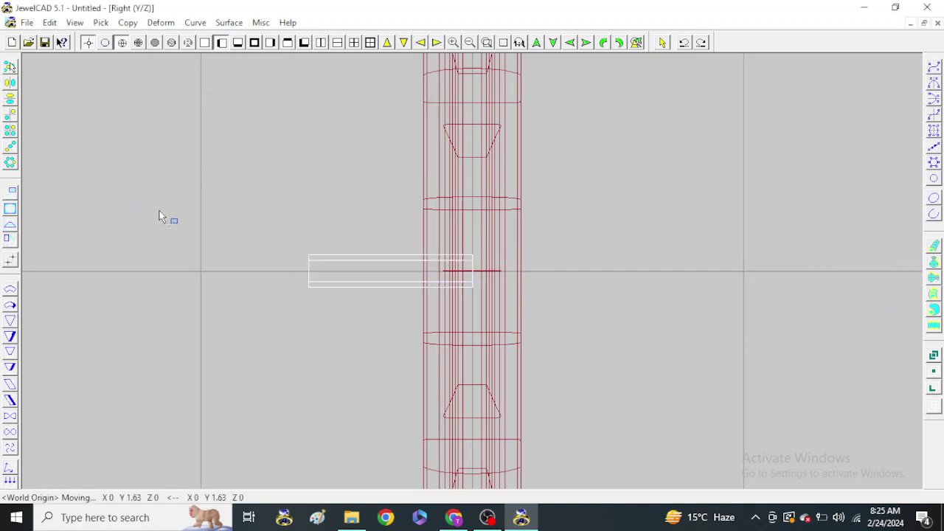
left_click_drag(159, 216, 193, 218)
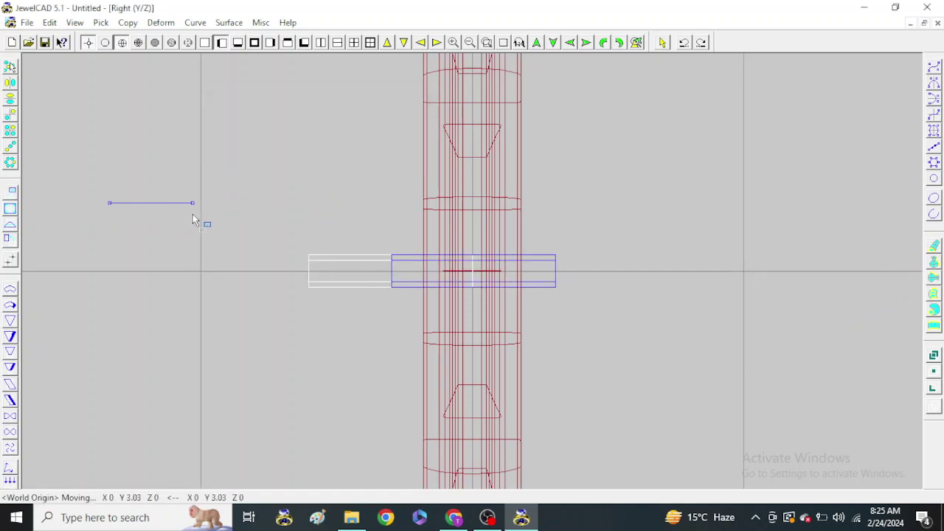
left_click(206, 43)
scroll(396, 185, "down", 2)
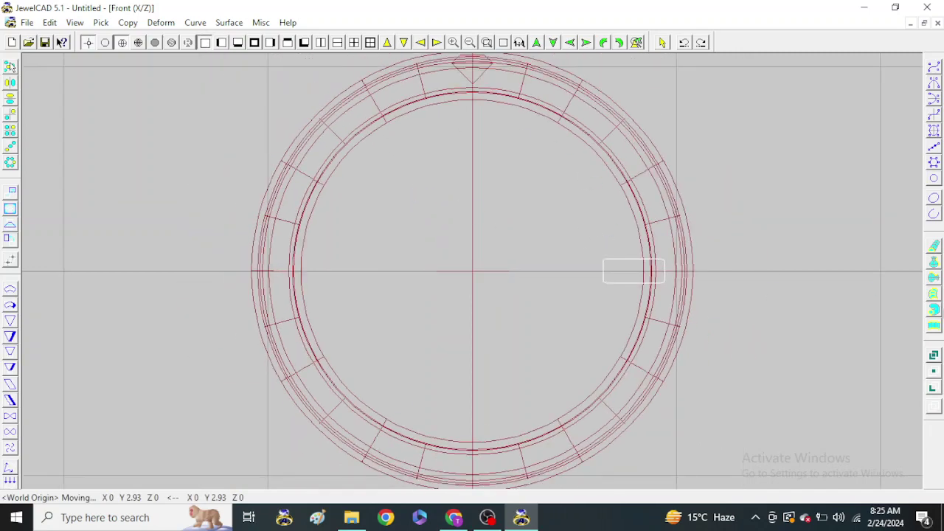
Revolve the block into 8 copies at 45° intervals and subtract them from the ring
left_click(11, 162)
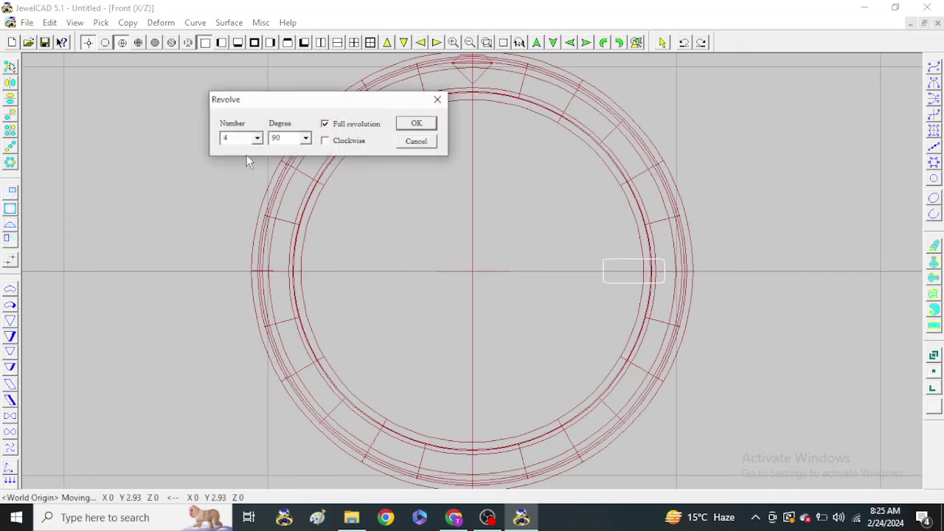
left_click(257, 139)
left_click(229, 210)
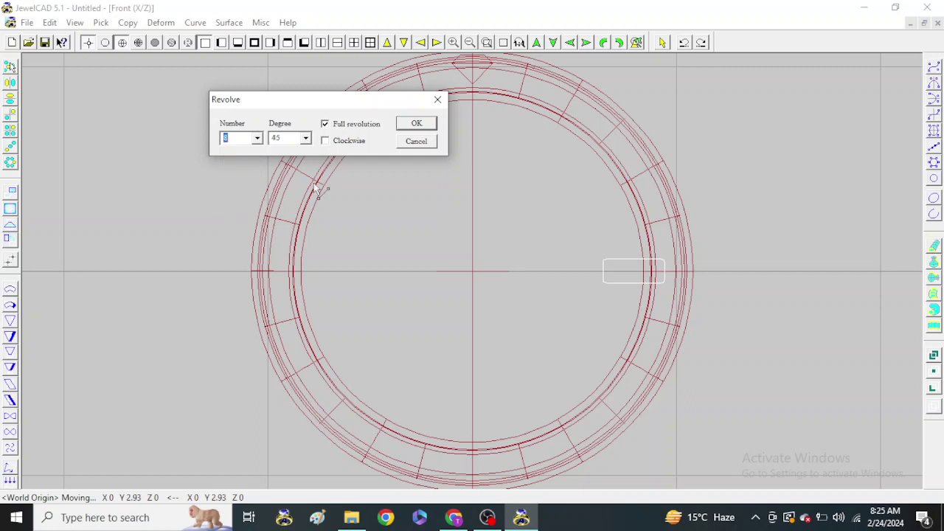
left_click(406, 127)
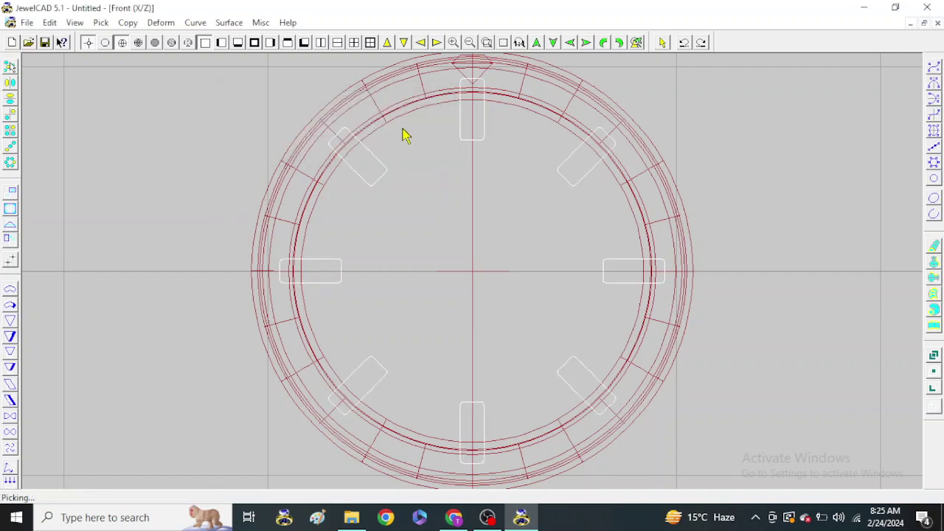
left_click(934, 357)
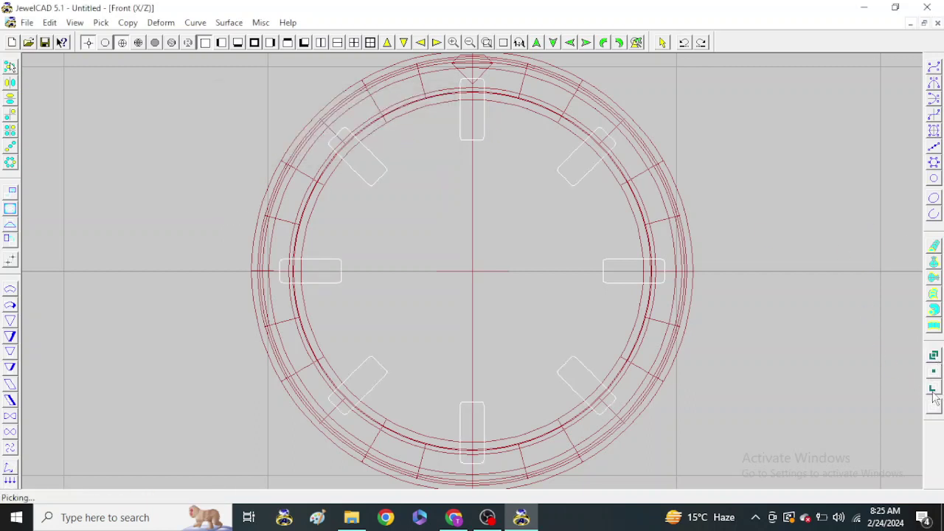
left_click(676, 181)
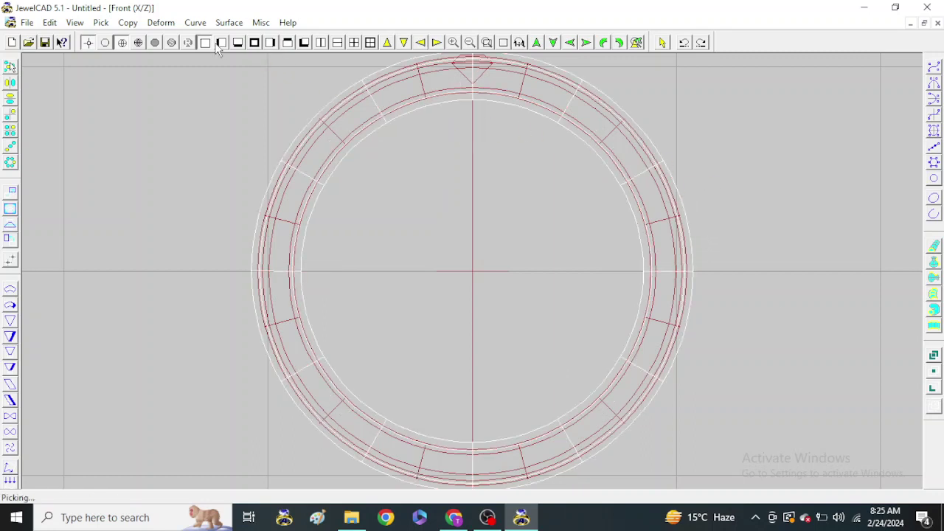
Shift a copy of the ring aside and inspect the shaded result from the top
left_click(12, 190)
left_click_drag(244, 203, 558, 209)
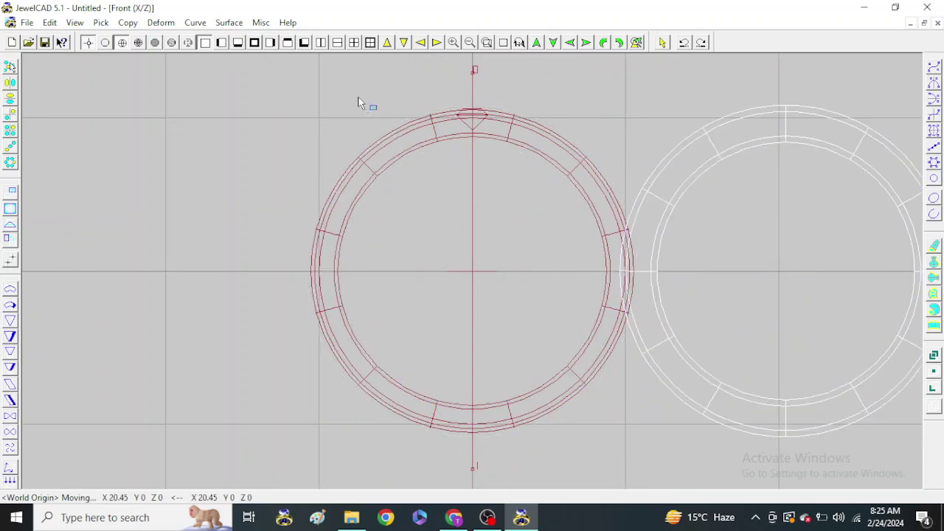
left_click(170, 43)
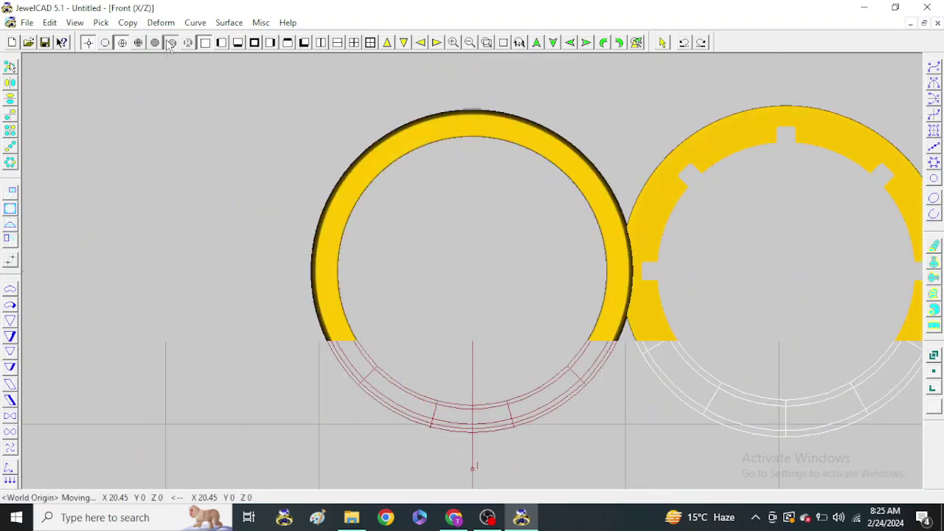
left_click(238, 43)
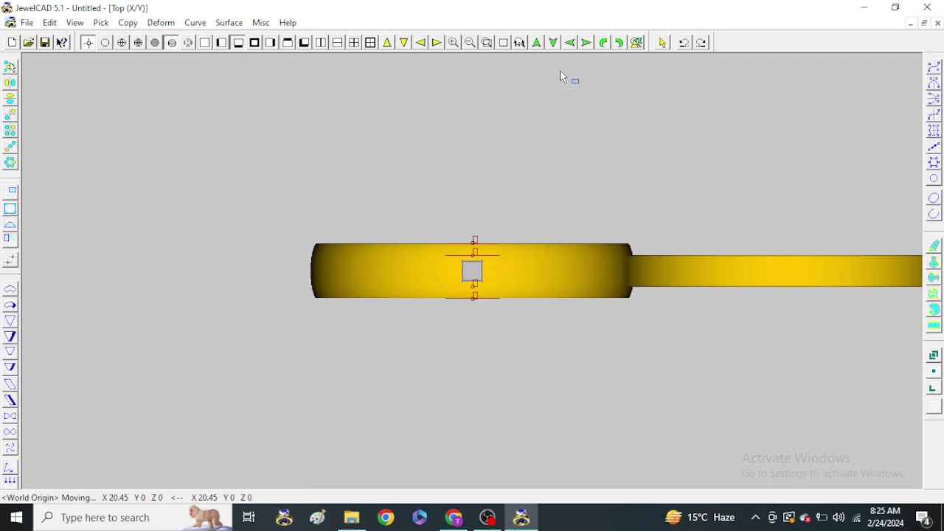
left_click(684, 43)
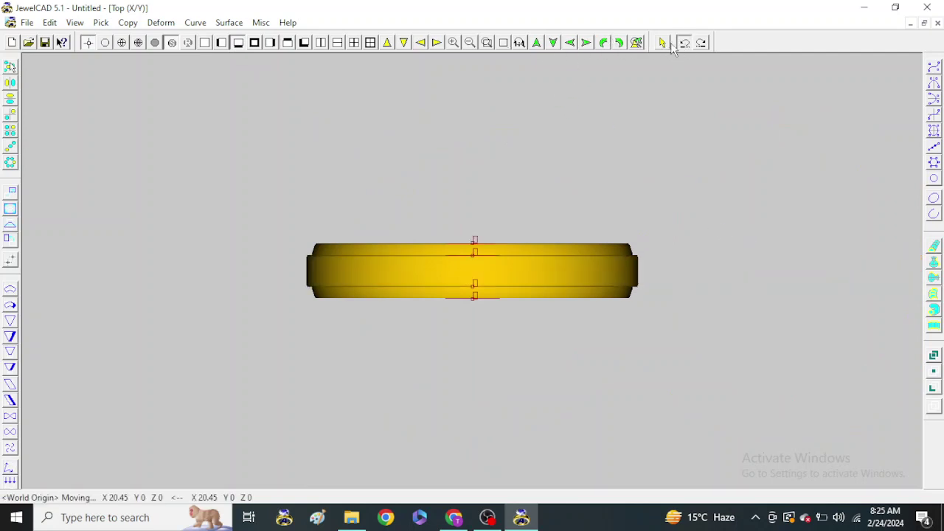
Subtract the blocks from the ring again in front wireframe view, then show it shaded from the right
left_click(200, 44)
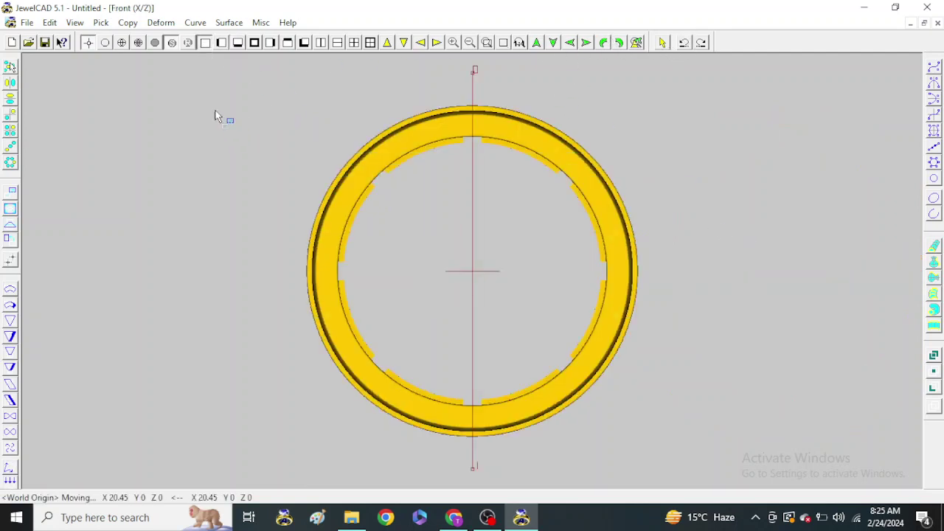
left_click(120, 42)
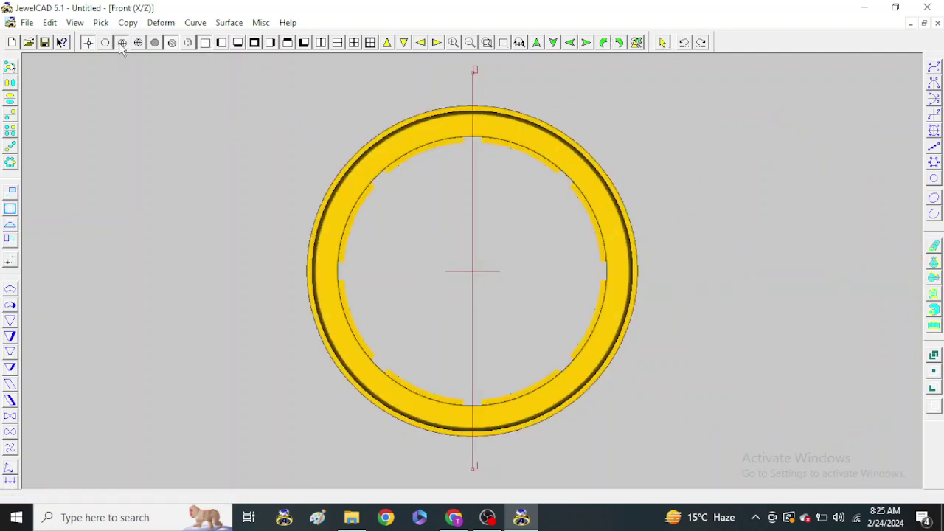
left_click(934, 391)
left_click(565, 159)
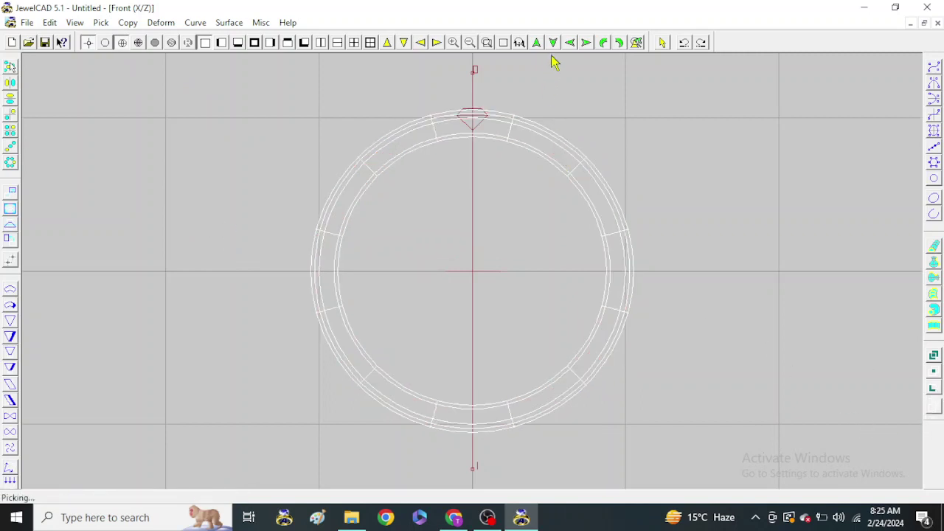
left_click(172, 42)
left_click(222, 42)
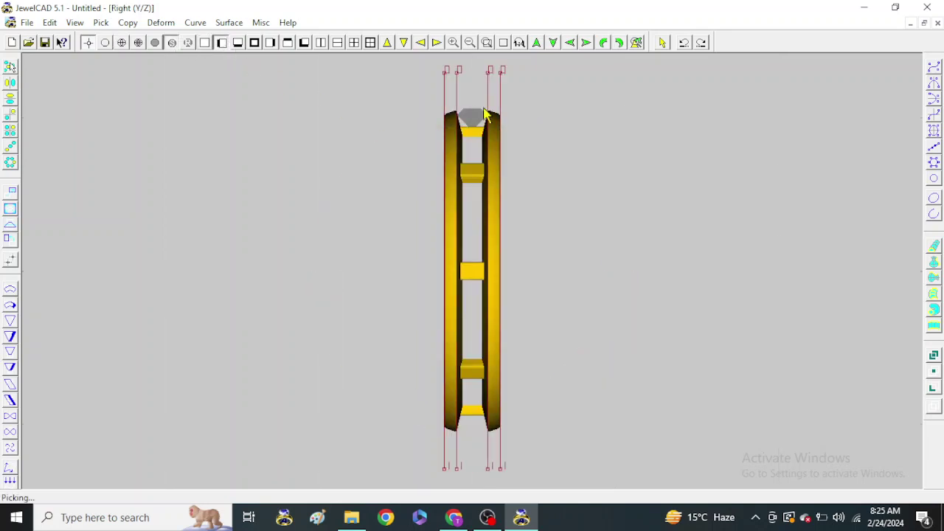
Zoom in on the top stone seat in Right view, then switch the display back to wireframe
left_click(586, 42)
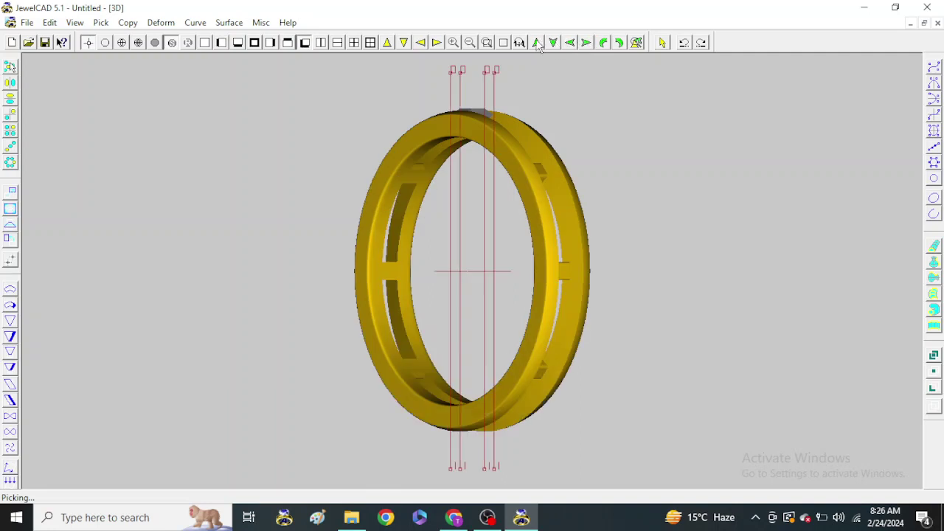
left_click(222, 43)
left_click(487, 42)
left_click_drag(432, 106, 506, 144)
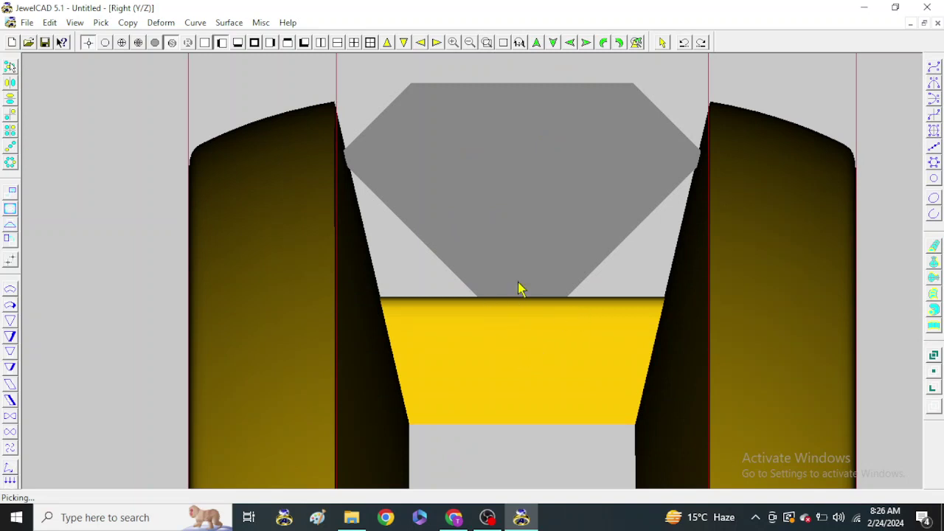
scroll(487, 258, "down", 1)
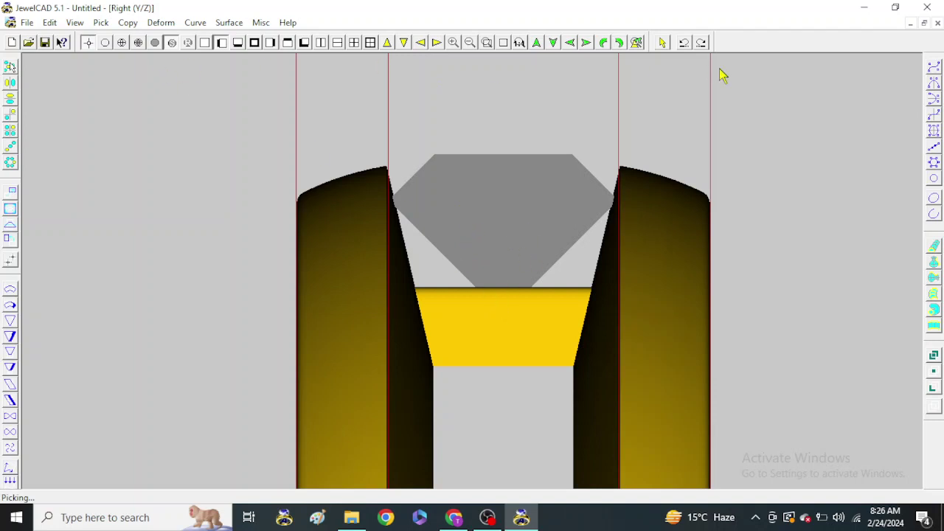
left_click(118, 45)
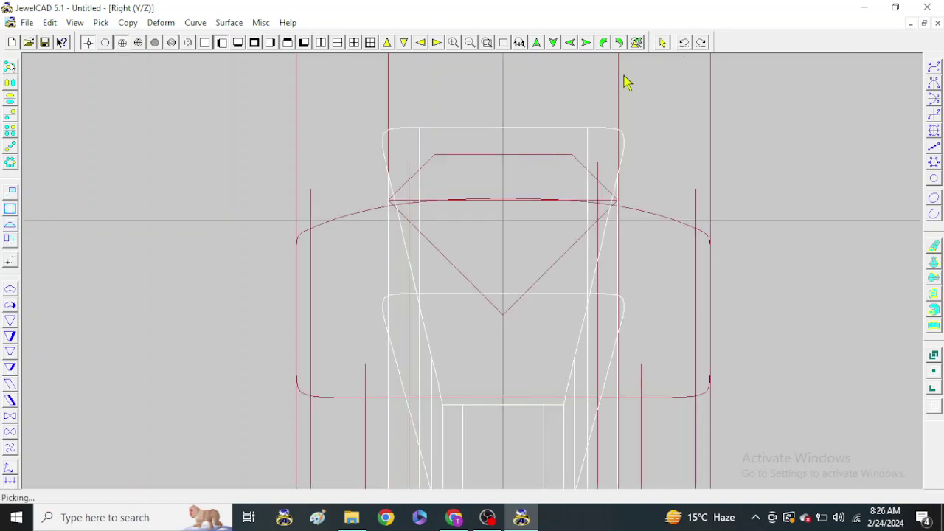
In front view, revolve the top diamond to repeat it all around the ring
left_click(205, 42)
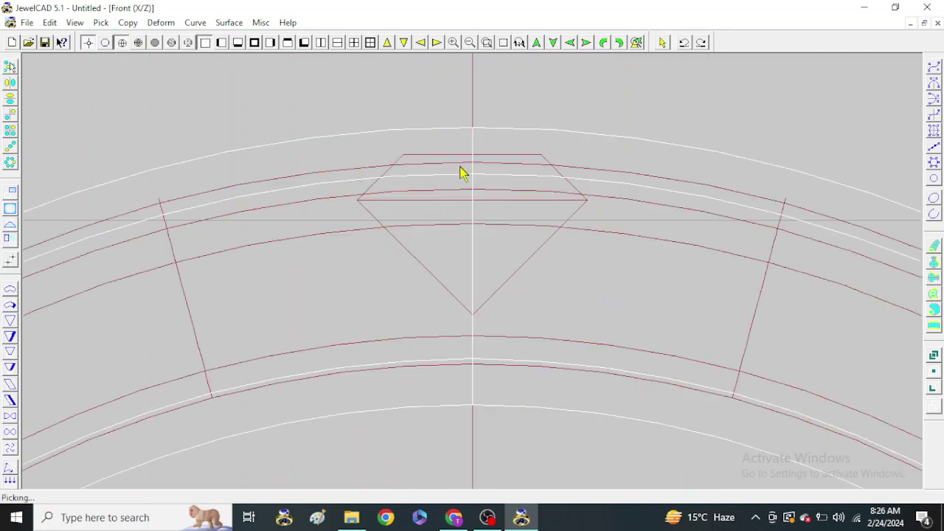
left_click_drag(536, 252, 492, 258)
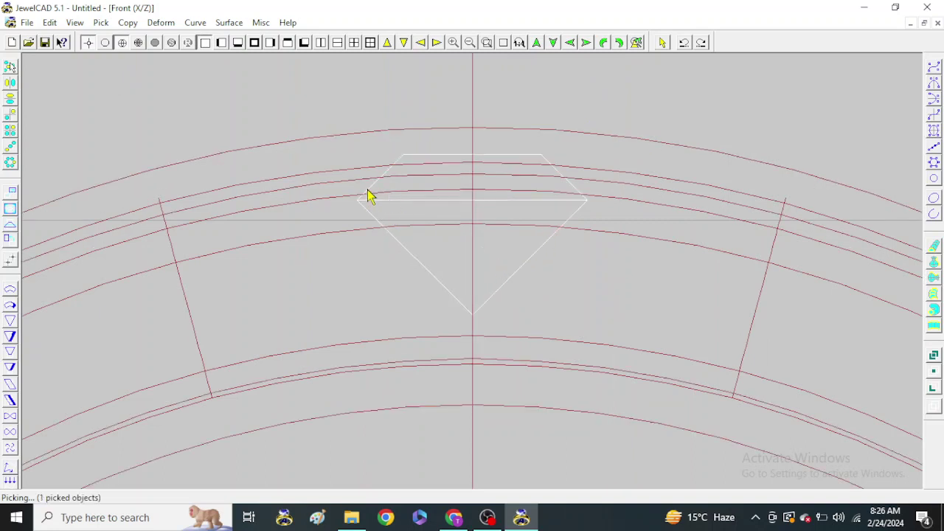
left_click(10, 164)
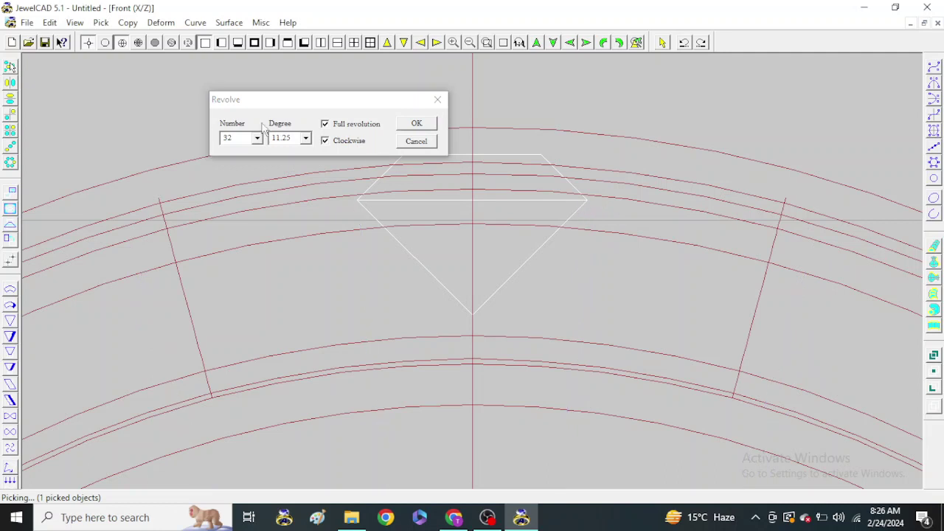
left_click(418, 126)
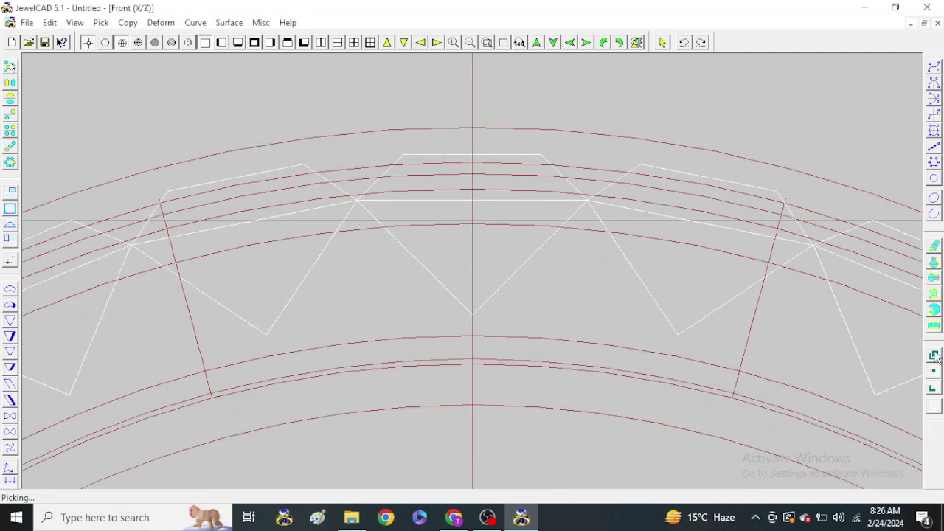
Pick the ring and zoom in on its right side
right_click_drag(516, 164, 558, 323)
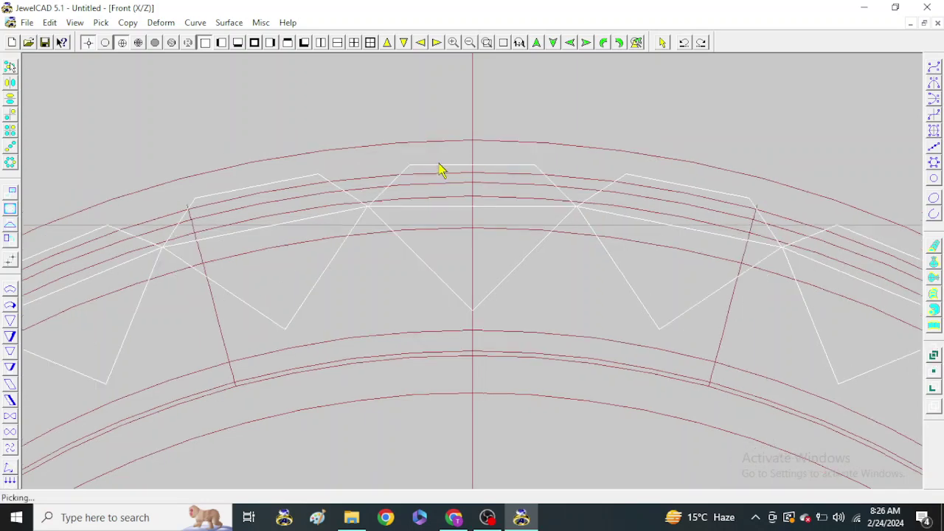
scroll(553, 354, "down", 2)
left_click(561, 322)
scroll(562, 331, "down", 1)
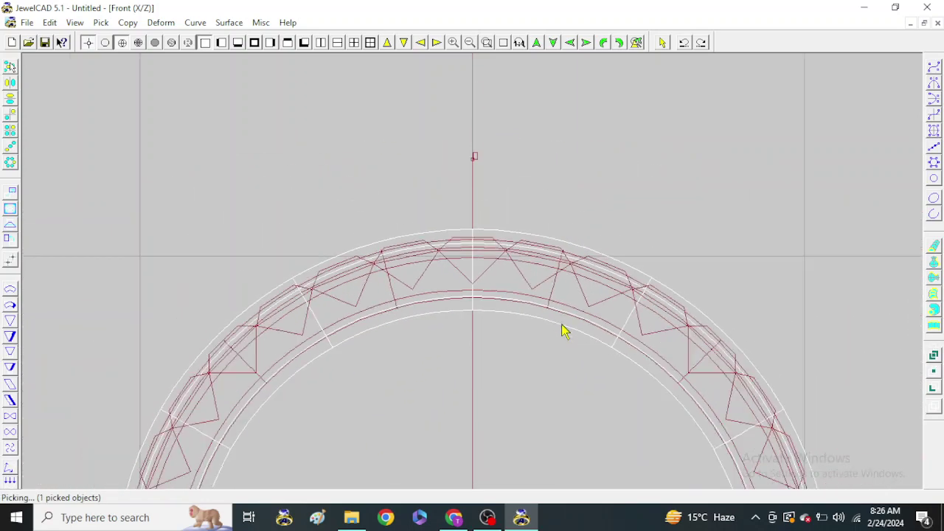
scroll(561, 332, "down", 1)
left_click(487, 43)
left_click_drag(643, 439, 585, 304)
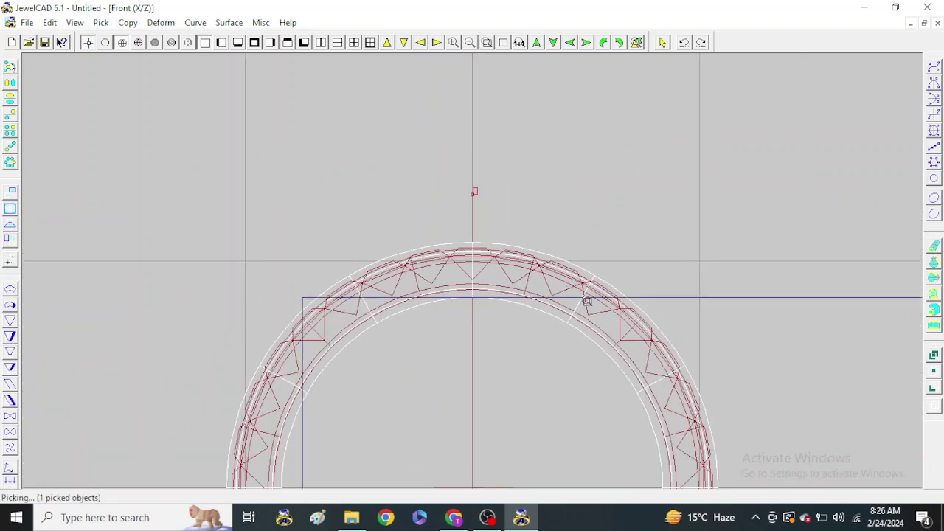
Zoom in on the stones along the ring's top and bring up Windows search
left_click(487, 42)
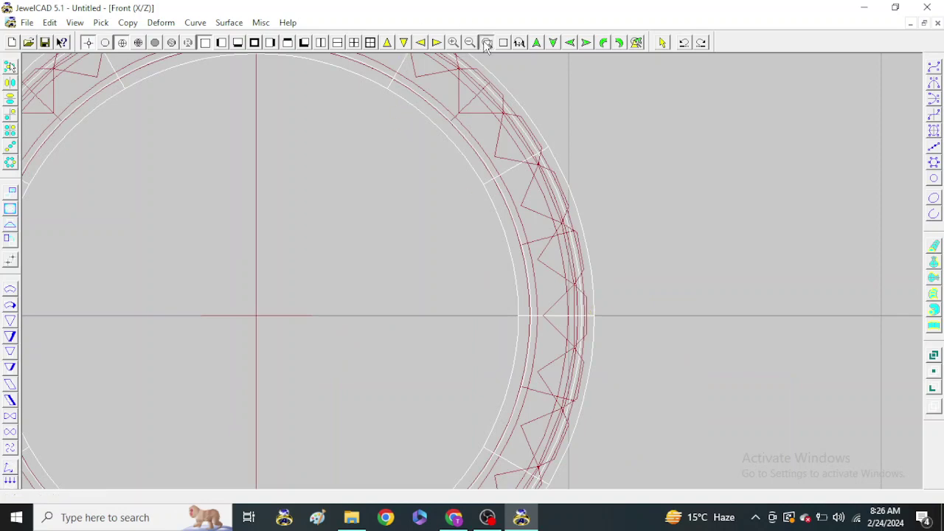
scroll(341, 266, "down", 1)
scroll(481, 168, "up", 1)
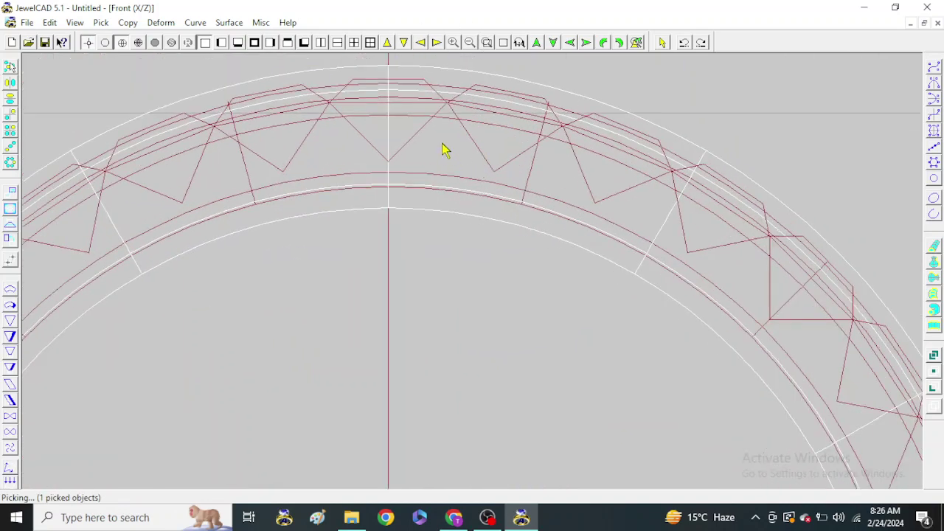
left_click(487, 42)
left_click_drag(446, 137, 449, 219)
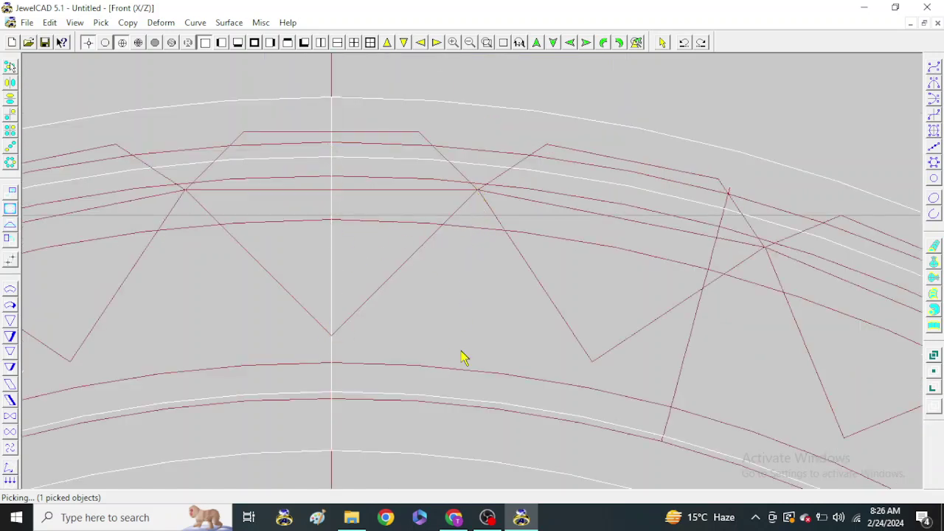
left_click(131, 516)
Launch Calculator and compute 360 ÷ 32 = 11.25
type("d")
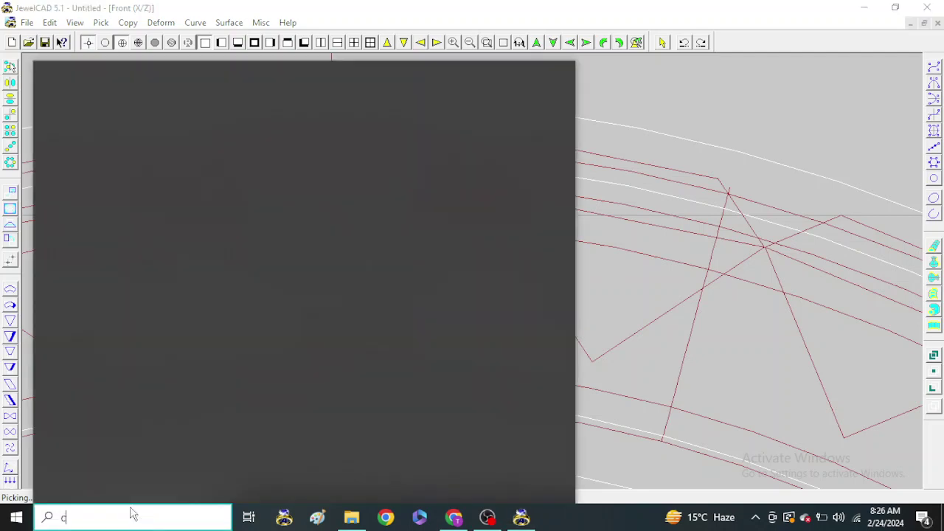
type("alculator")
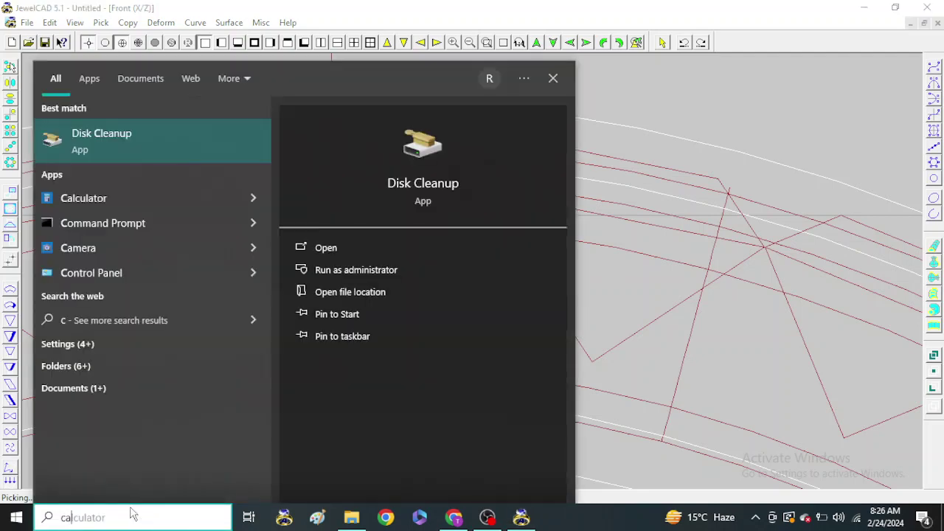
left_click(137, 134)
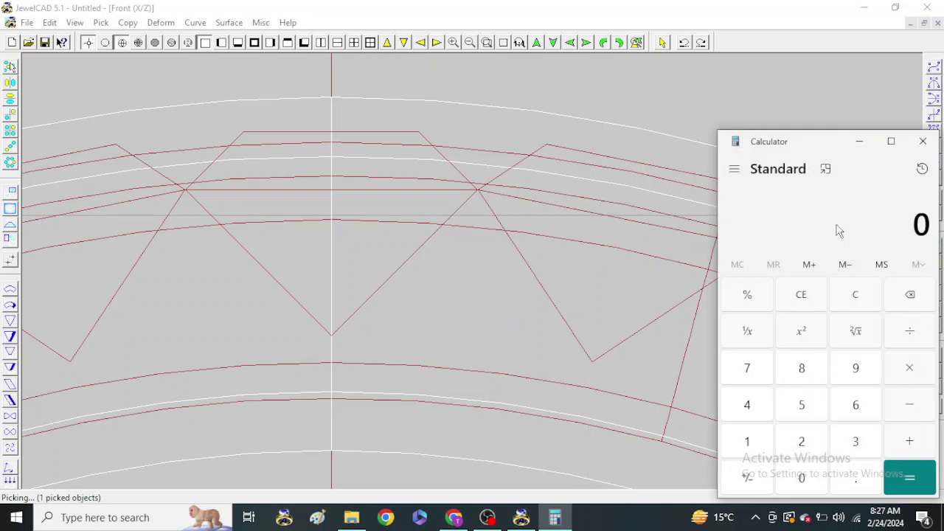
type("360")
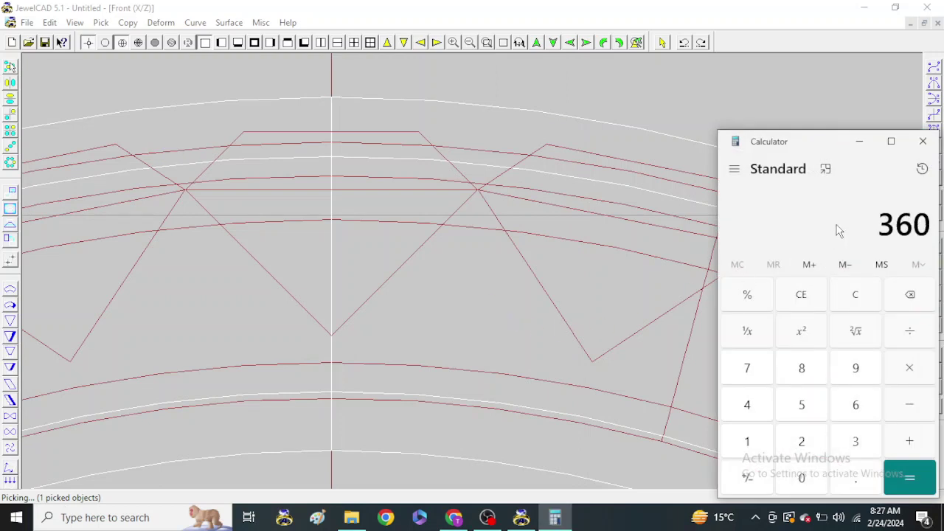
type("32")
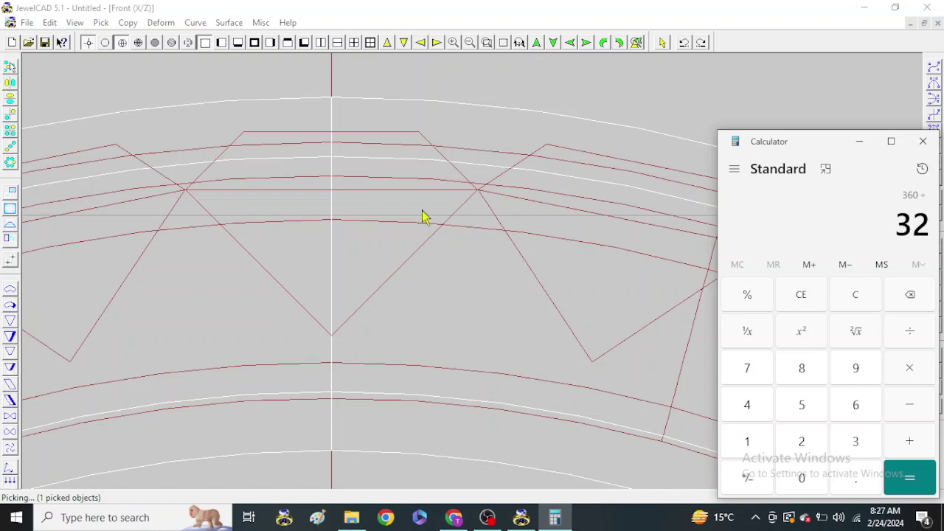
key("Return")
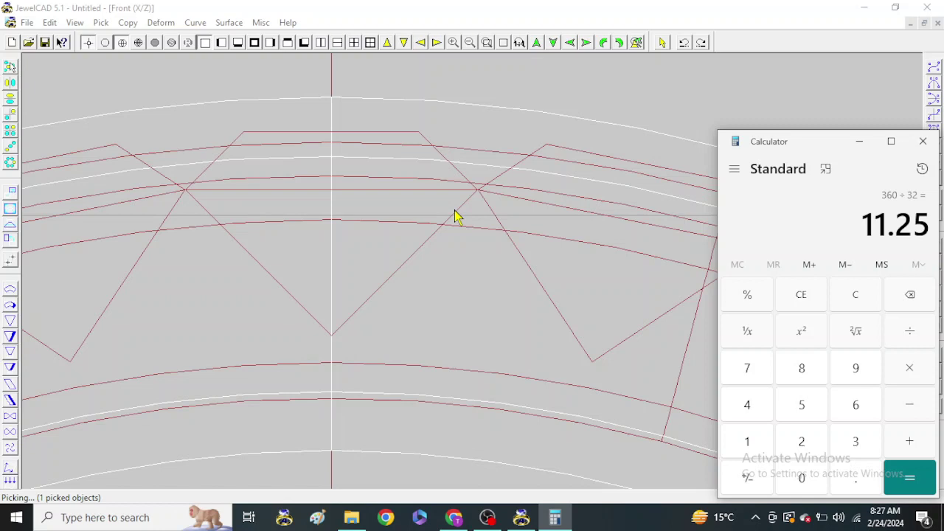
Halve the result to 5.625, minimize Calculator and clear the pick in JewelCAD
type("/")
key("Return")
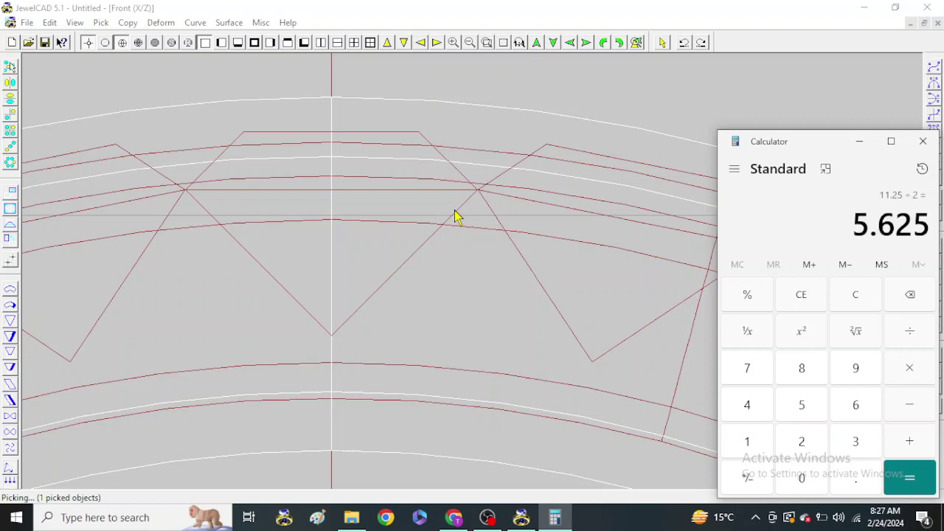
left_click(860, 141)
left_click(546, 256)
Rotate the stone outline curves 5.625° In/Out about the world origin, then clear the pick
left_click_drag(546, 256, 377, 267)
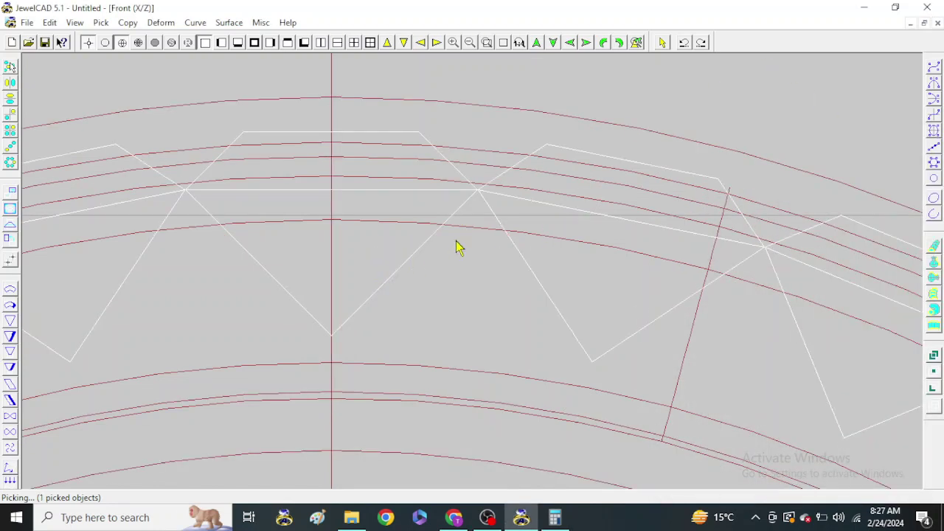
left_click(159, 23)
left_click(201, 120)
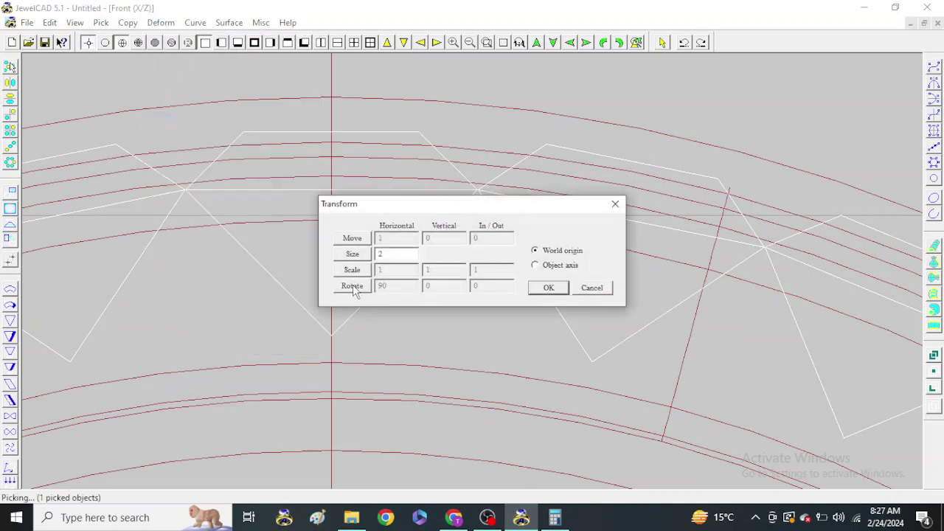
left_click(353, 288)
left_click(507, 290)
type("5.625")
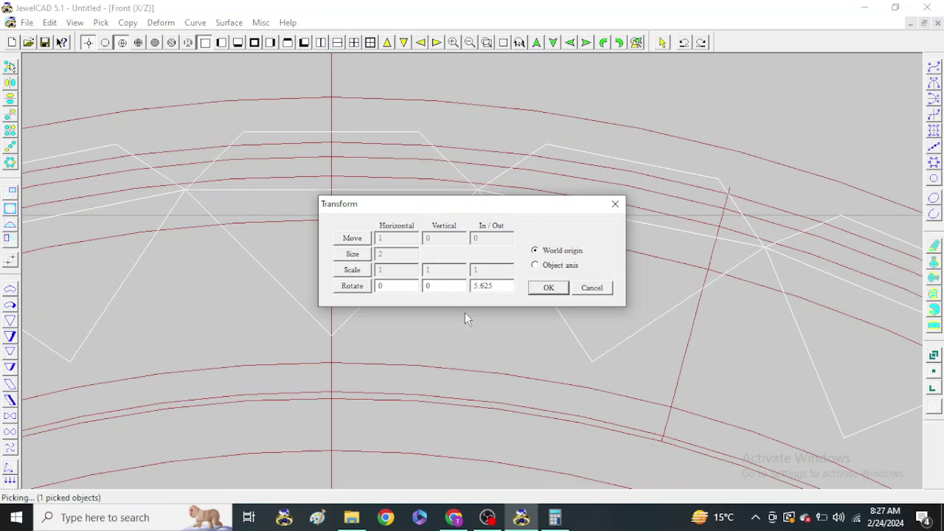
left_click(532, 292)
scroll(502, 279, "down", 1)
scroll(459, 262, "down", 3)
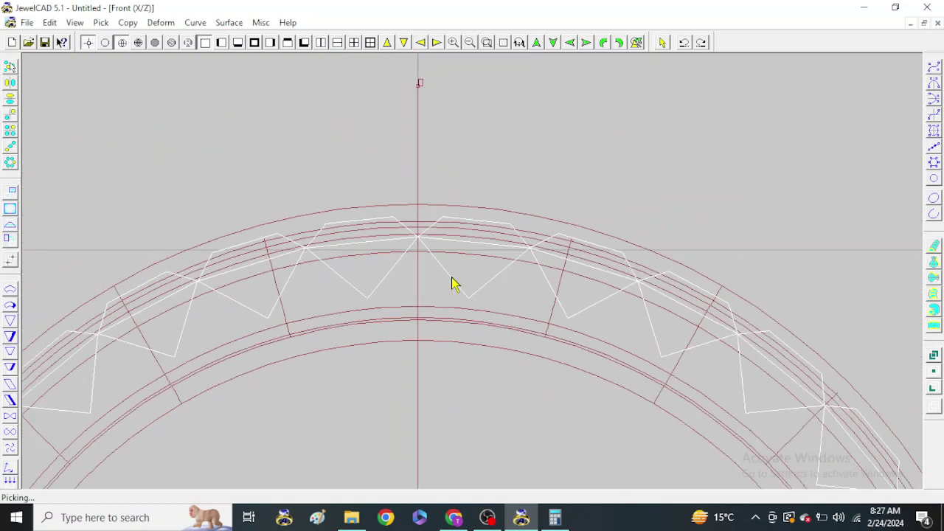
scroll(430, 280, "up", 1)
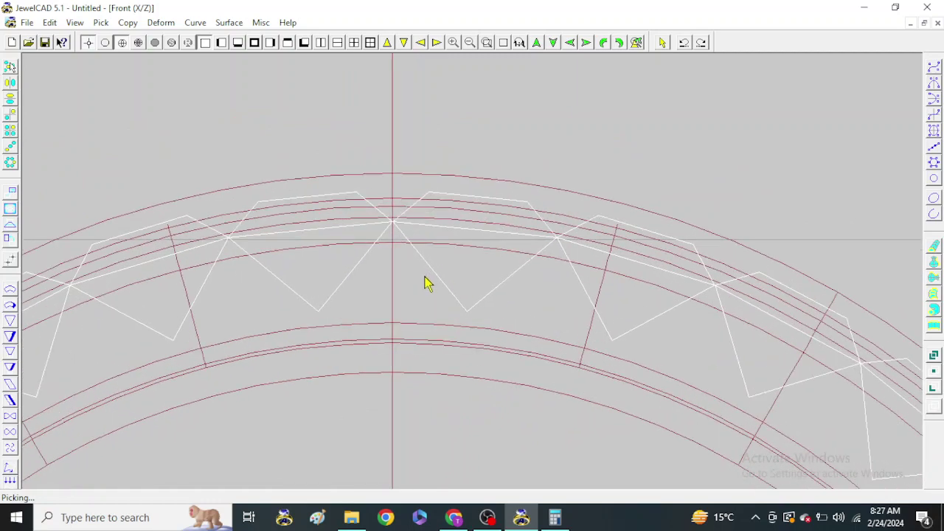
scroll(366, 247, "up", 2)
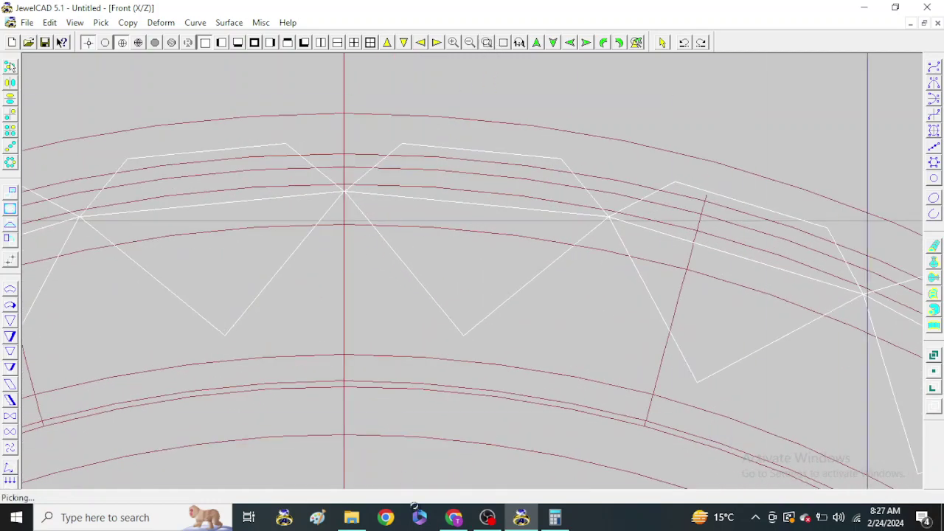
left_click(485, 394)
left_click(933, 114)
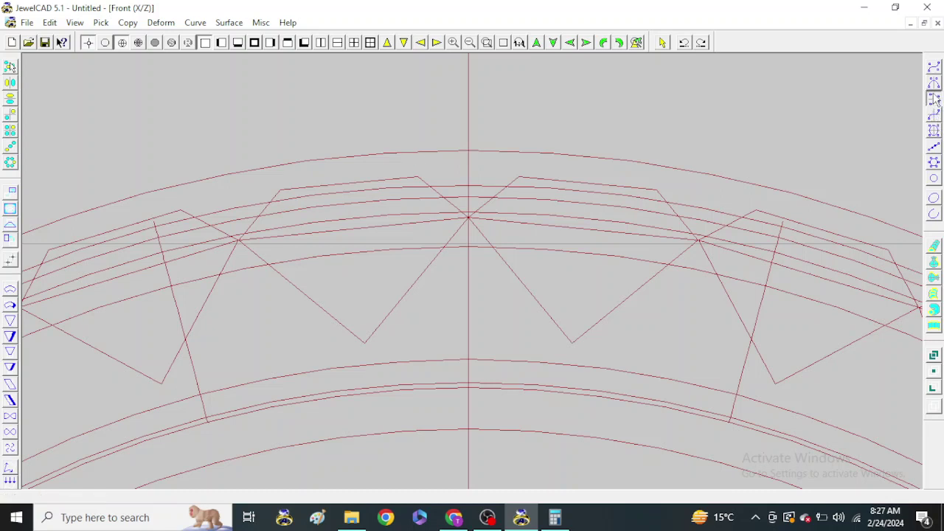
Draw a mirrored house-shaped pentagon with base, shoulder and apex points, and close it
left_click(534, 391)
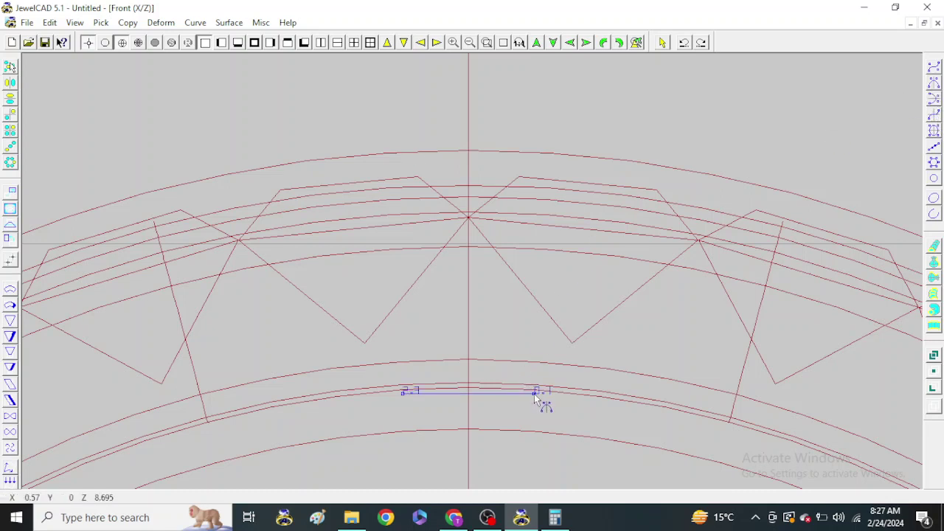
left_click(525, 326)
left_click(470, 280)
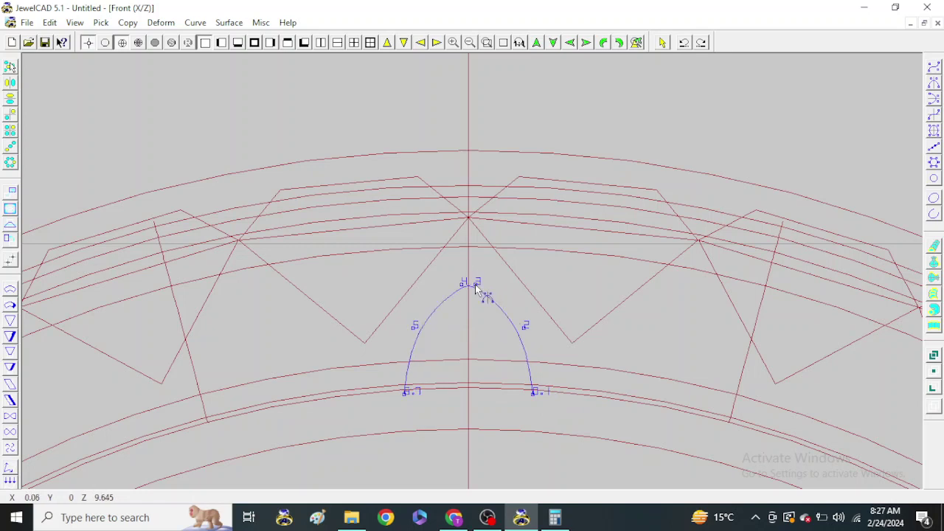
left_click_drag(526, 327, 534, 343)
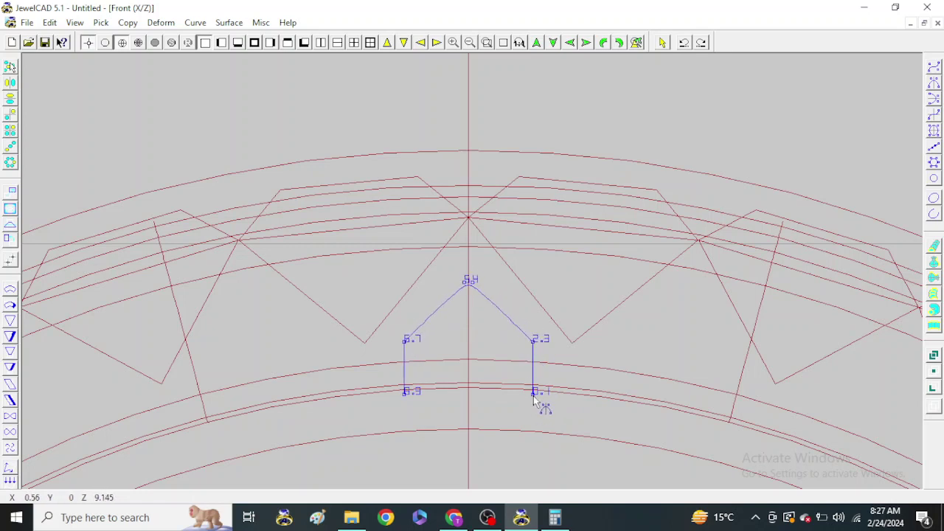
left_click_drag(533, 392, 534, 416)
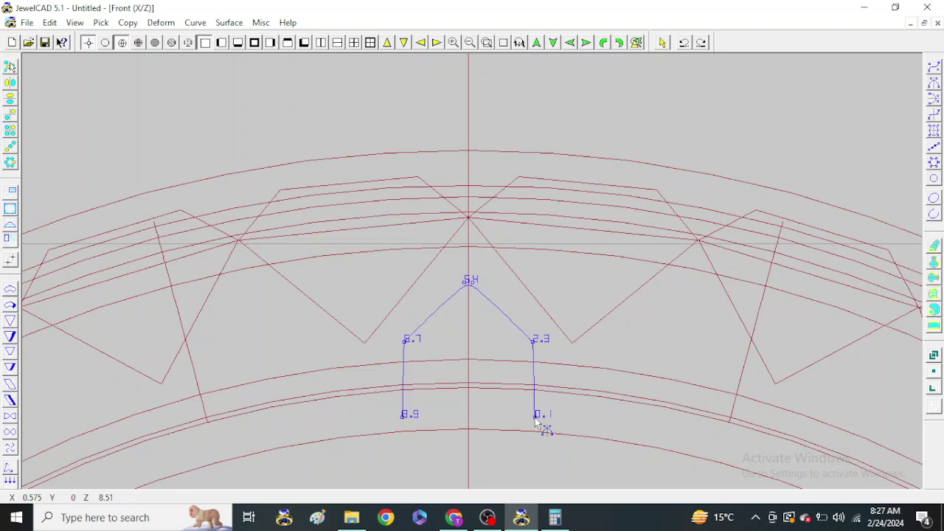
left_click(935, 204)
In Right view, extend the pentagon into 2 copies spaced -5.65 and slide them into the band
left_click(664, 42)
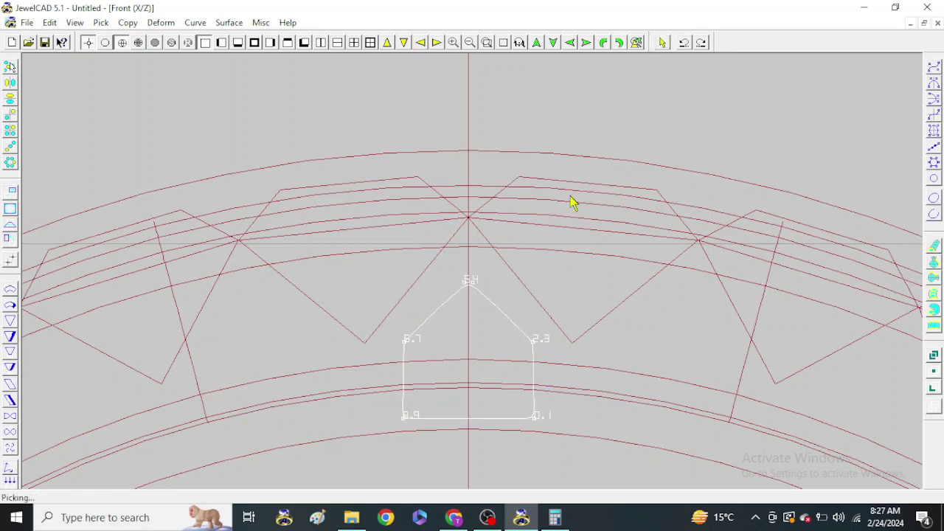
scroll(569, 200, "down", 3)
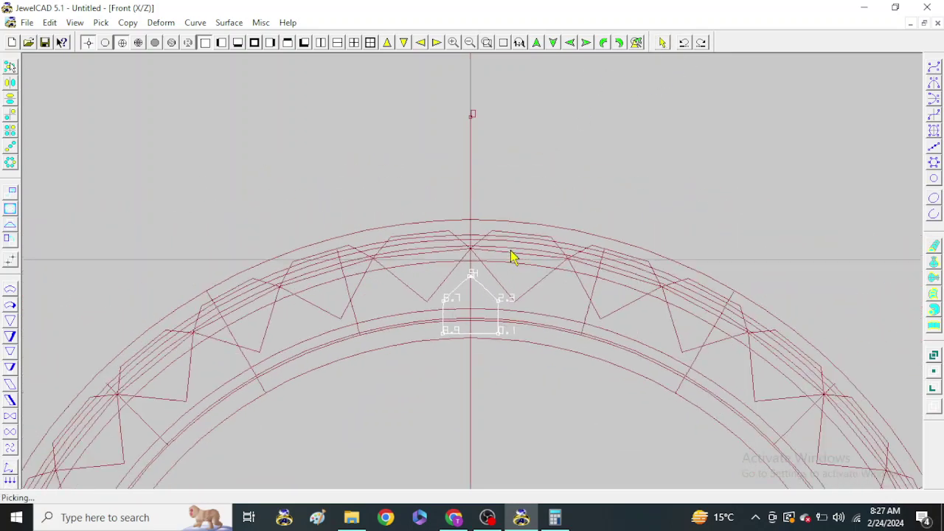
left_click(222, 42)
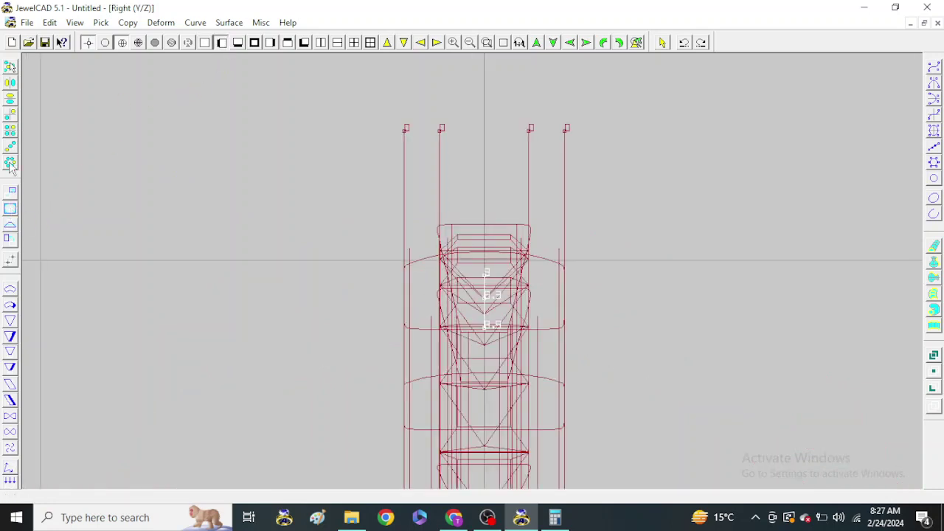
left_click(934, 246)
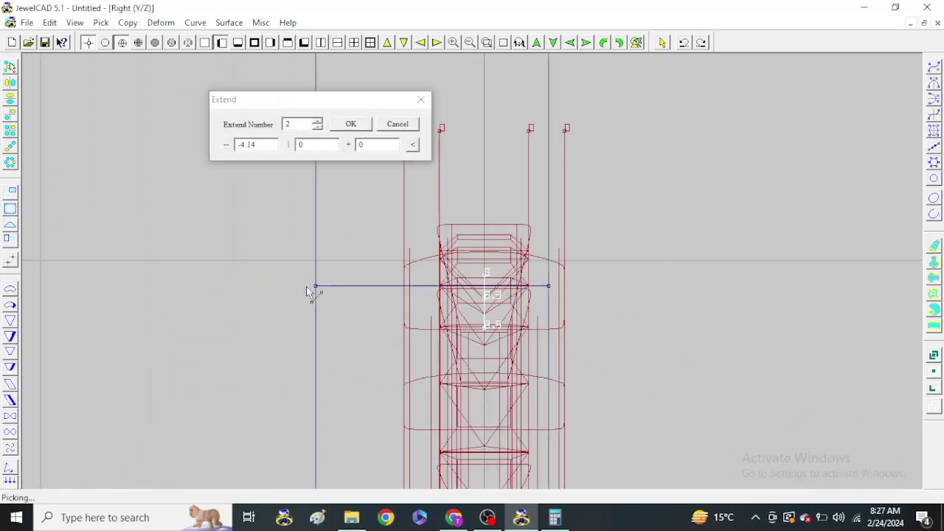
left_click(359, 129)
left_click(12, 196)
left_click_drag(150, 207, 267, 210)
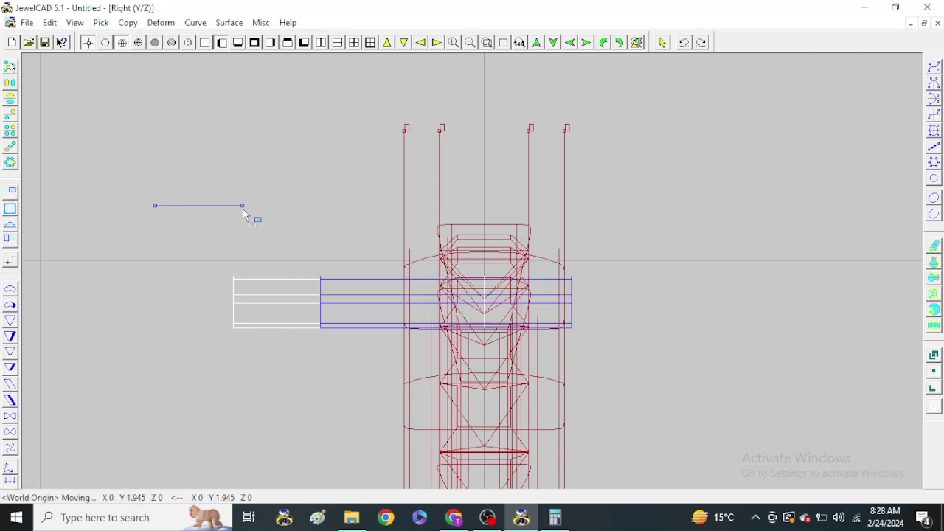
left_click(204, 42)
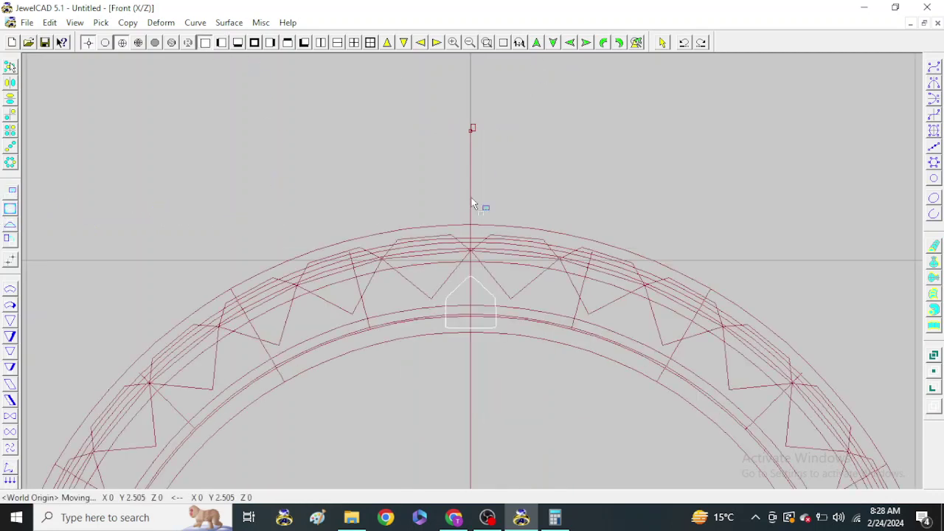
Revolve the pentagon cutter into 8 evenly spaced copies, 45° apart, around the ring
left_click(503, 43)
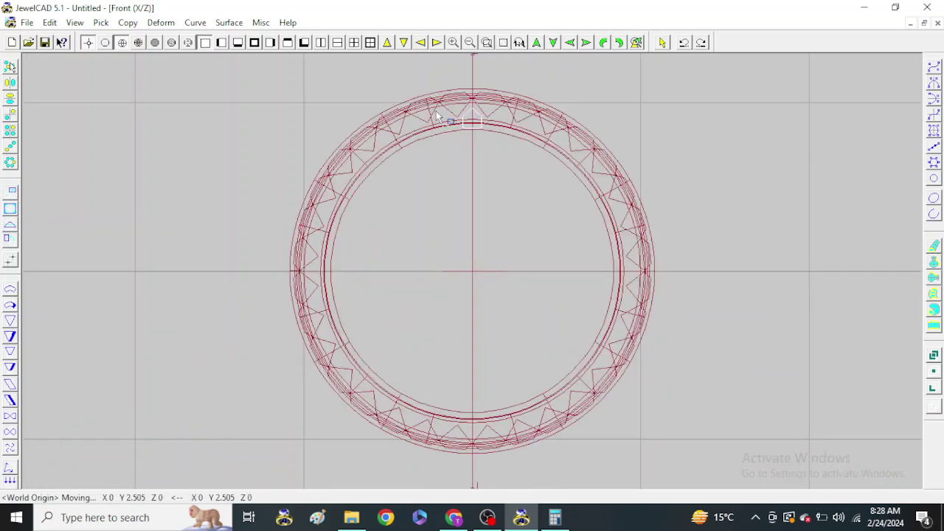
scroll(499, 122, "up", 1)
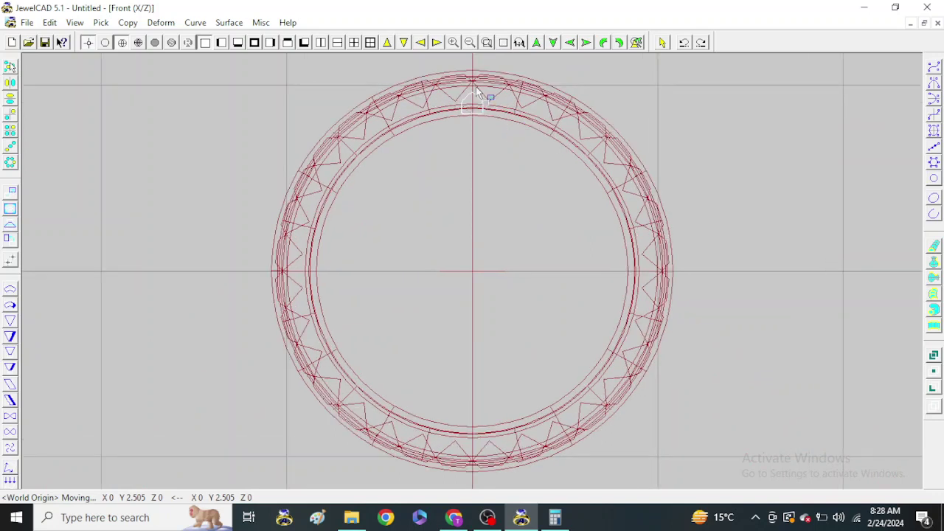
left_click(10, 163)
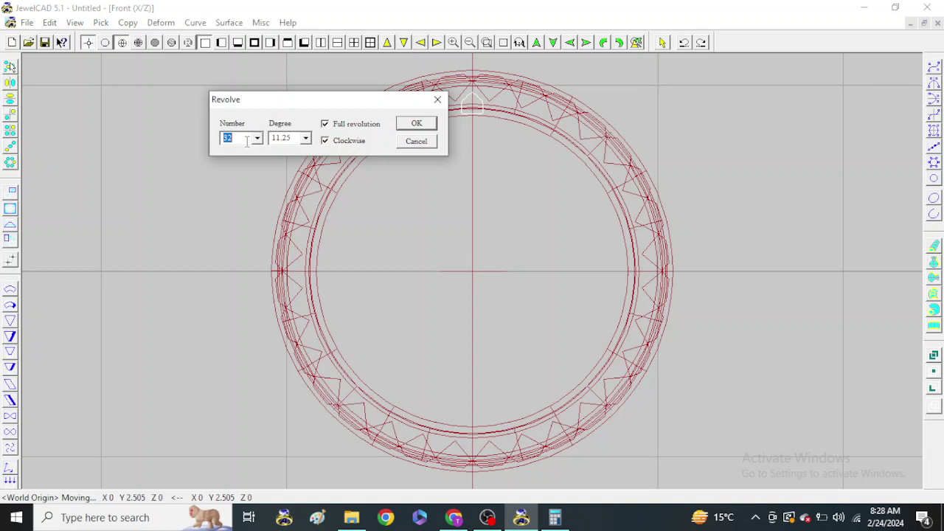
type("8")
key("Return")
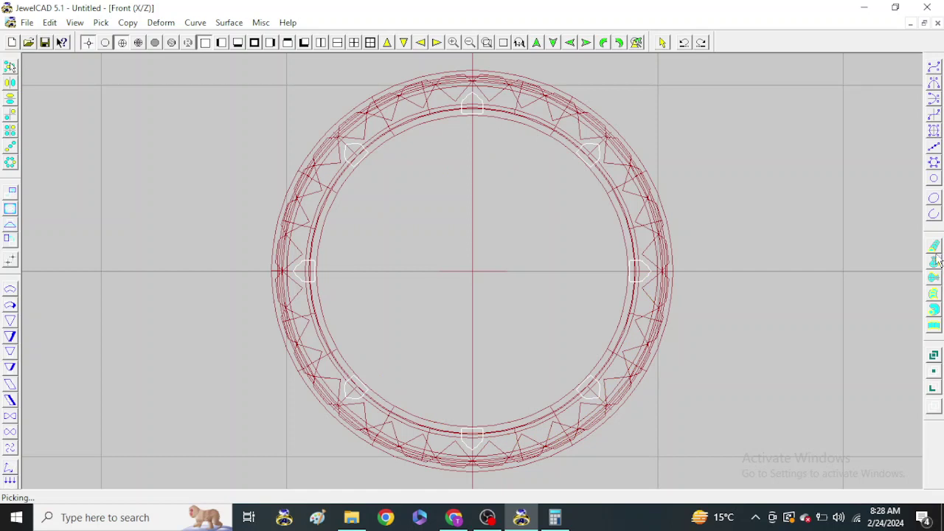
Subtract the eight house-shaped cutters from the band and display the ring shaded in gold
left_click(933, 390)
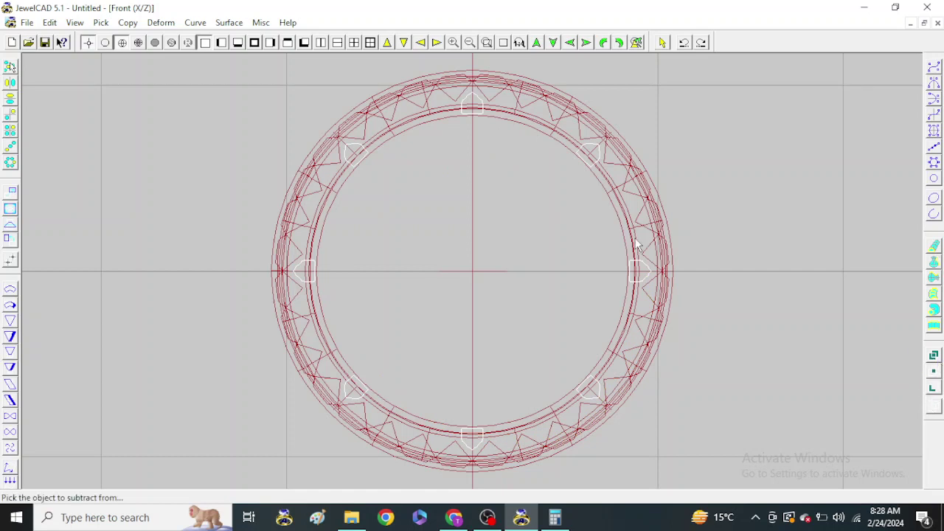
left_click(623, 229)
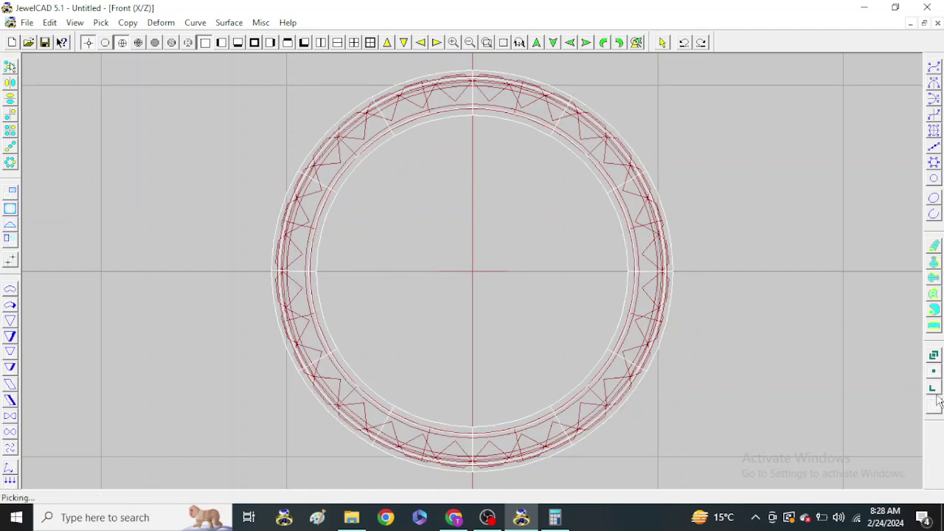
left_click(933, 390)
left_click(633, 230)
left_click(934, 390)
scroll(690, 262, "up", 2)
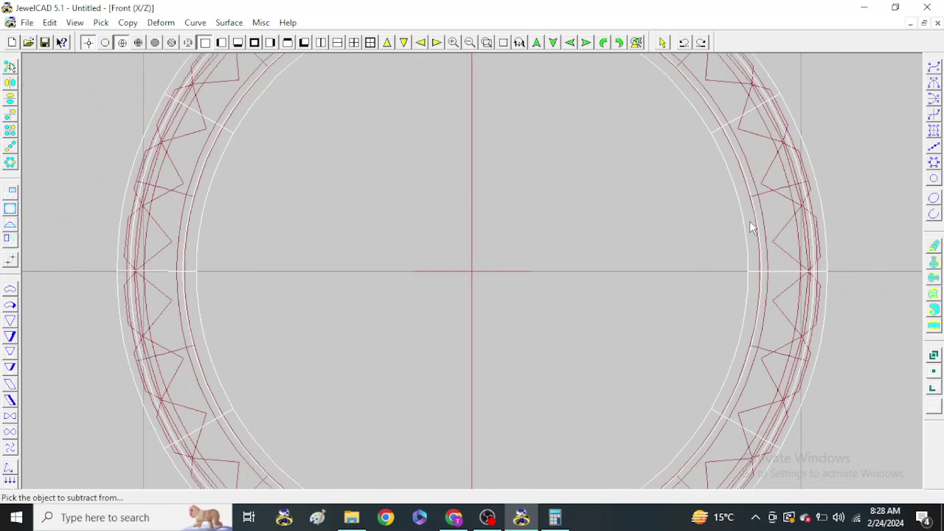
scroll(605, 196, "down", 3)
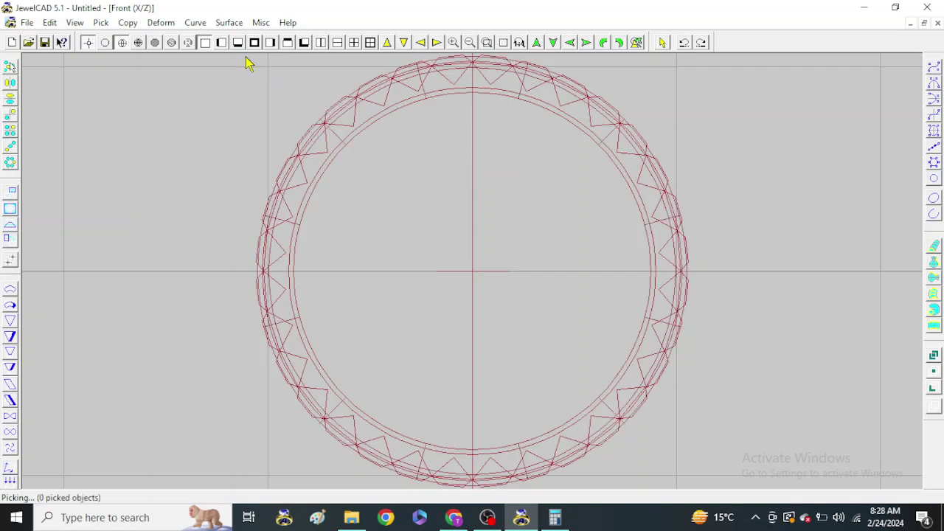
left_click(172, 42)
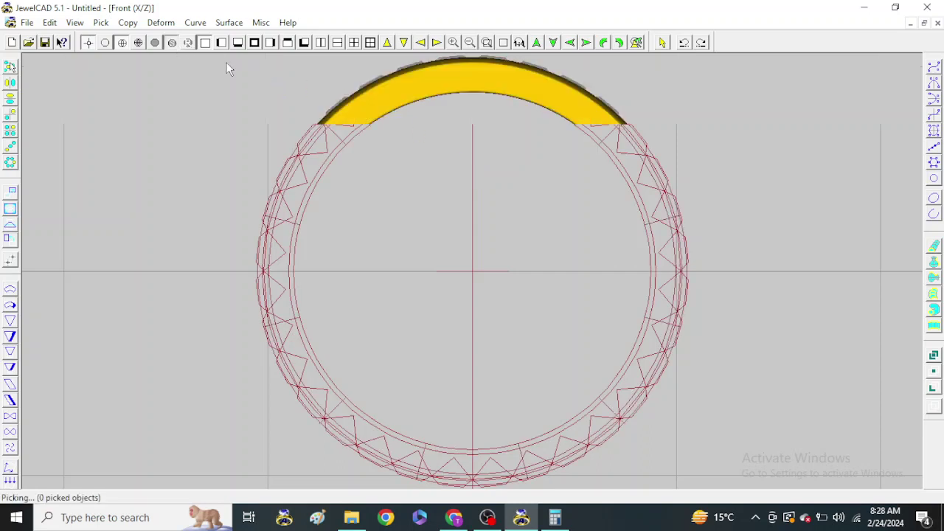
left_click(539, 42)
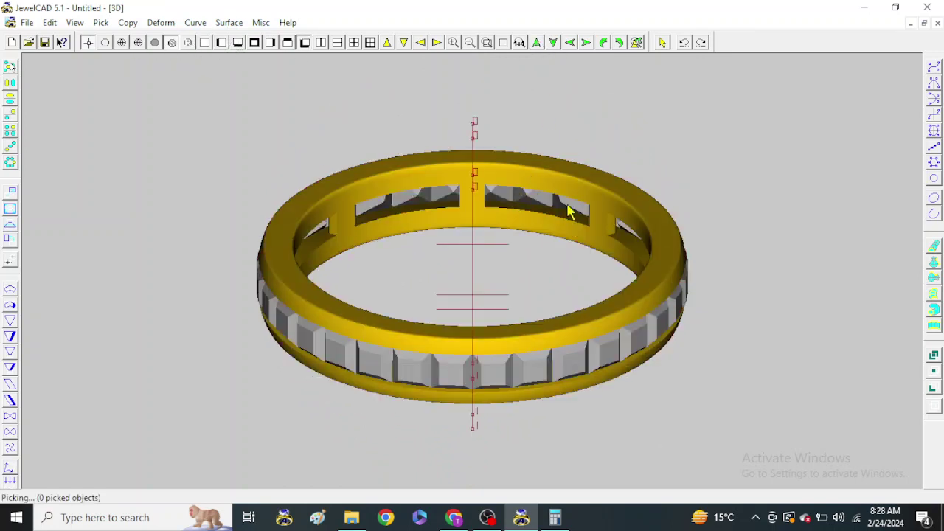
left_click(553, 43)
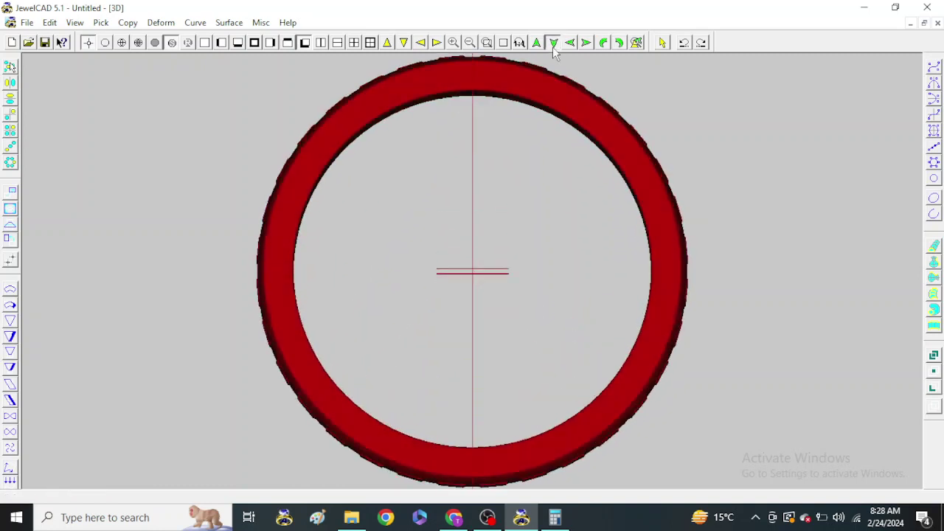
left_click(553, 45)
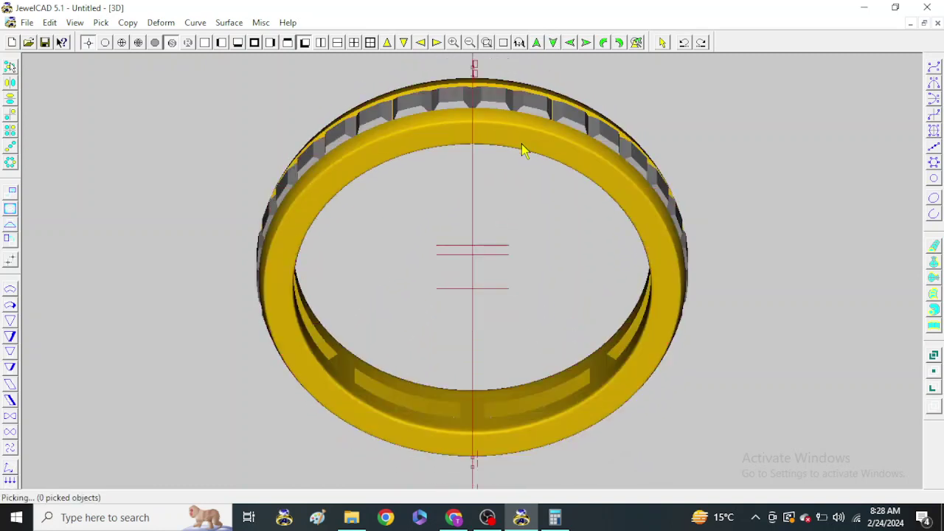
left_click(222, 42)
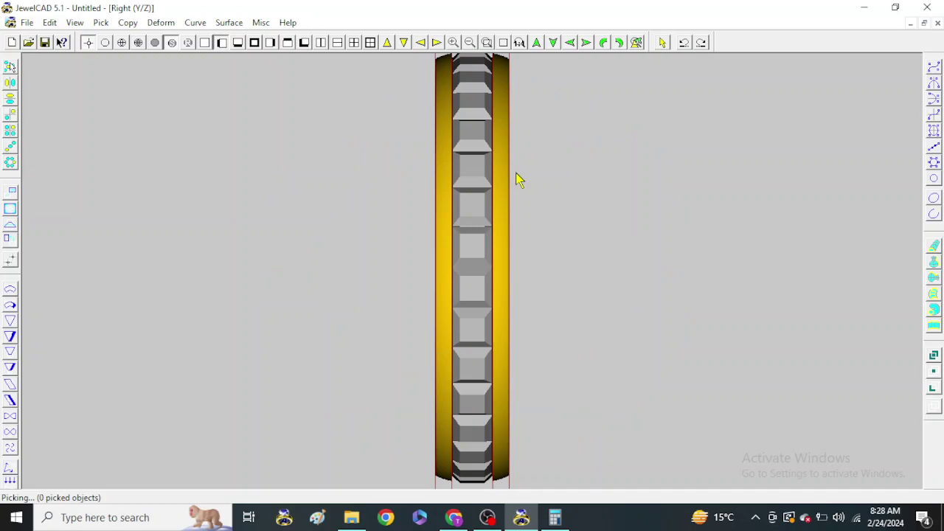
right_click_drag(509, 180, 529, 198)
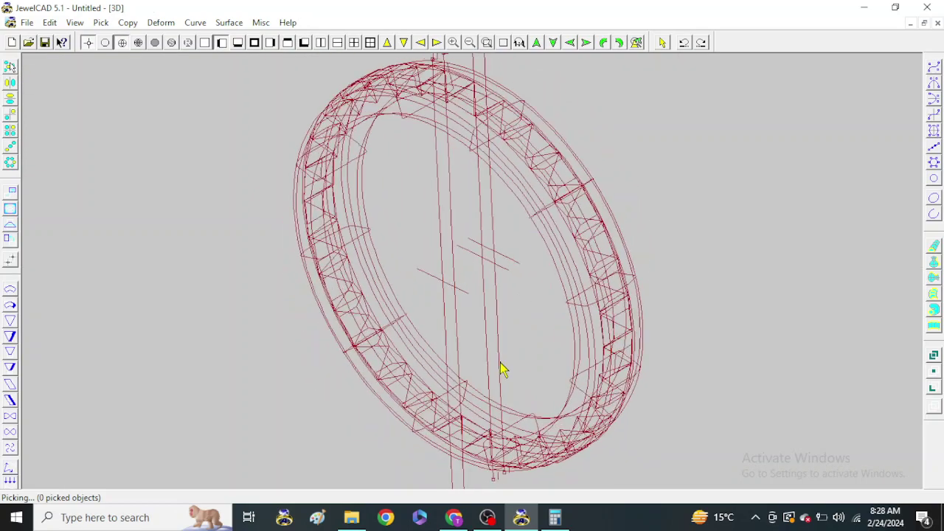
left_click_drag(530, 198, 529, 181)
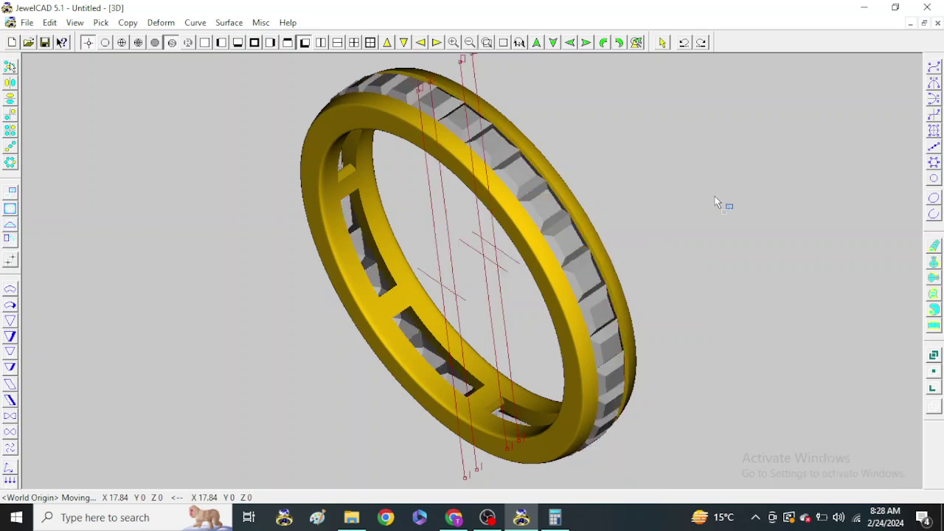
left_click(688, 190)
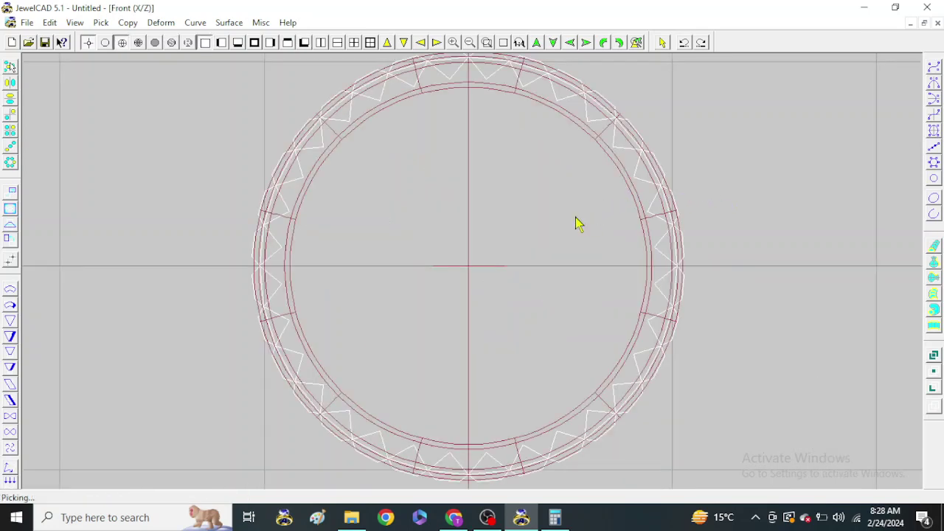
key("ctrl+r")
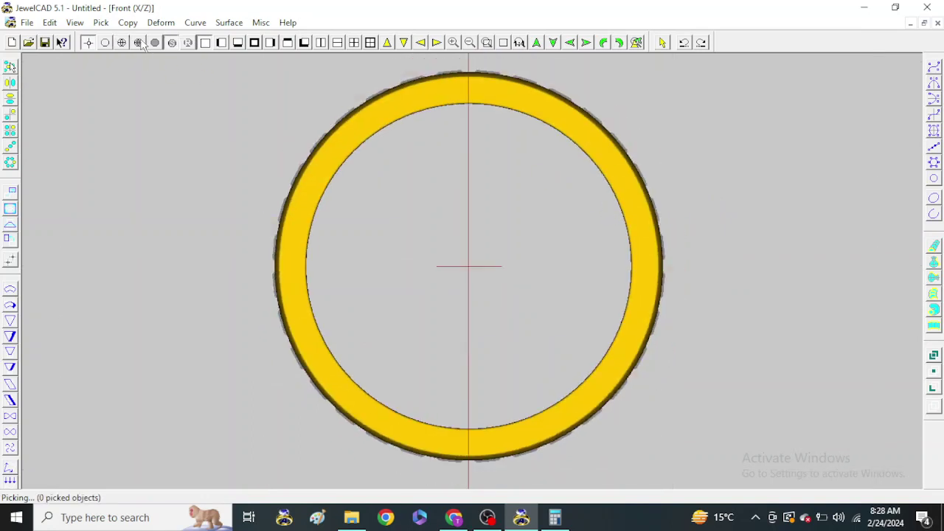
Pick all curves and hide the guide curves
left_click(101, 23)
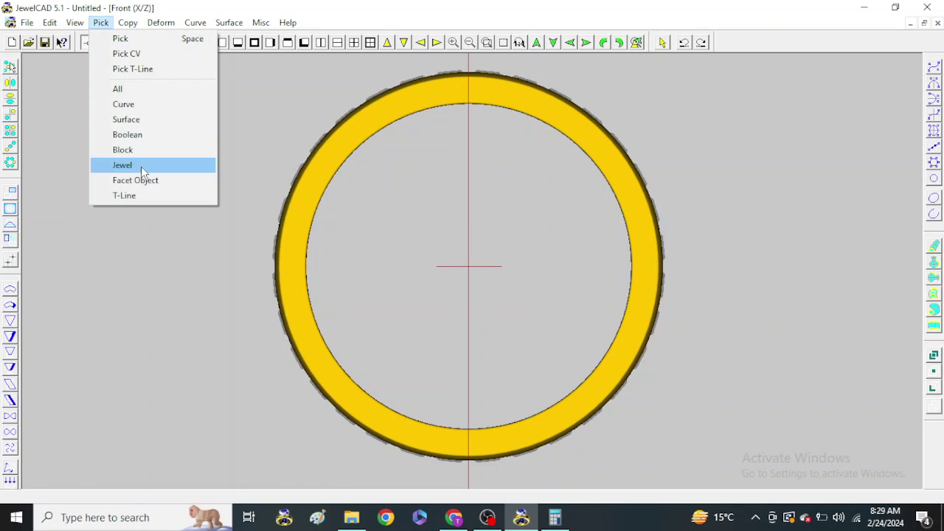
left_click(139, 104)
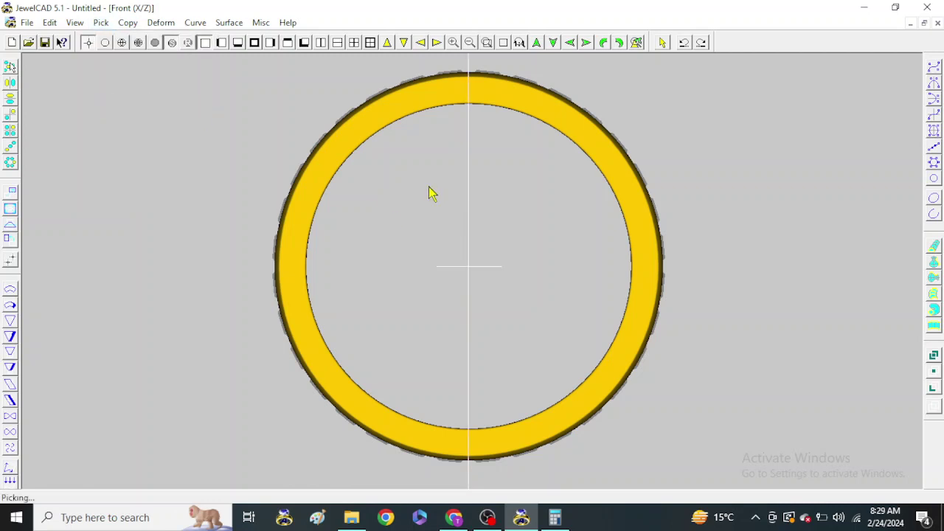
left_click(50, 23)
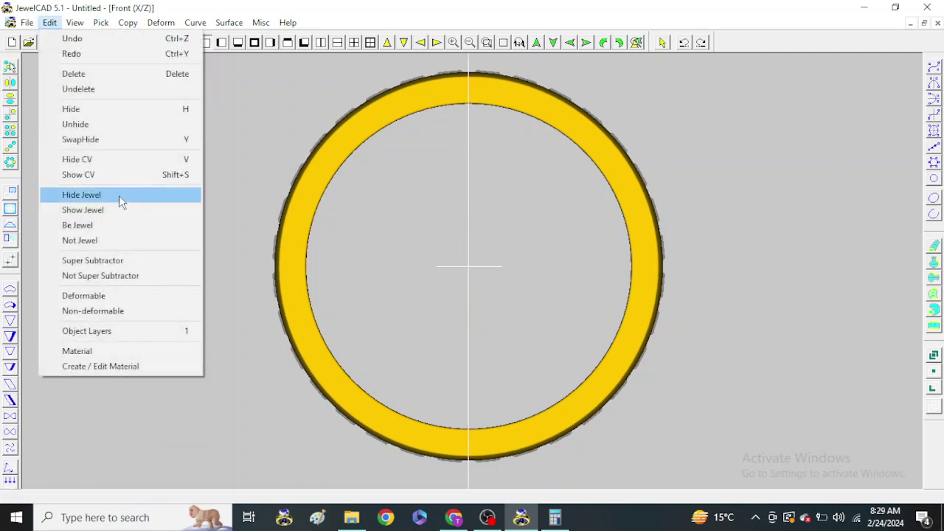
left_click(88, 109)
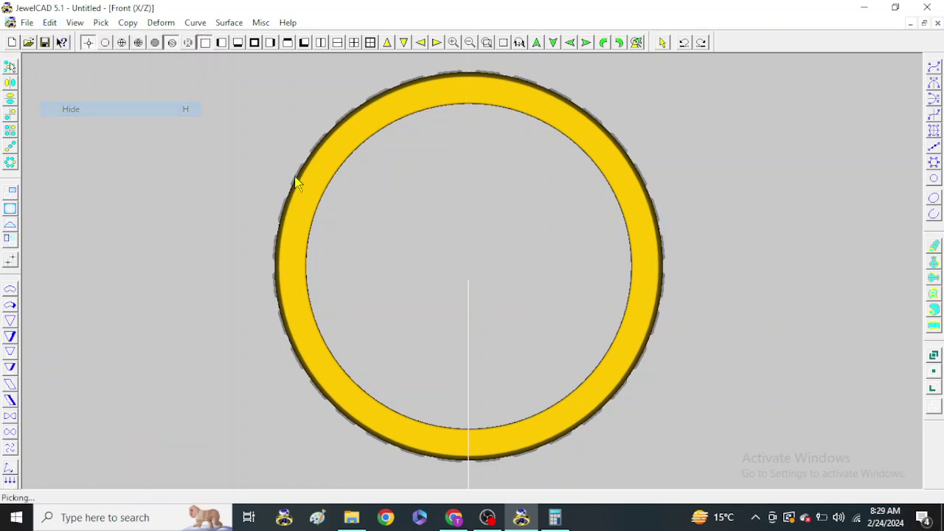
Show the ring in a realistic render from the top, then tilt it into a 3D view
left_click(237, 42)
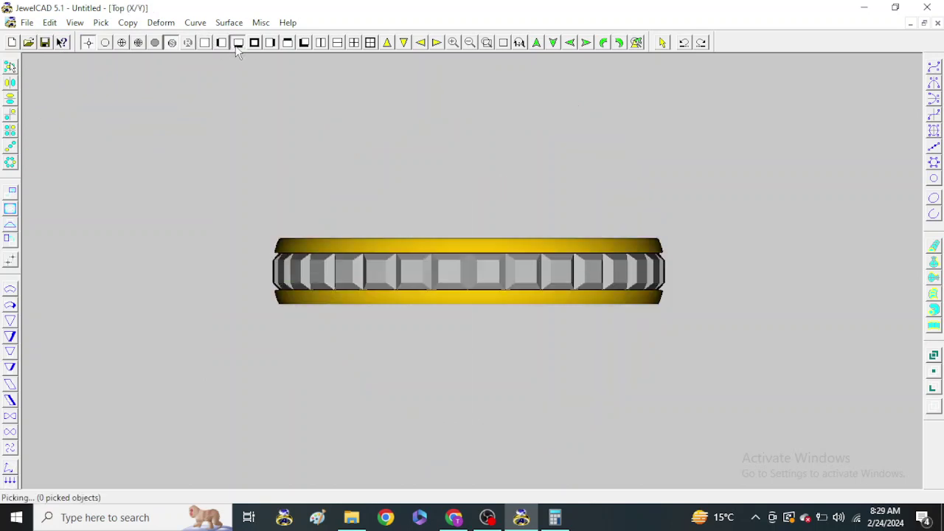
left_click(187, 43)
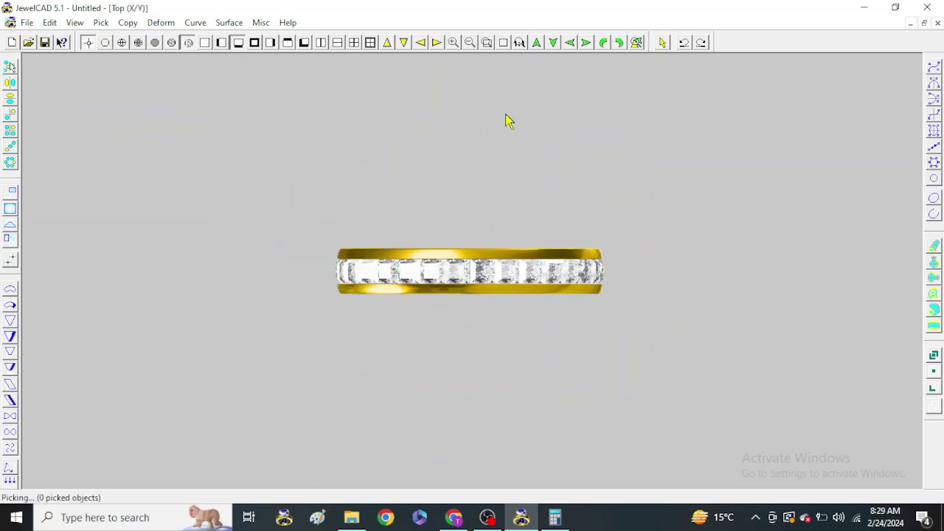
left_click(617, 45)
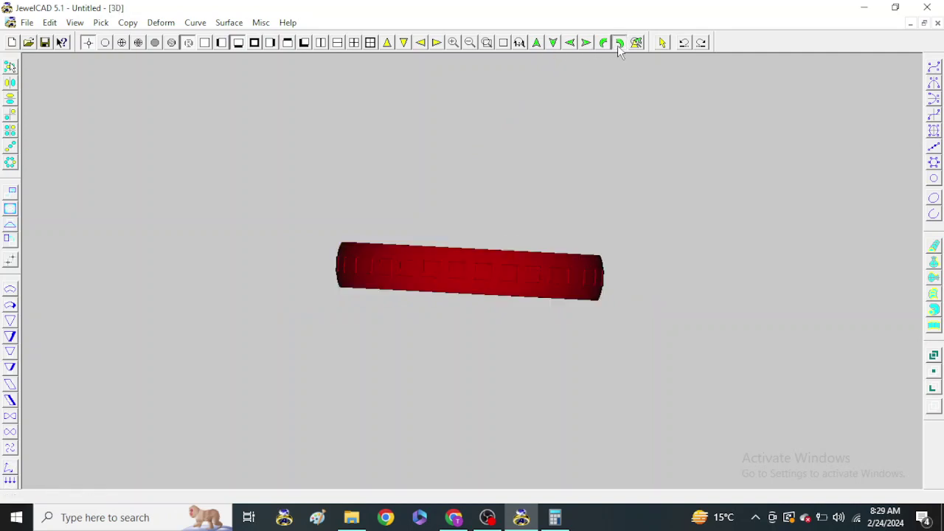
left_click(605, 45)
left_click(604, 44)
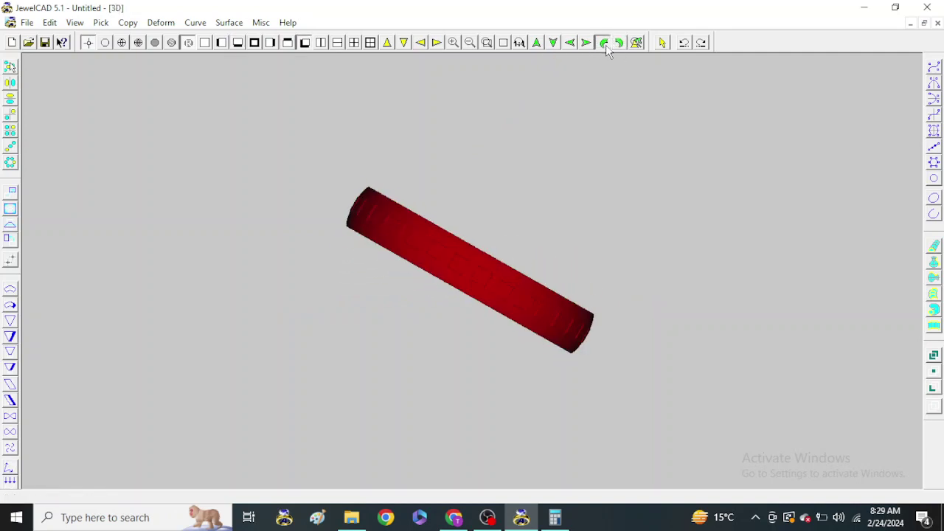
left_click(538, 44)
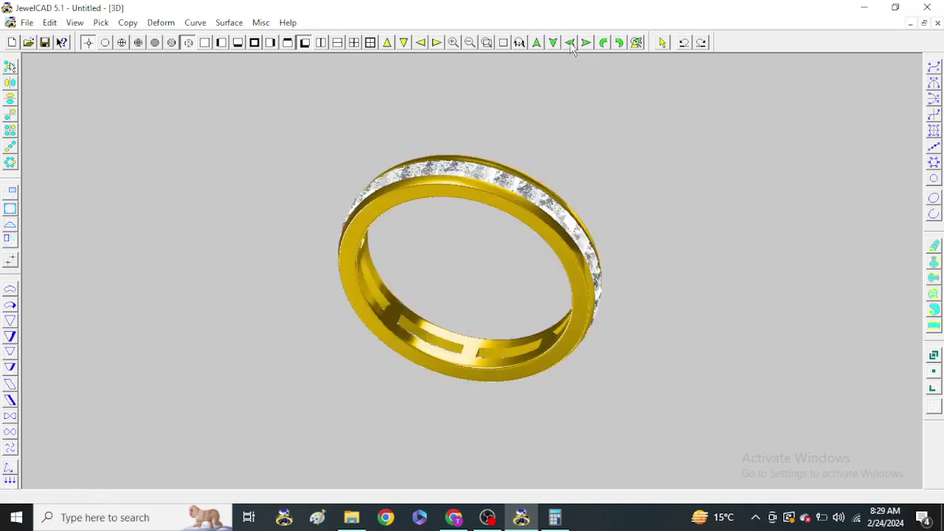
Return to wireframe in the Right (Y/Z) view and box-select both parts of the ring
left_click(570, 44)
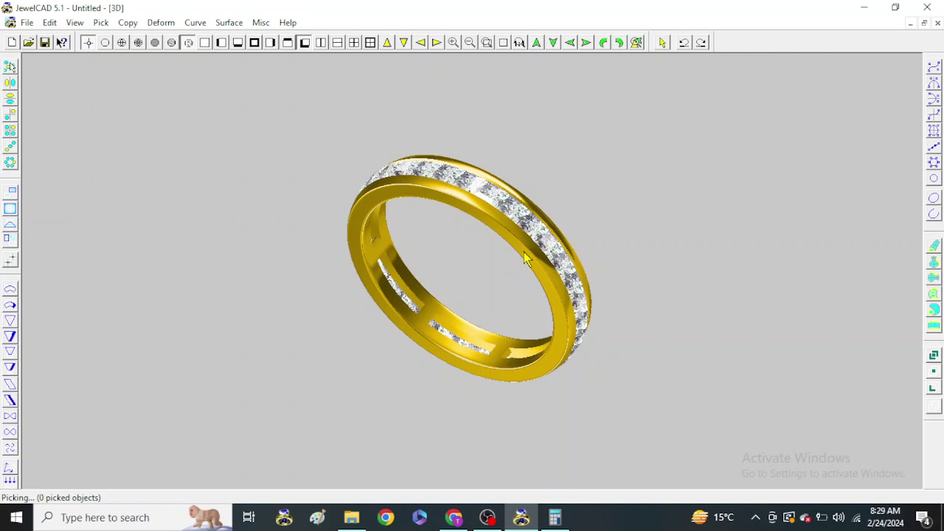
key("Escape")
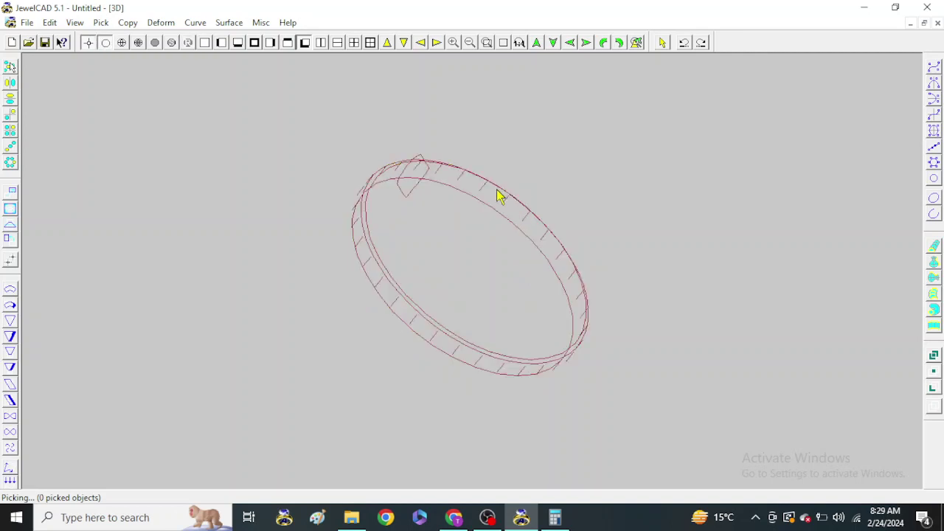
key("F3")
left_click_drag(493, 179, 446, 301)
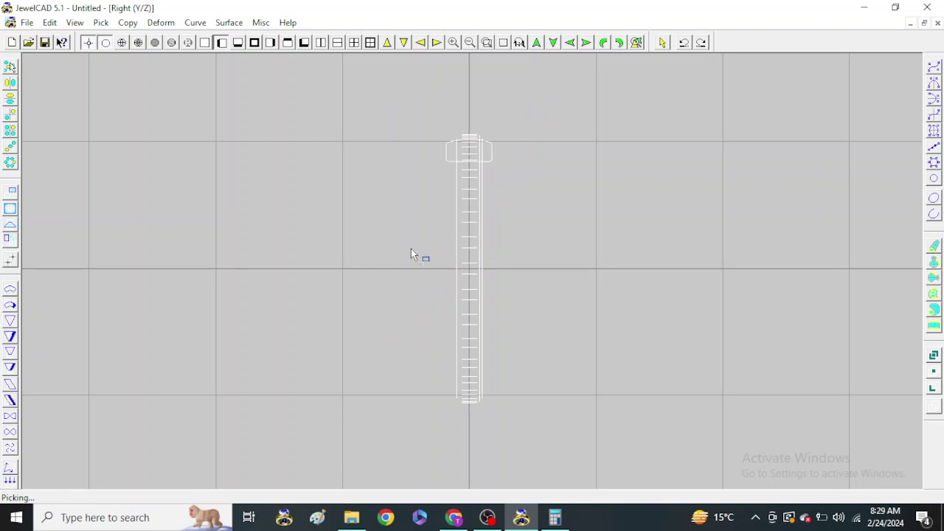
Place a moved copy of the ring to the right of the original and fit both in view
key("m")
left_click_drag(526, 256, 540, 251)
key("Home")
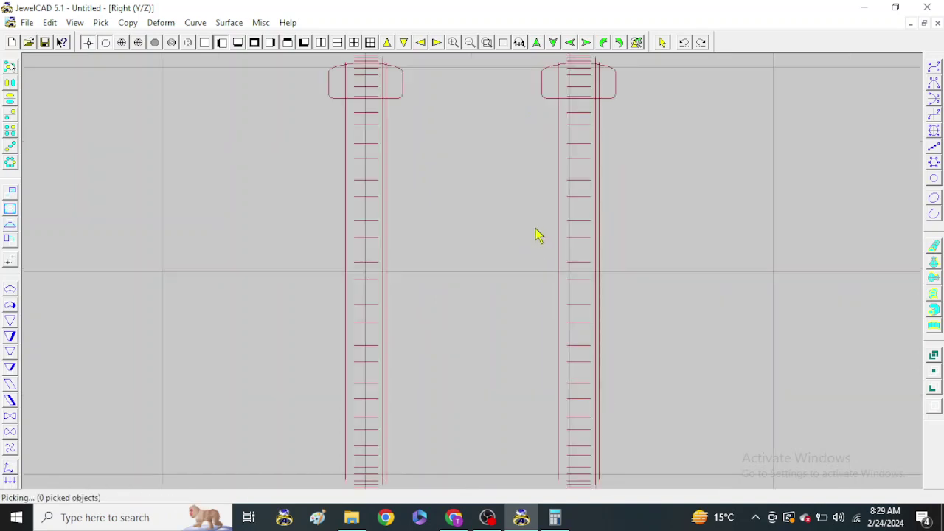
key("F8")
key("Page_Down")
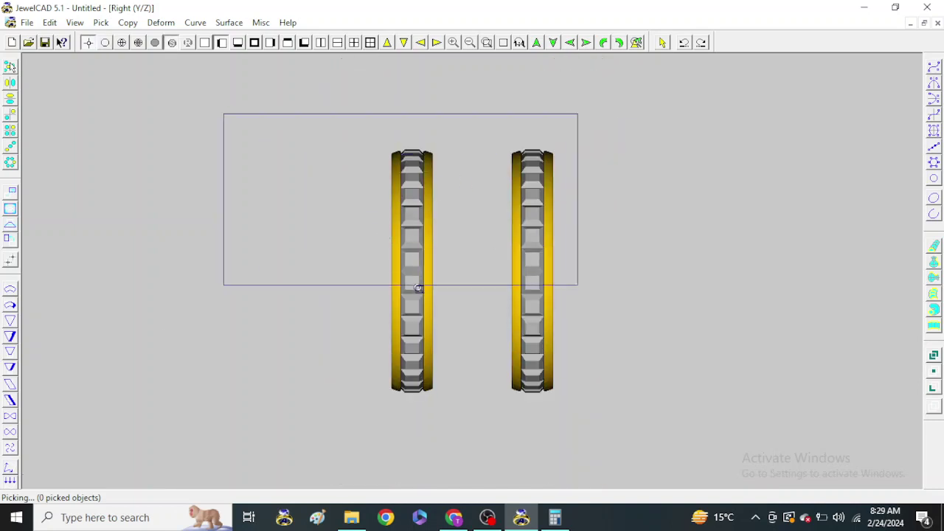
left_click(398, 196)
key("F5")
Hide the left ring's stone column and shade the view to reveal its channel bars
left_click(546, 167)
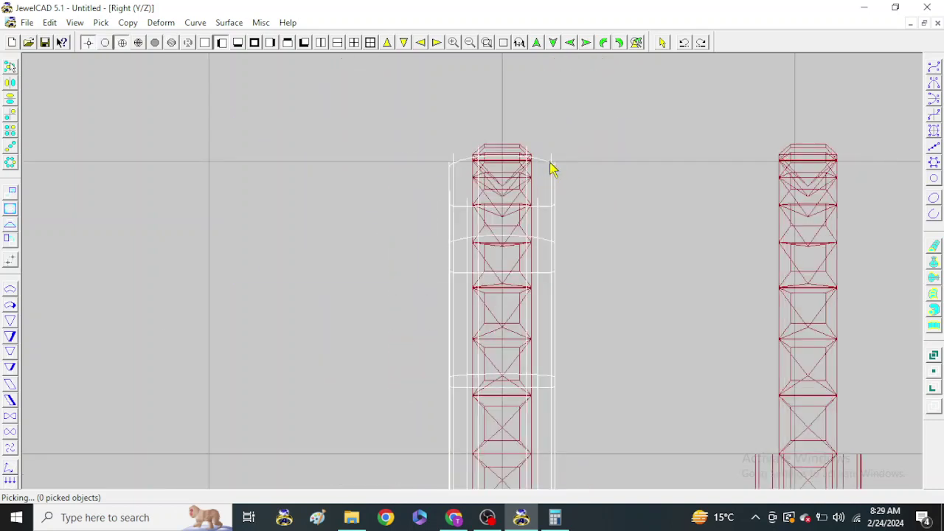
left_click(516, 152)
left_click(515, 150)
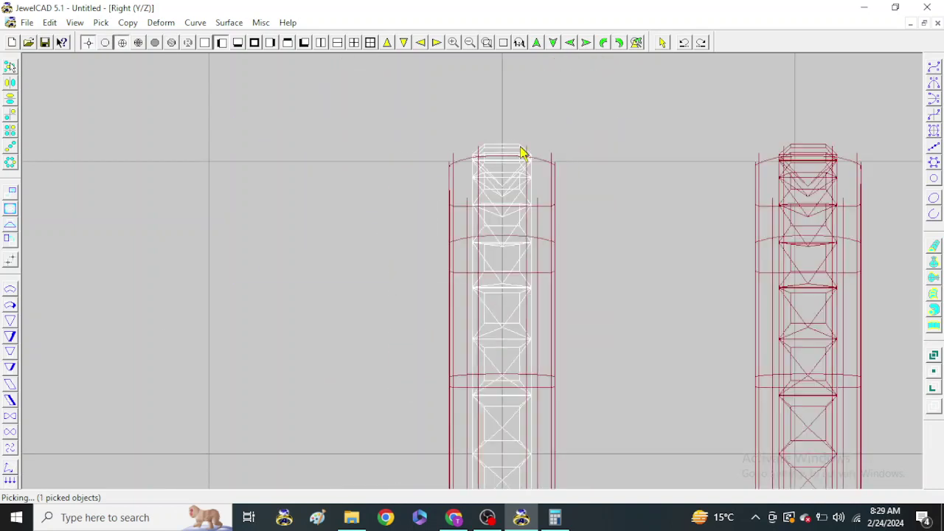
left_click(50, 22)
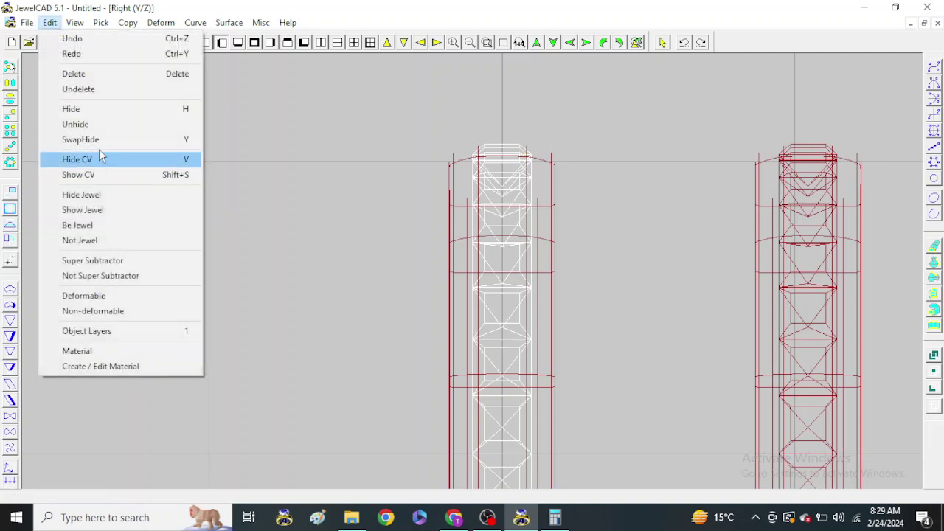
left_click(97, 111)
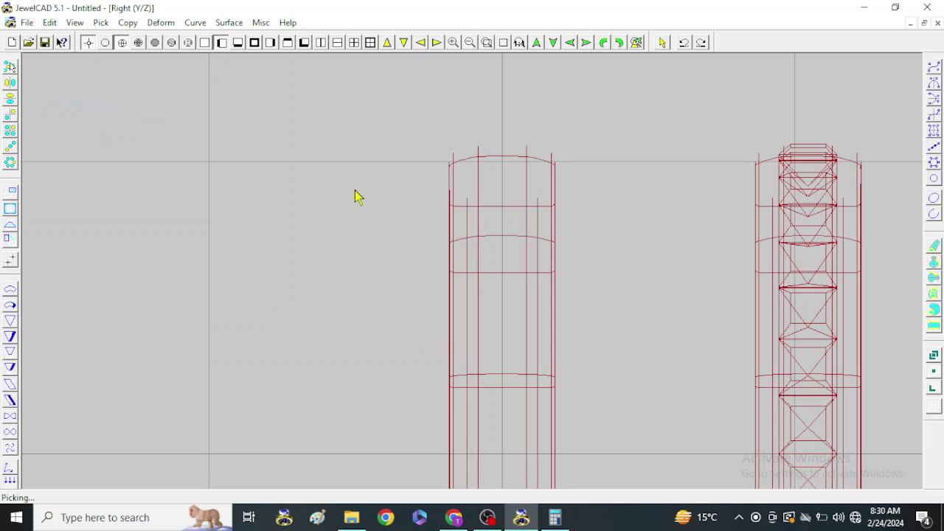
left_click(521, 193)
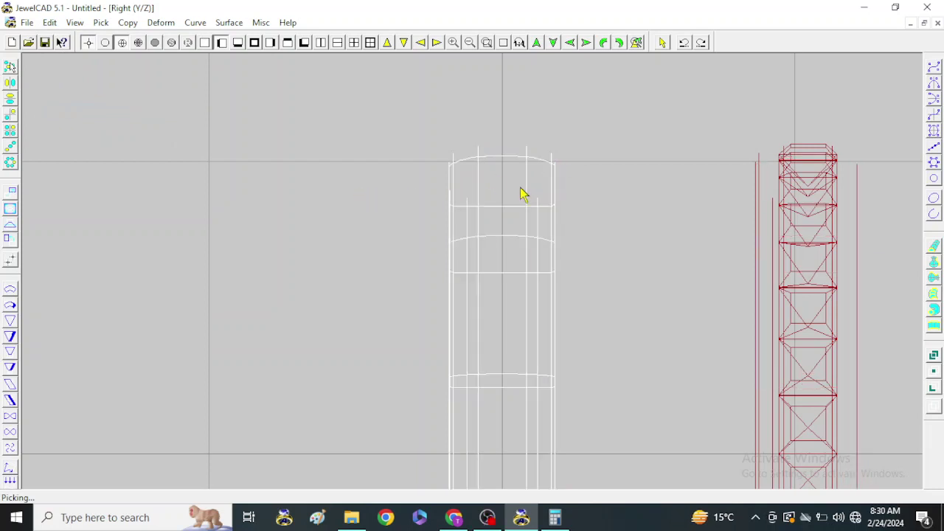
left_click(170, 43)
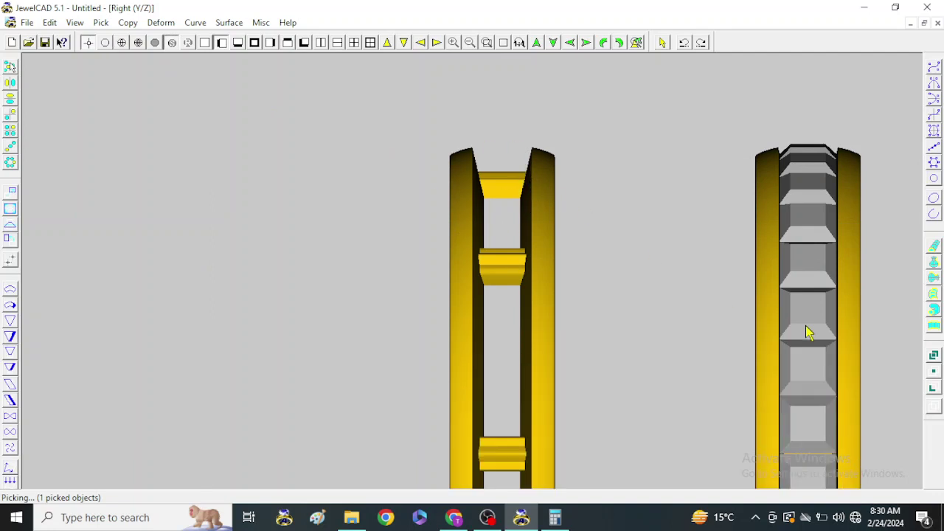
Restore the three wide crossbars on the left band in wireframe, then view from the front
left_click(596, 185)
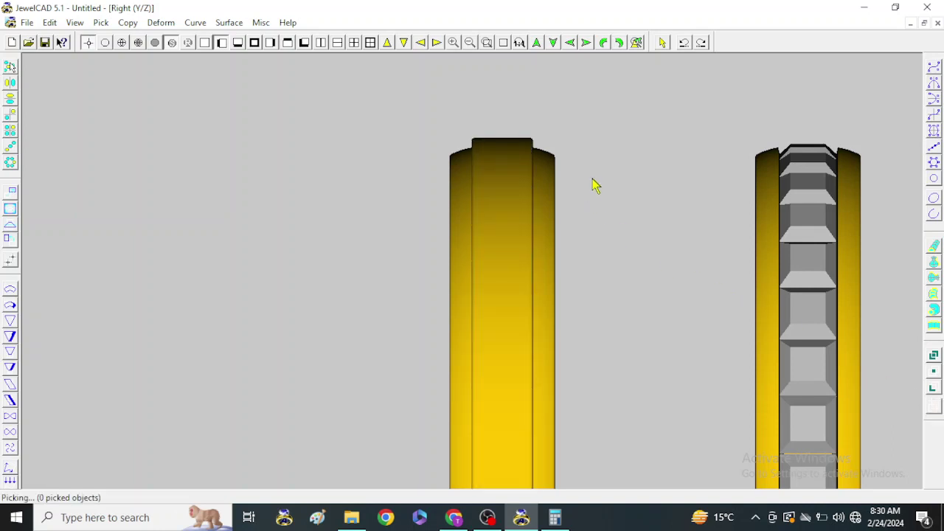
key("F5")
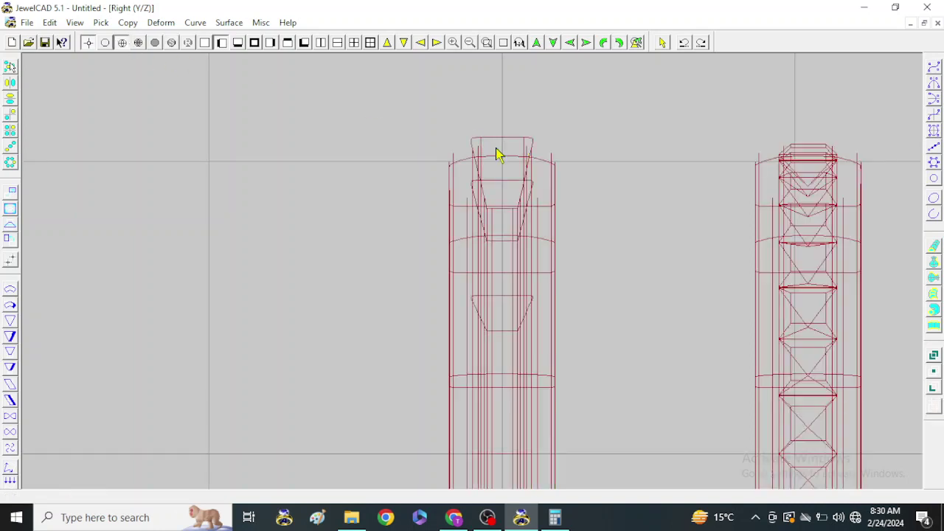
left_click(533, 143)
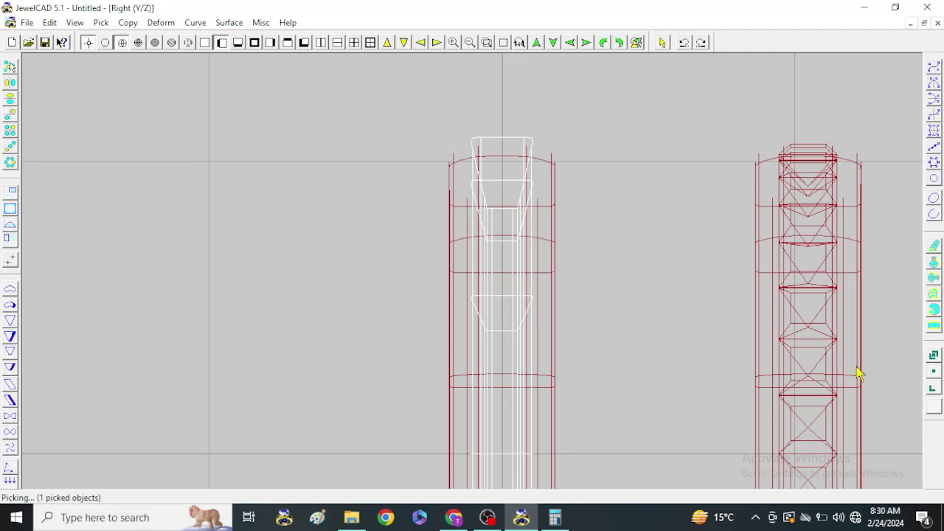
left_click(936, 415)
left_click(523, 143)
left_click(524, 146)
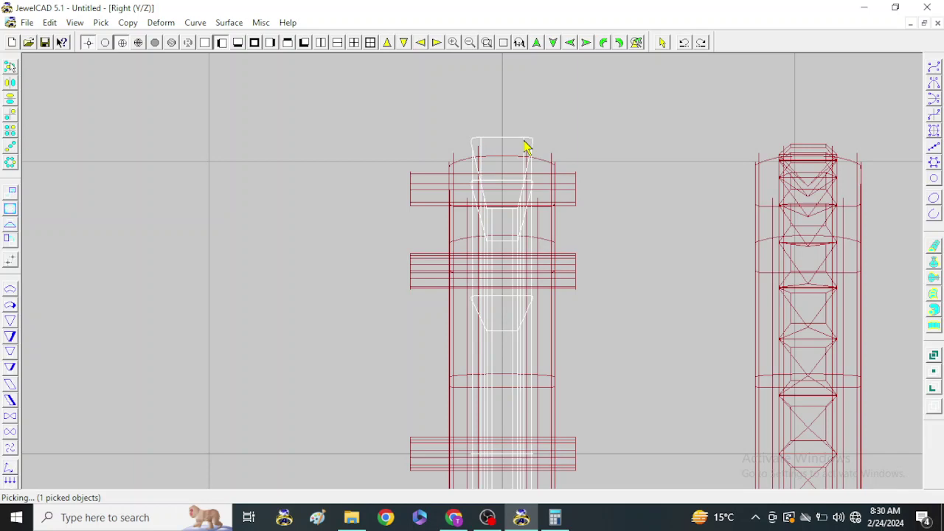
scroll(491, 177, "down", 1)
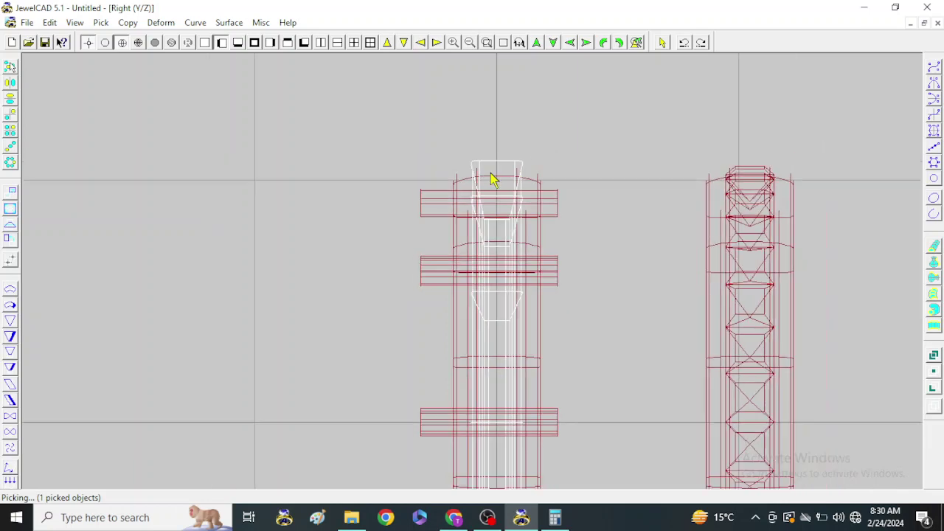
scroll(492, 177, "down", 1)
left_click(206, 43)
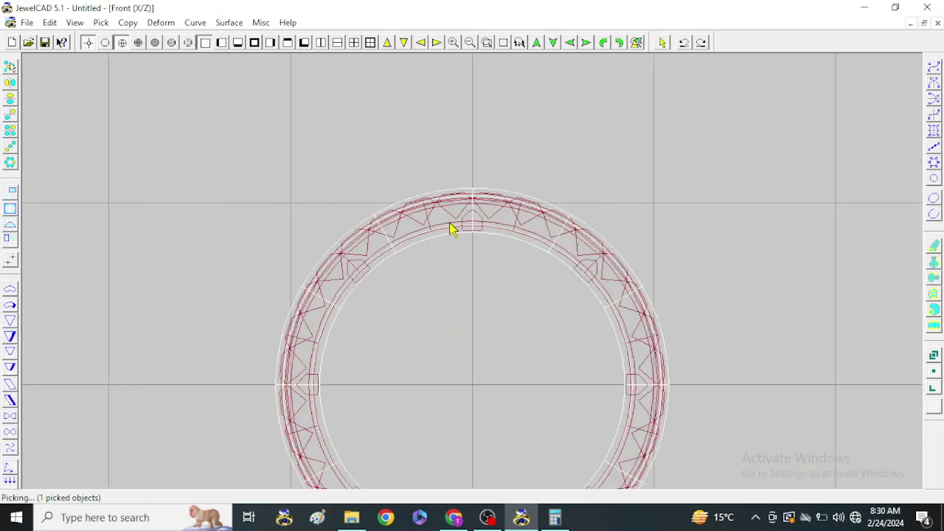
Show the inner piece's control points, fit the ring to the view, and switch to CV picking
left_click(49, 22)
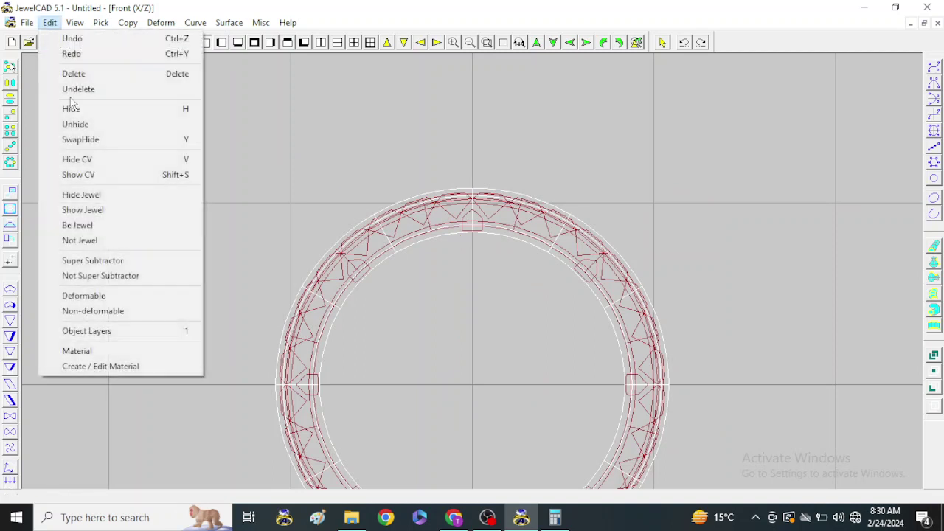
left_click(101, 179)
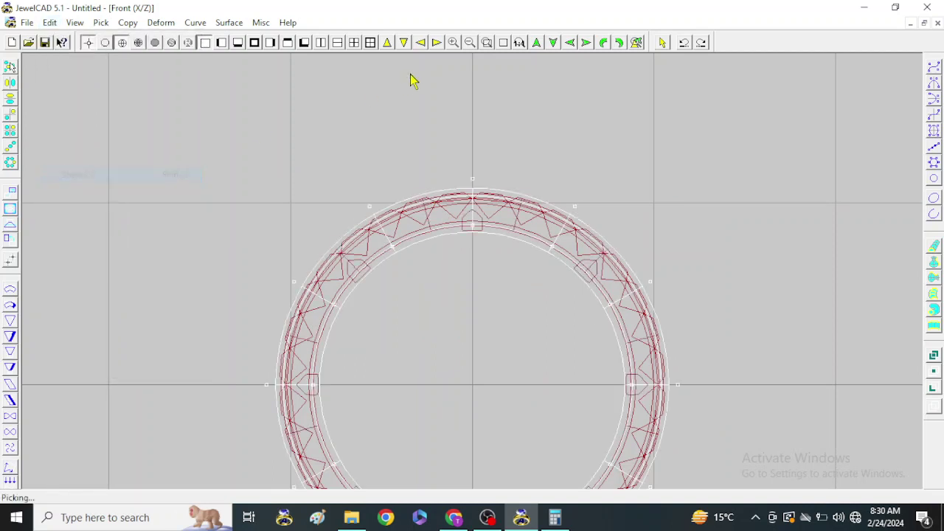
left_click(502, 42)
left_click(821, 112)
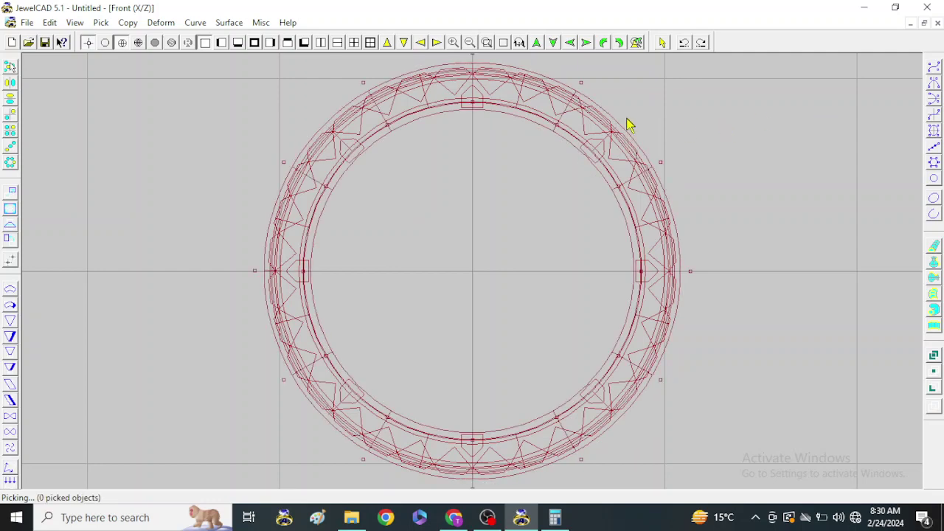
left_click(101, 22)
left_click(141, 53)
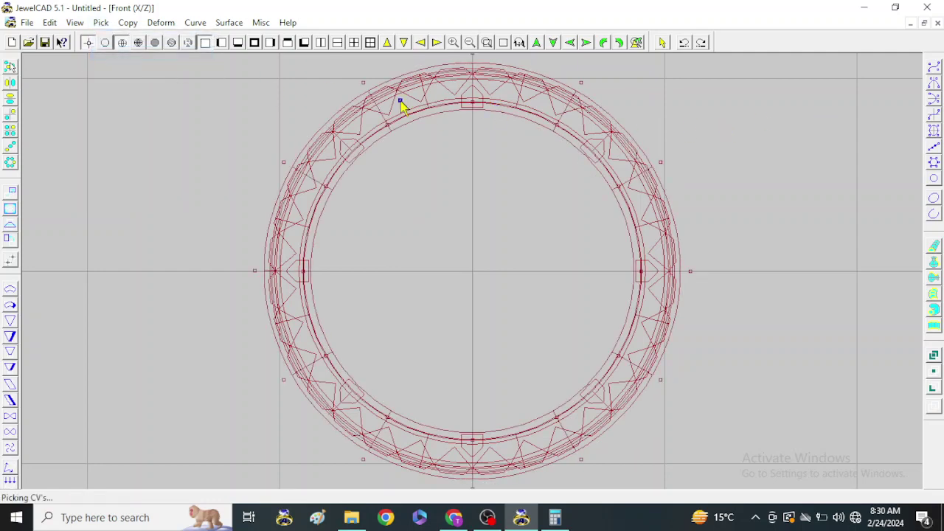
Box-select the control points around the whole ring
left_click_drag(531, 107, 577, 155)
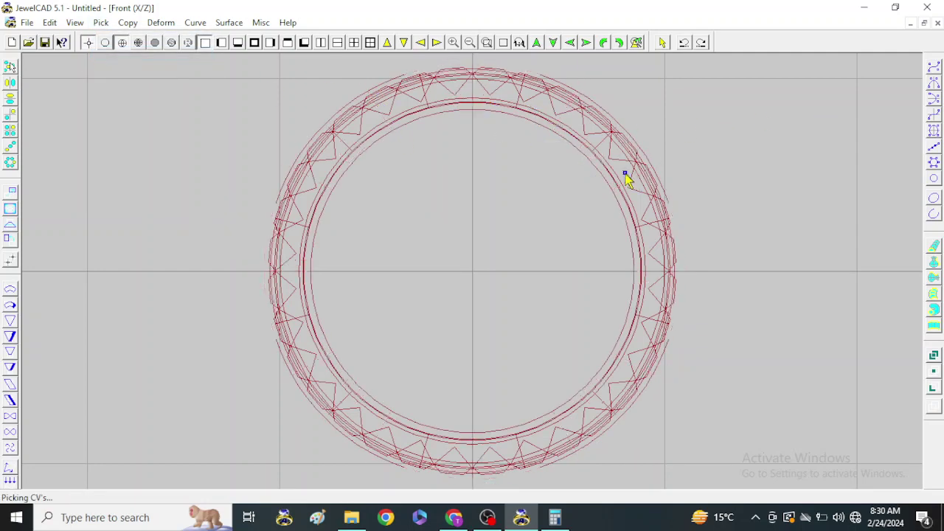
left_click_drag(634, 174, 599, 214)
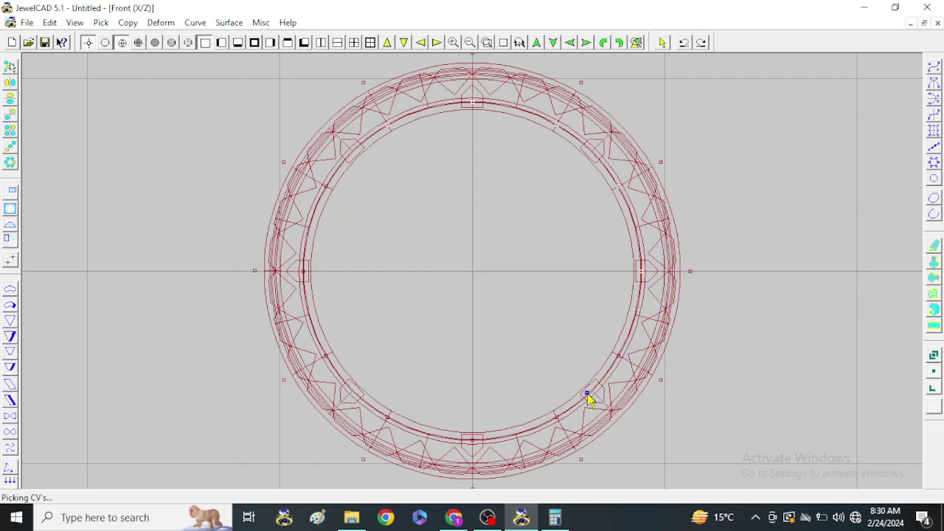
left_click(500, 421)
left_click_drag(500, 417, 451, 459)
left_click_drag(401, 401, 375, 432)
left_click_drag(340, 323, 311, 389)
left_click_drag(334, 237, 292, 316)
In Right view, scale the picked inner-cutter control points wider
left_click(222, 42)
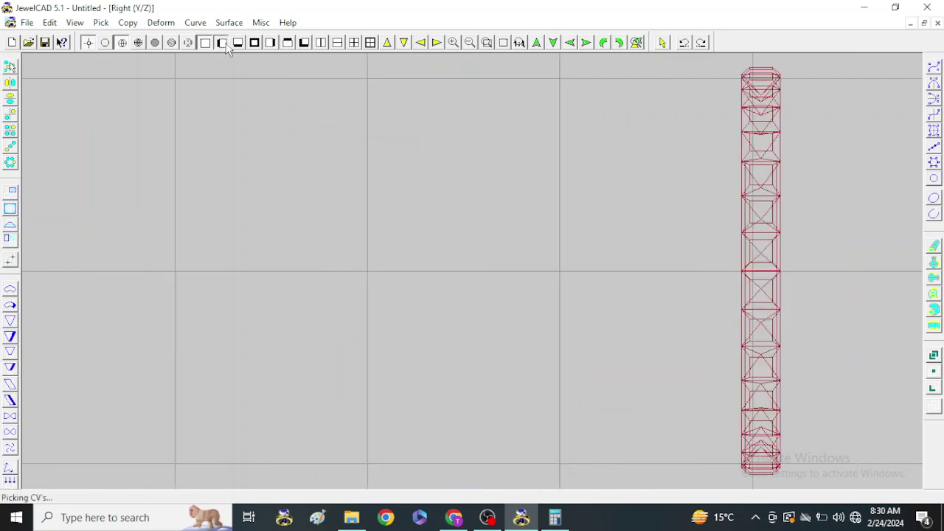
left_click(12, 209)
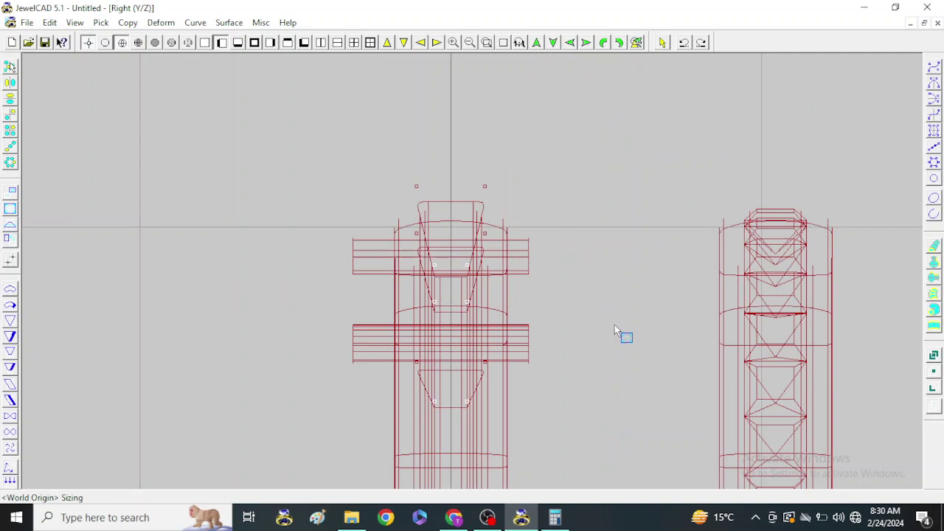
mouse_move(614, 325)
left_mouse_down()
mouse_move(550, 253)
mouse_move(731, 299)
left_mouse_up()
key("Page_Up")
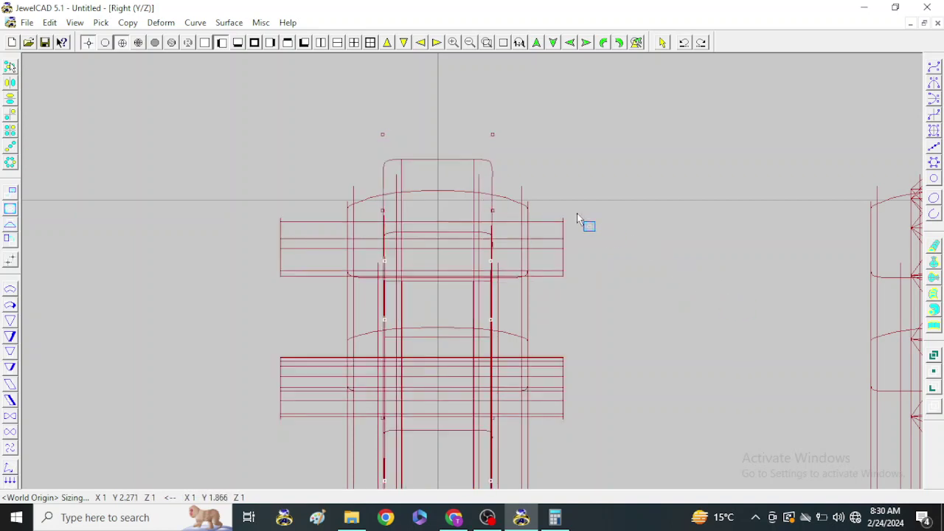
Pick the widened inner cutter and hide its control points
left_click(662, 42)
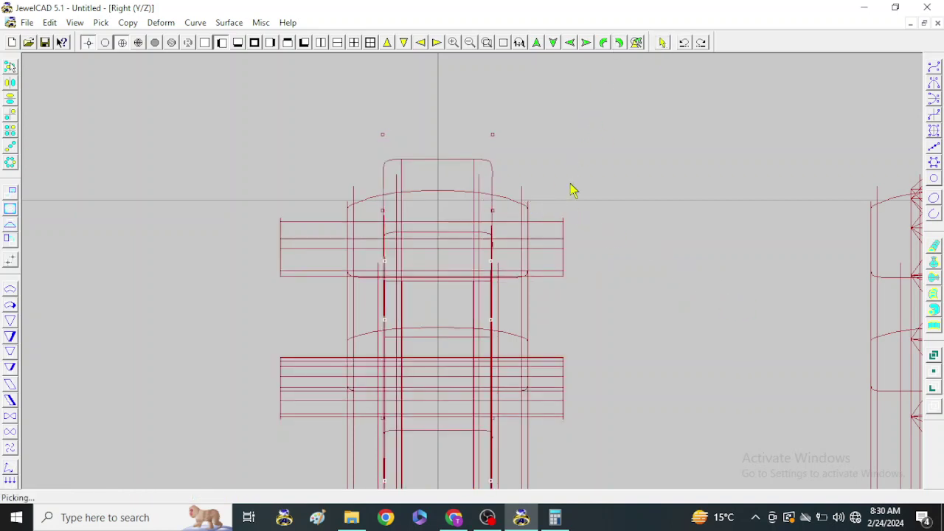
scroll(485, 228, "down", 1)
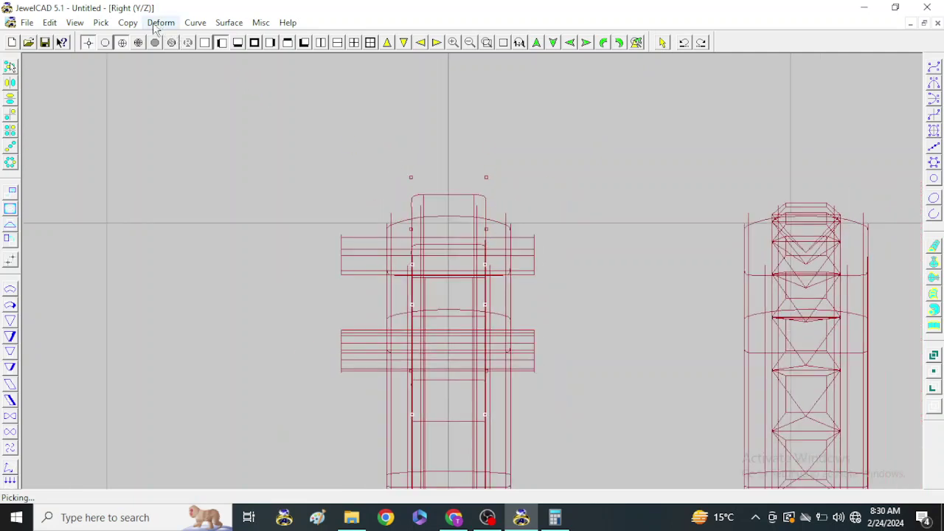
left_click(101, 22)
left_click(125, 54)
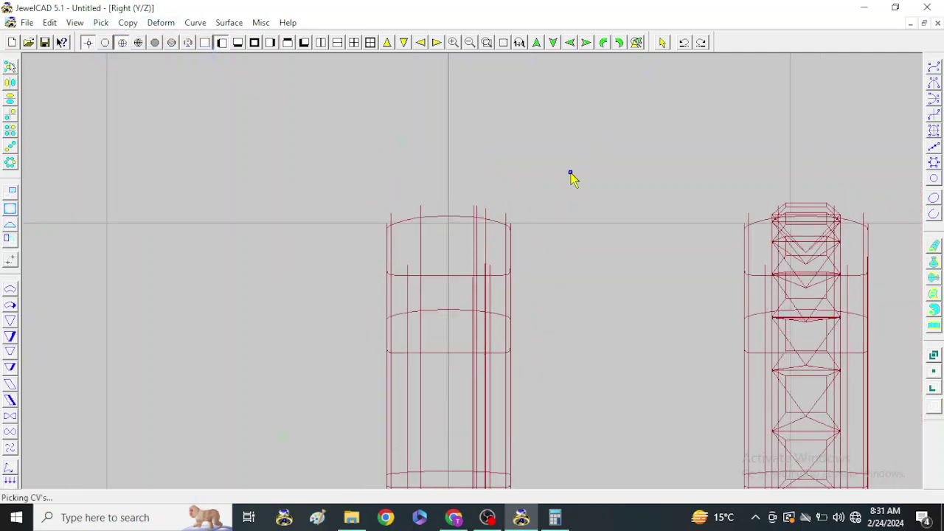
left_click(661, 46)
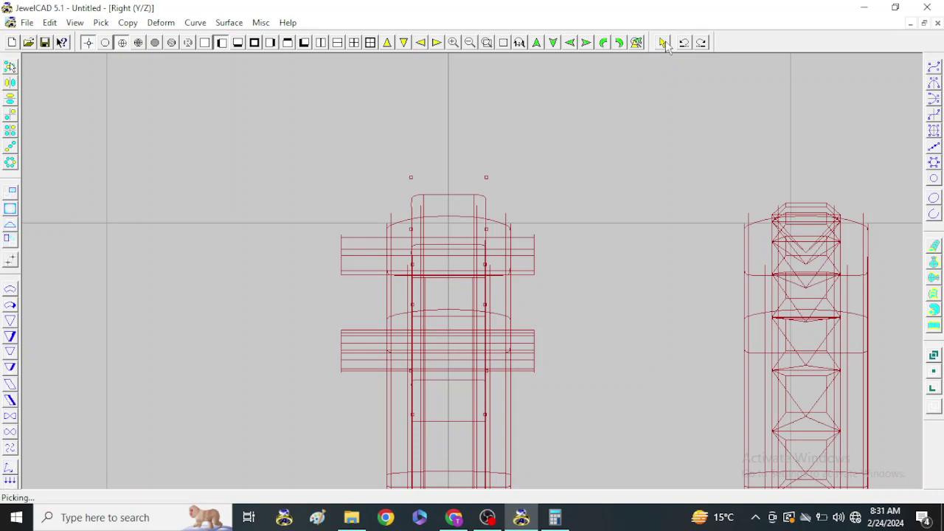
left_click(484, 194)
left_click(59, 26)
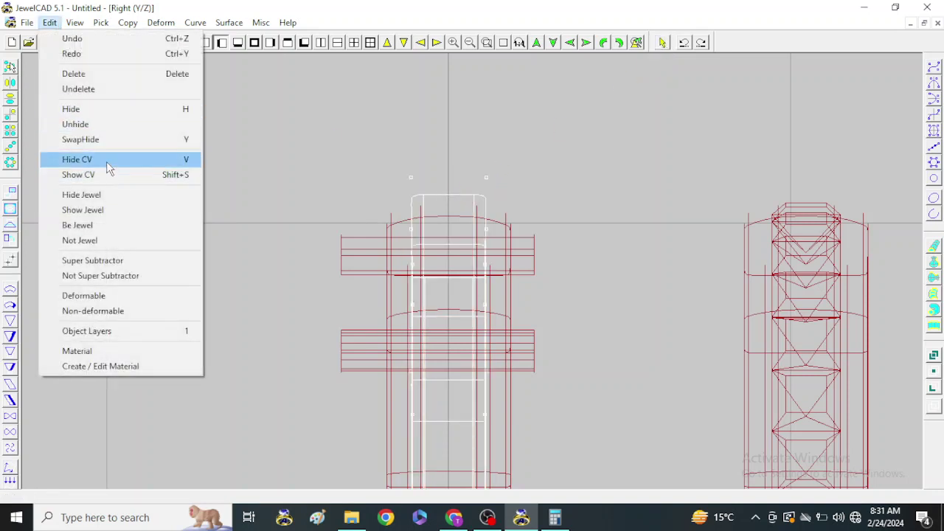
left_click(107, 159)
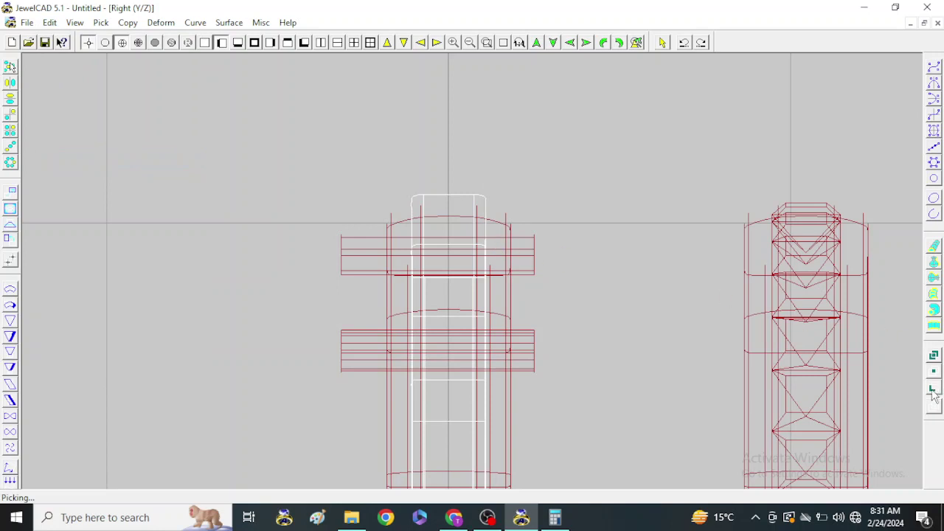
Subtract the inner cutter from the left band and render both rings shaded
left_click(933, 392)
left_click(509, 226)
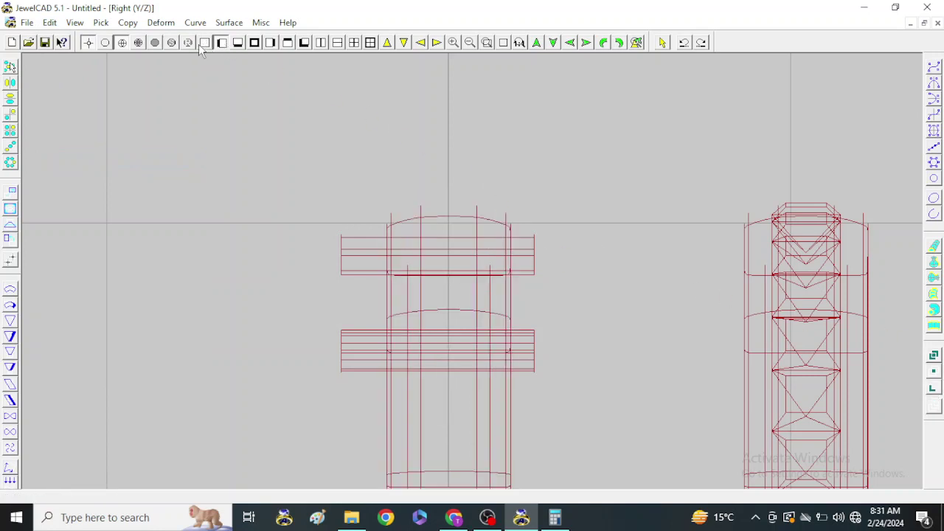
left_click(171, 43)
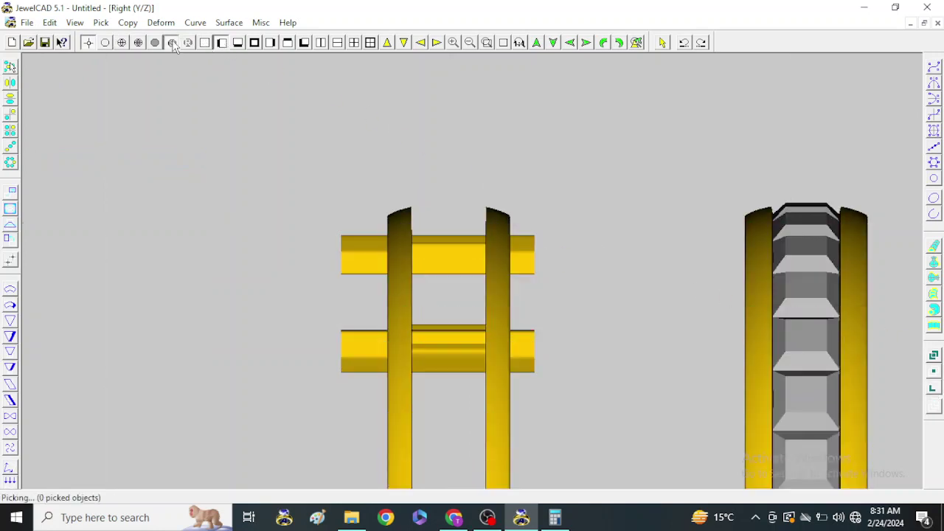
Narrow the left band's crossbars to sit between its two rails
left_click(121, 42)
left_click(532, 243)
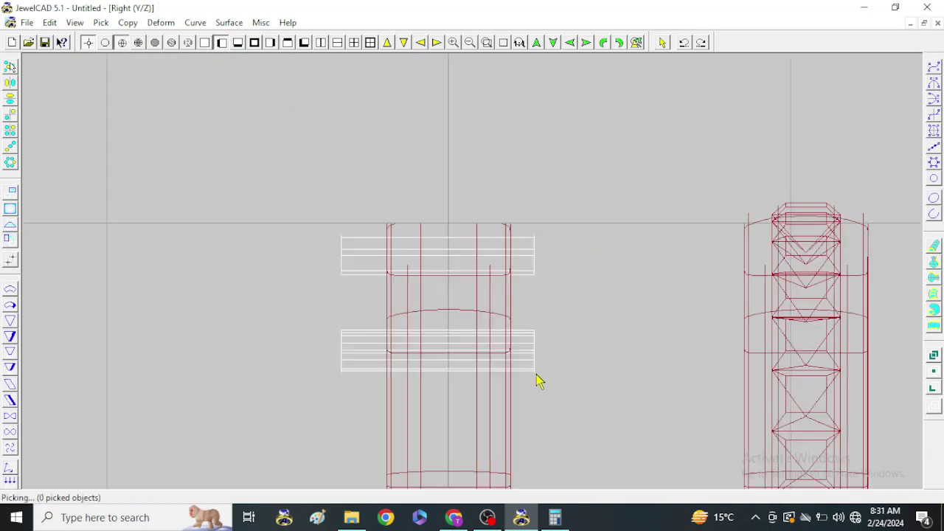
left_click(10, 222)
left_click_drag(721, 251, 629, 239)
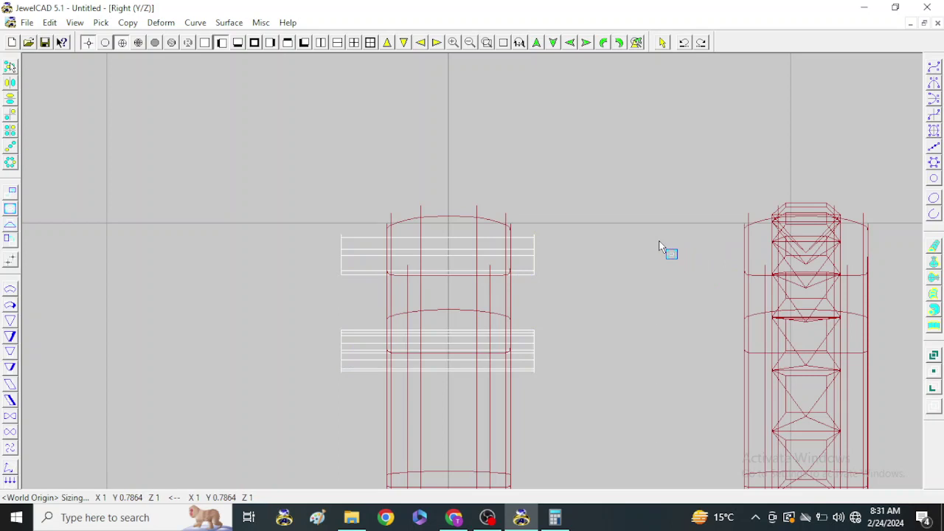
left_click(618, 231)
left_click(9, 208)
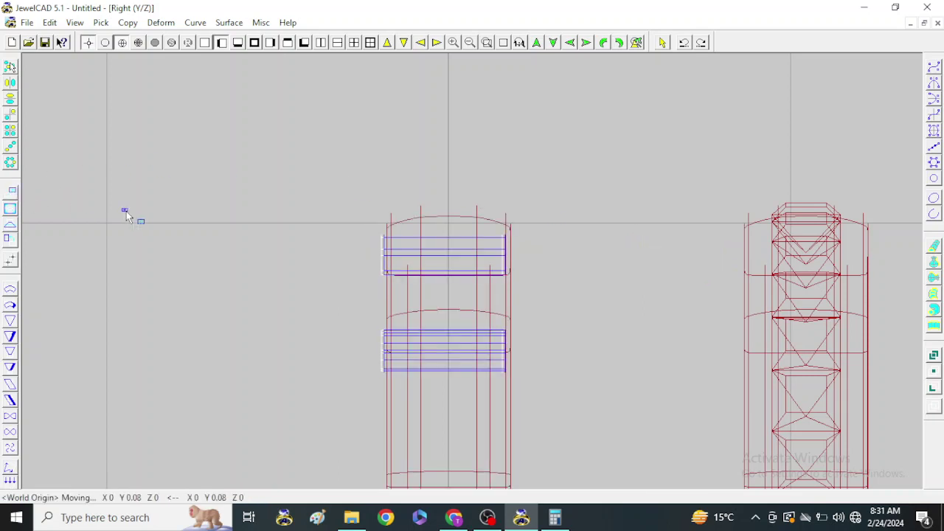
left_click(129, 213)
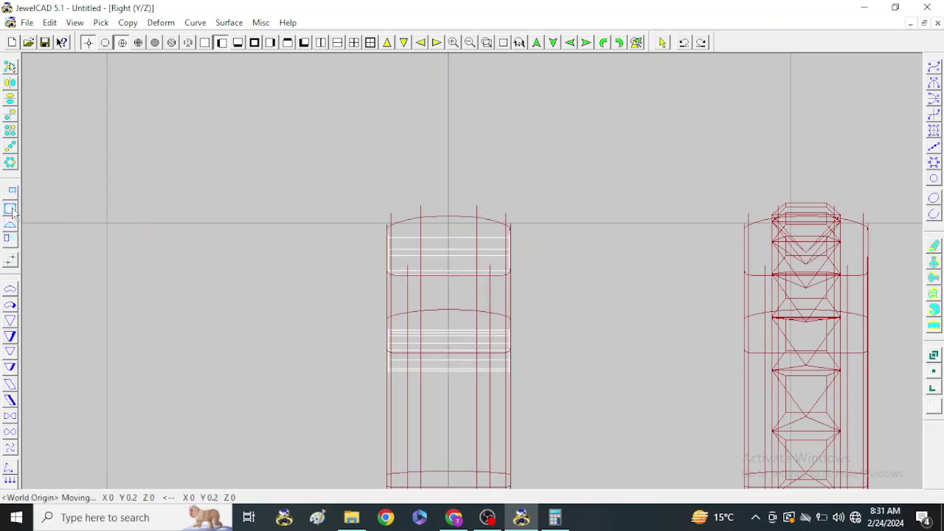
left_click(11, 209)
left_click_drag(711, 270, 682, 234)
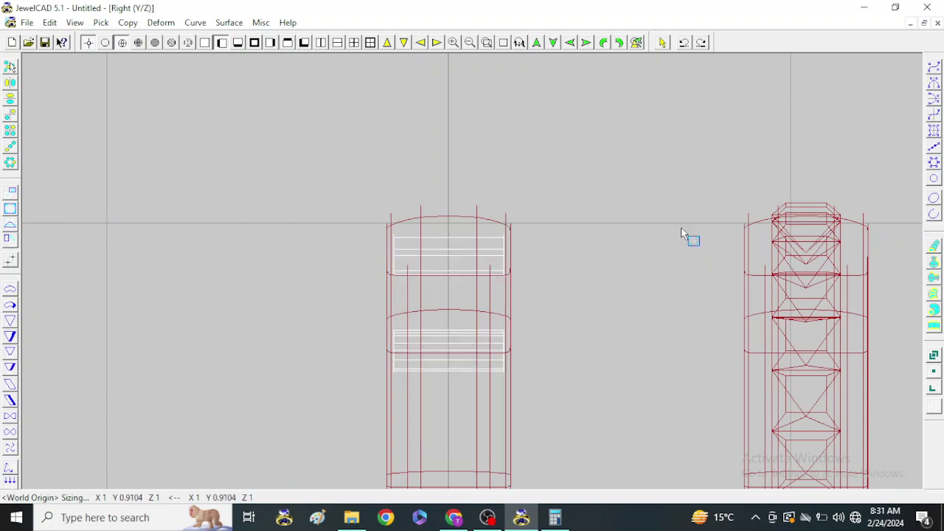
Deselect the crossbars and show both rings shaded in a 3D view
left_click(662, 44)
left_click(549, 179)
scroll(539, 175, "down", 1)
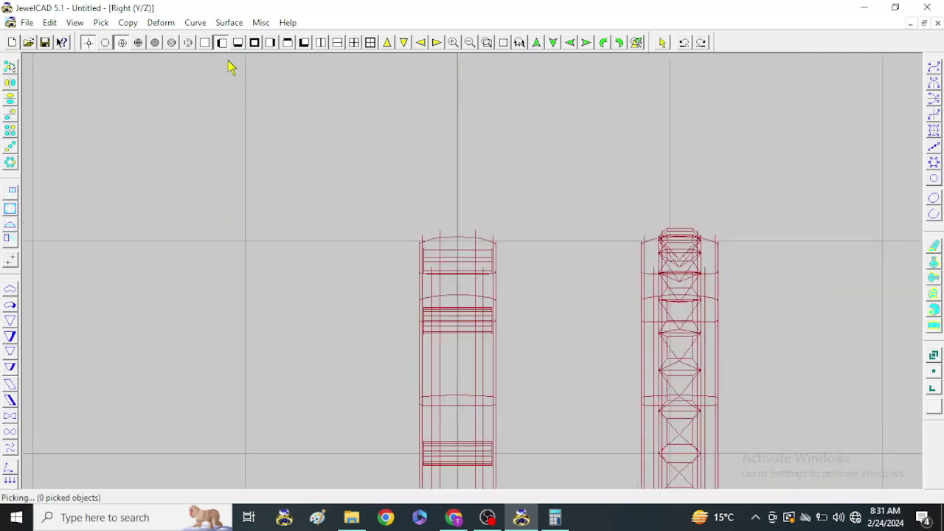
left_click(172, 43)
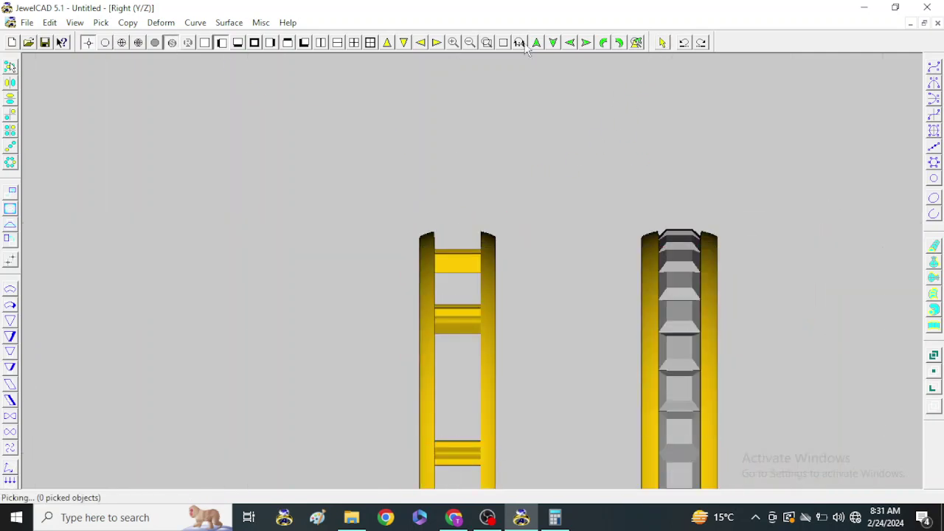
left_click(588, 43)
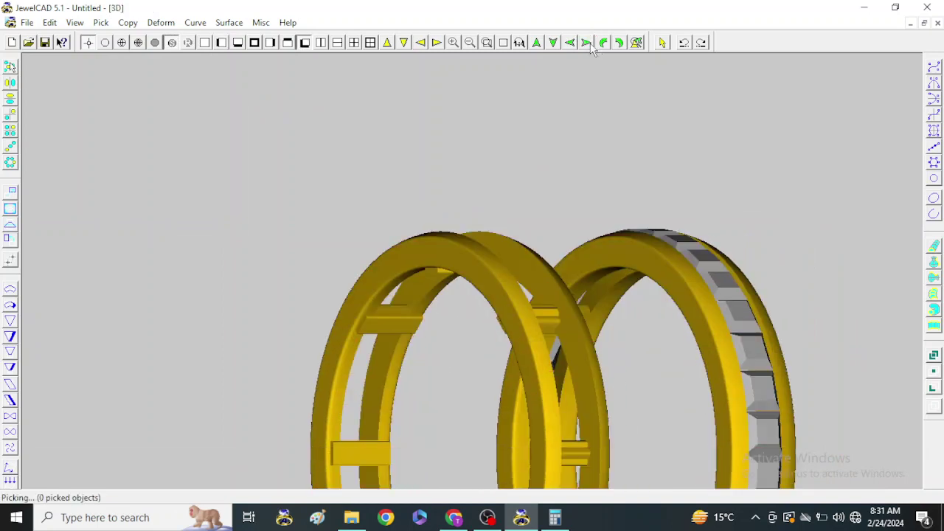
Pick the open band's crossbars in wireframe from the side view
left_click(208, 45)
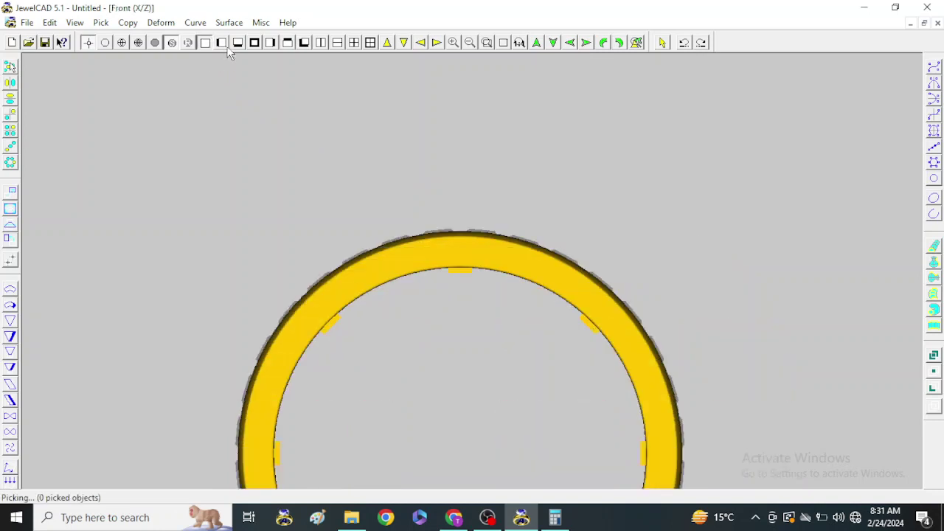
left_click(375, 140)
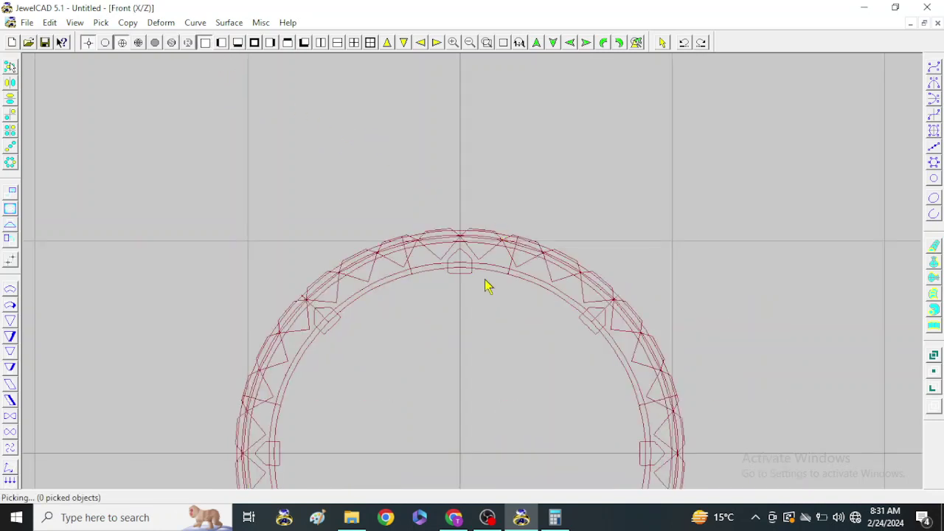
left_click(470, 253)
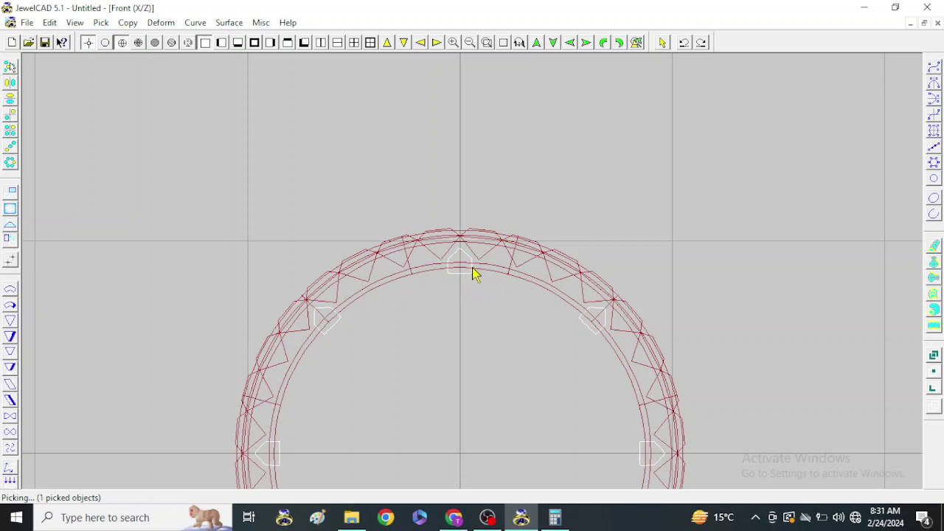
left_click(222, 42)
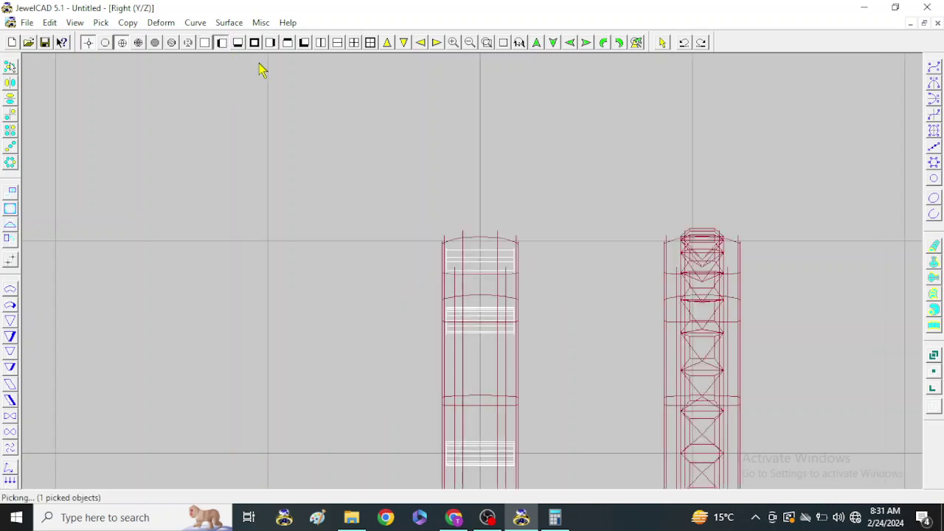
left_click(514, 249)
left_click(497, 245)
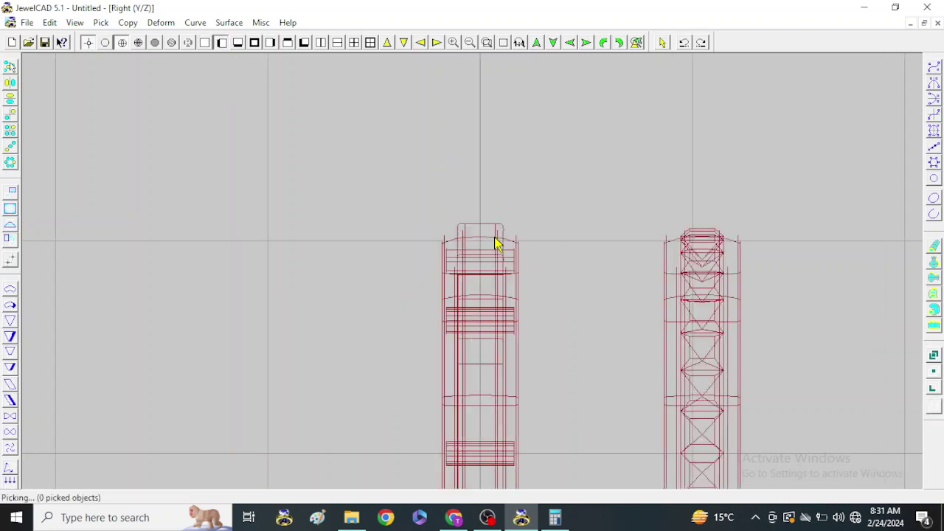
left_click(512, 252)
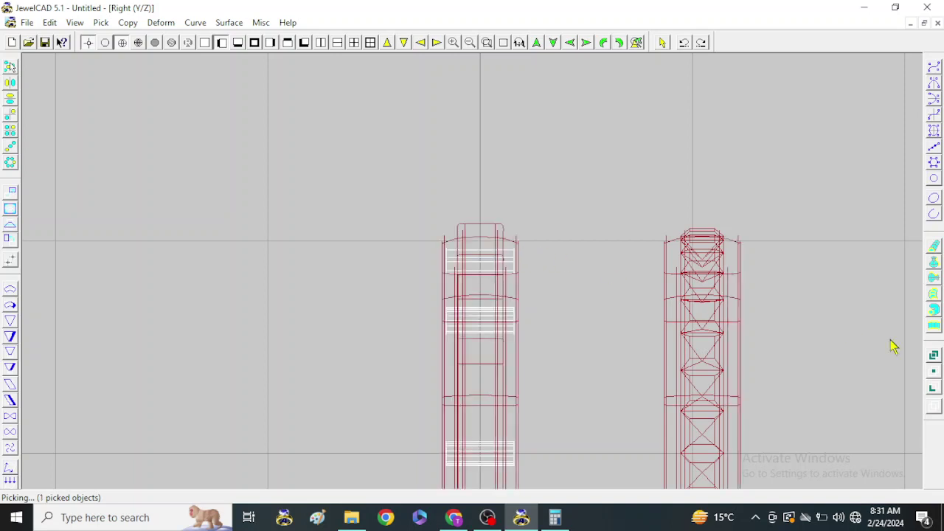
Subtract the inner vertical piece from the crossbars and show the result shaded
left_click(933, 387)
left_click(490, 231)
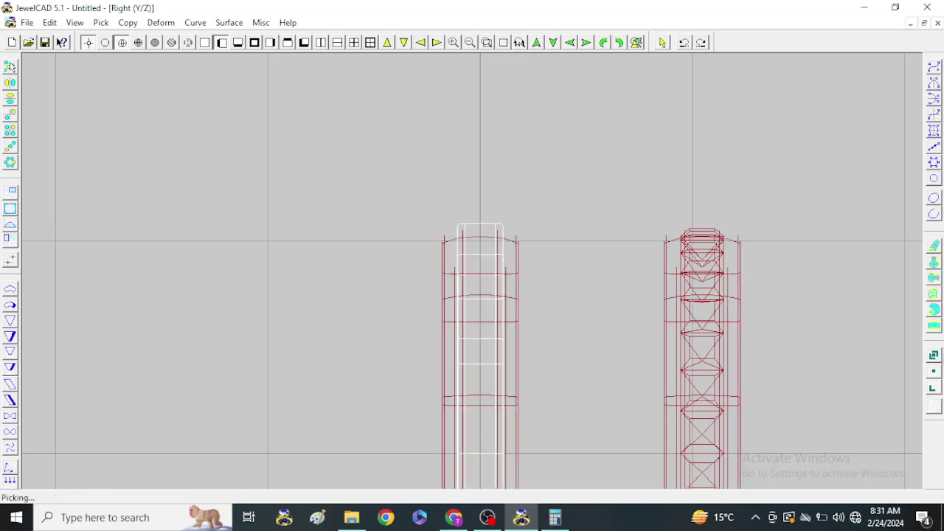
left_click(933, 391)
left_click(518, 248)
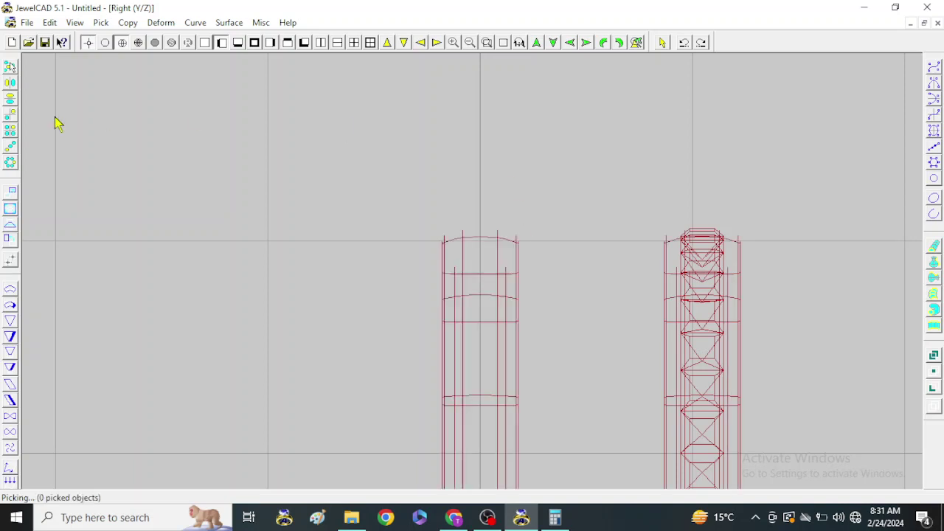
left_click(170, 43)
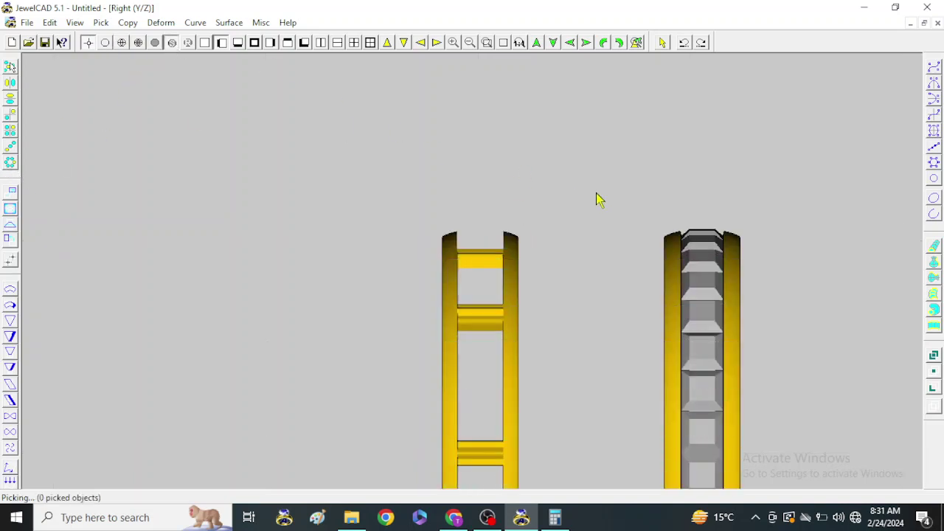
left_click(586, 43)
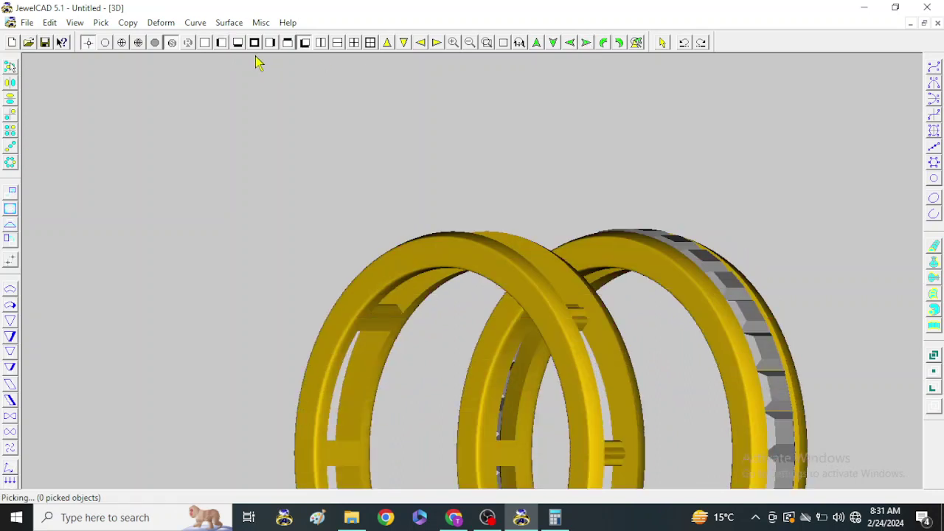
left_click(220, 43)
left_click_drag(477, 195, 485, 299)
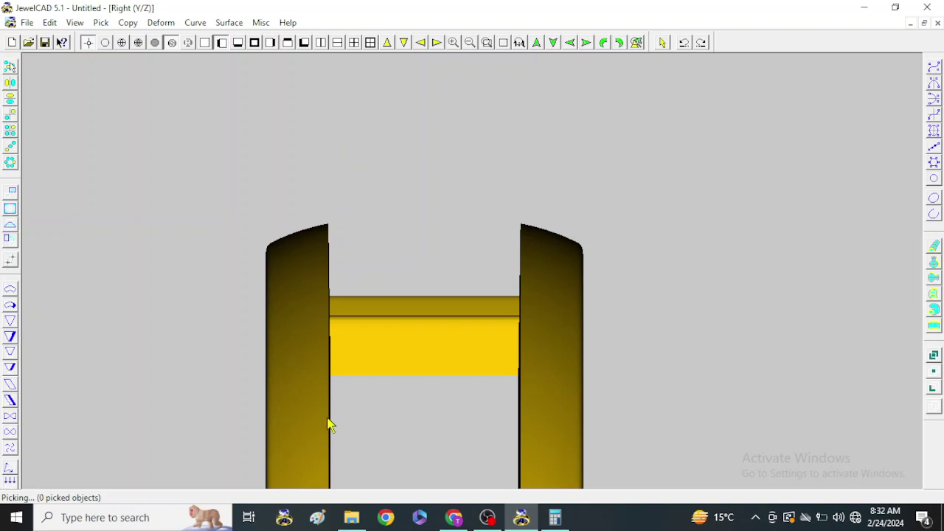
scroll(350, 376, "down", 1)
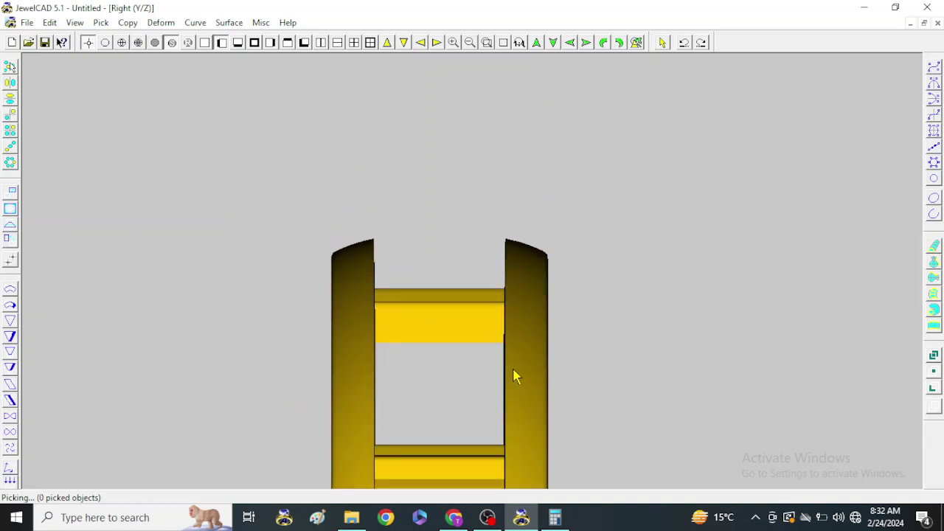
right_click_drag(507, 358, 639, 351)
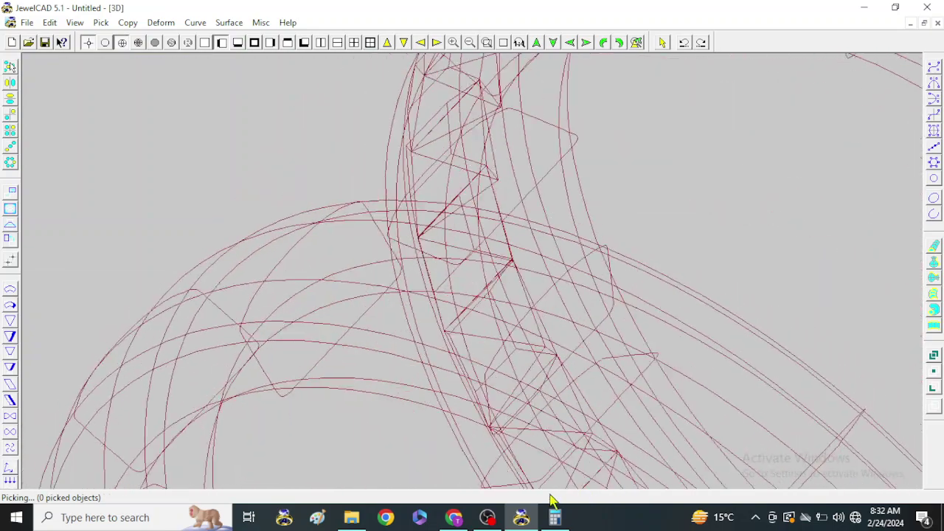
scroll(592, 384, "up", 2)
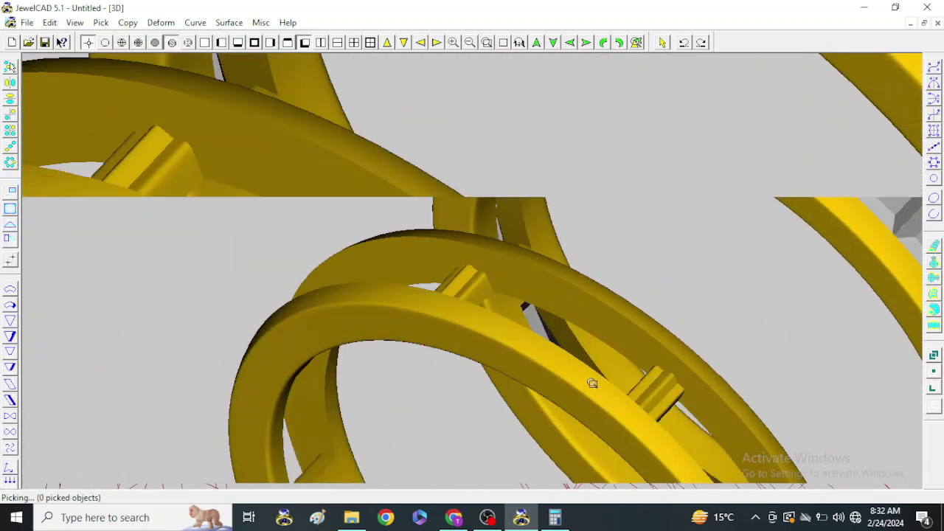
scroll(404, 212, "up", 2)
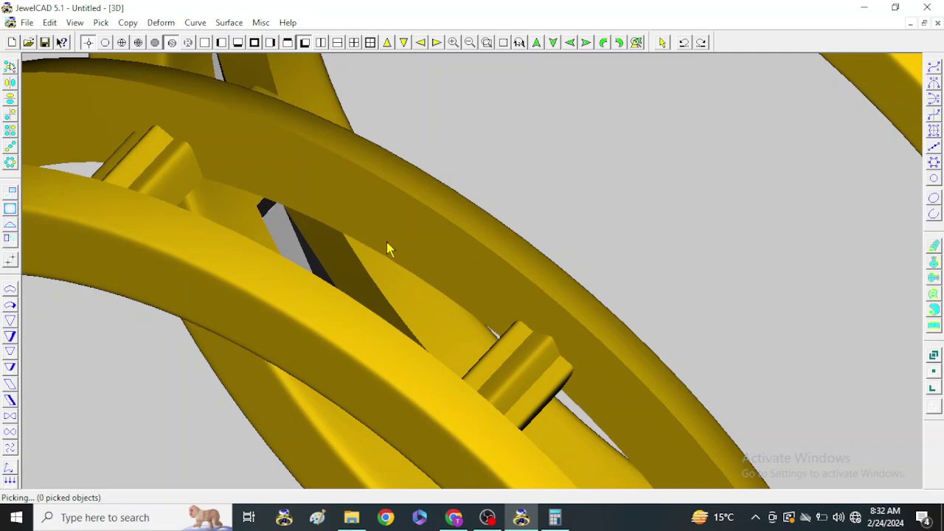
scroll(450, 225, "down", 2)
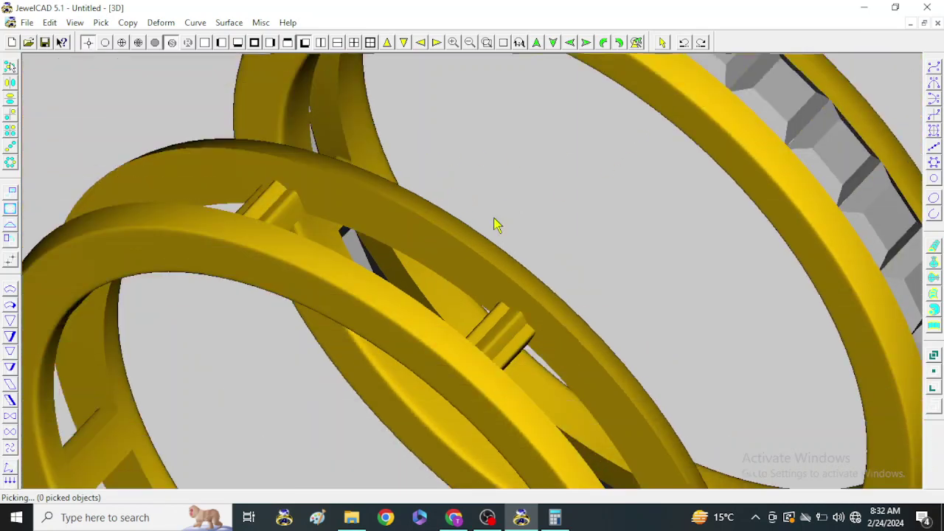
scroll(561, 177, "down", 1)
Delete the channel eternity band, leaving only the open ring in front view
key("F7")
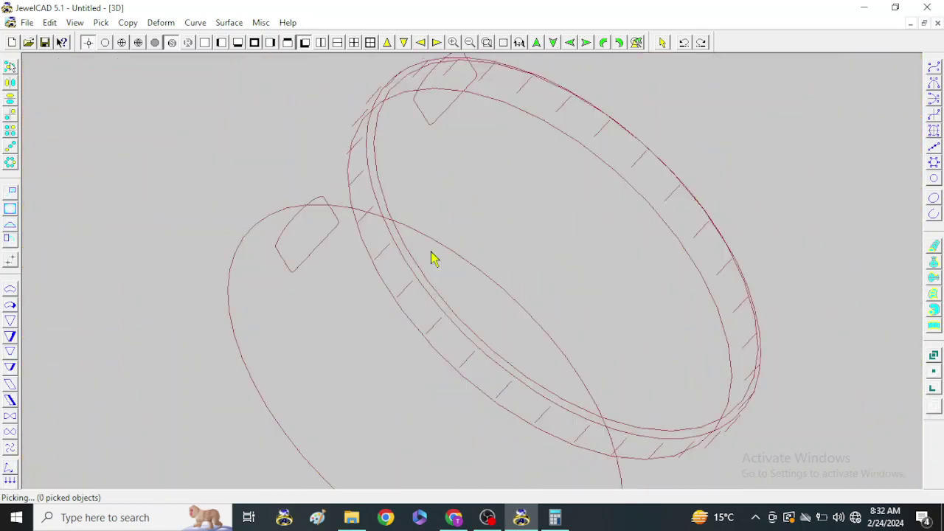
key("F4")
key("F3")
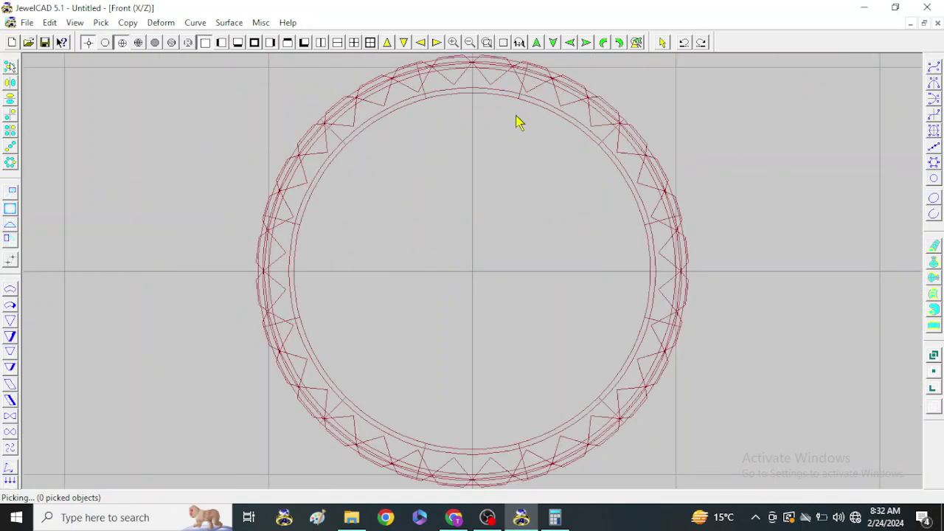
scroll(507, 185, "up", 2)
key("F4")
scroll(508, 199, "down", 2)
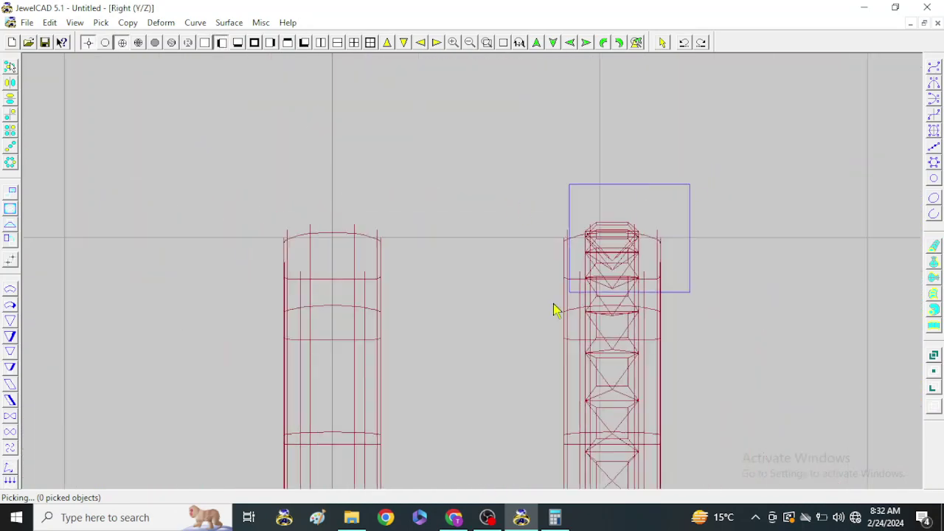
left_click_drag(689, 185, 548, 300)
key("alt+e")
key("d")
key("alt+e")
key("Return")
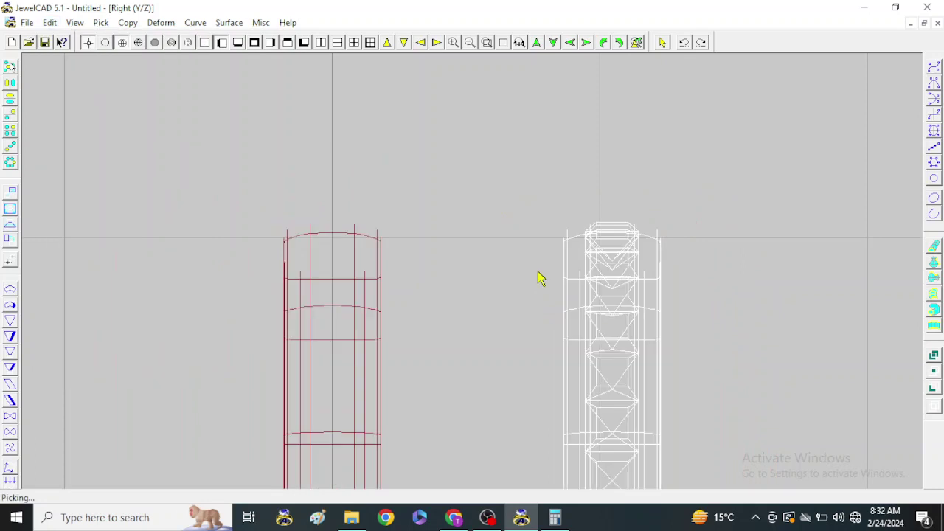
key("Delete")
key("F3")
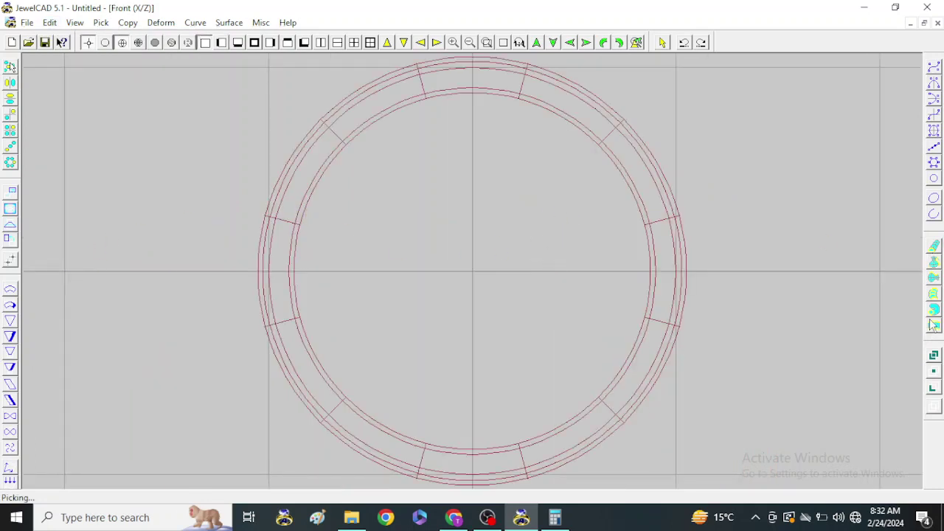
Draw a 17.5 diameter, 12-point circle inside the ring and offset it by 3.5
left_click(935, 181)
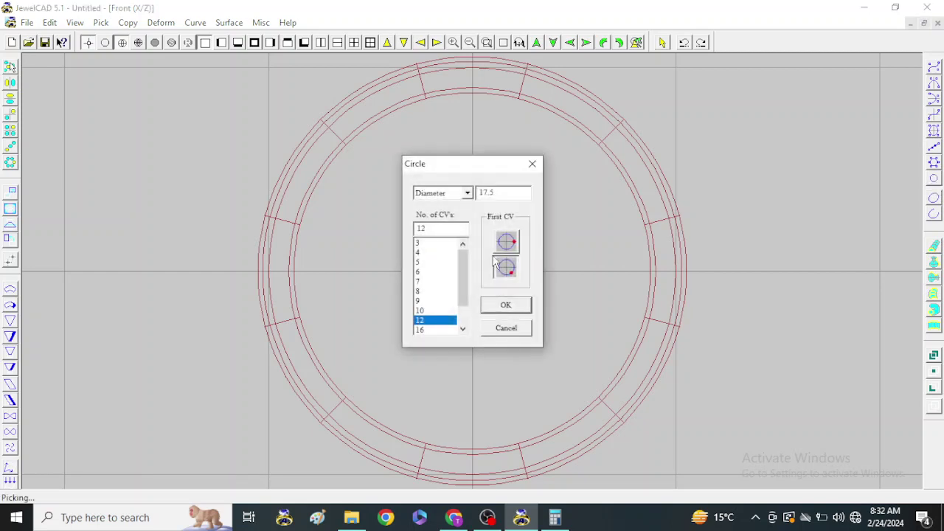
left_click(509, 305)
key("o")
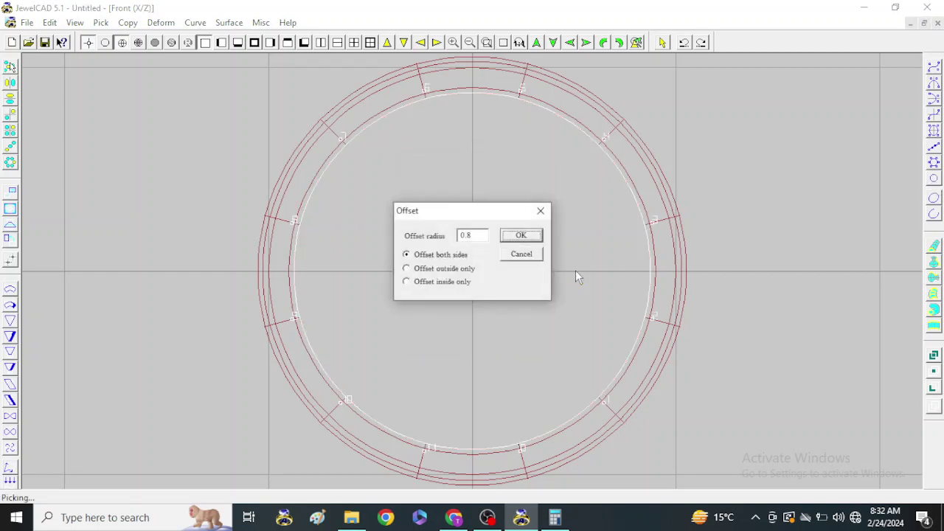
key("Tab")
key("Tab")
type("3.5")
key("Return")
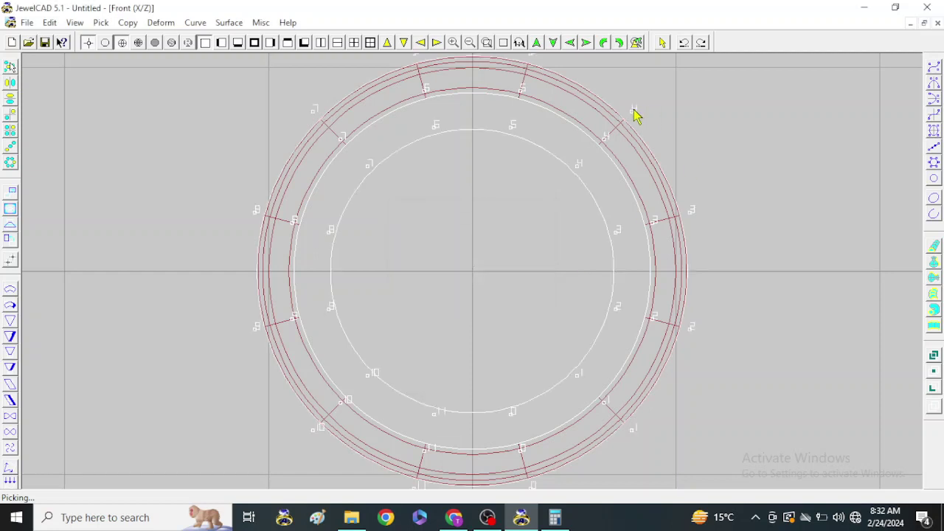
left_click(502, 80)
key("ctrl+r")
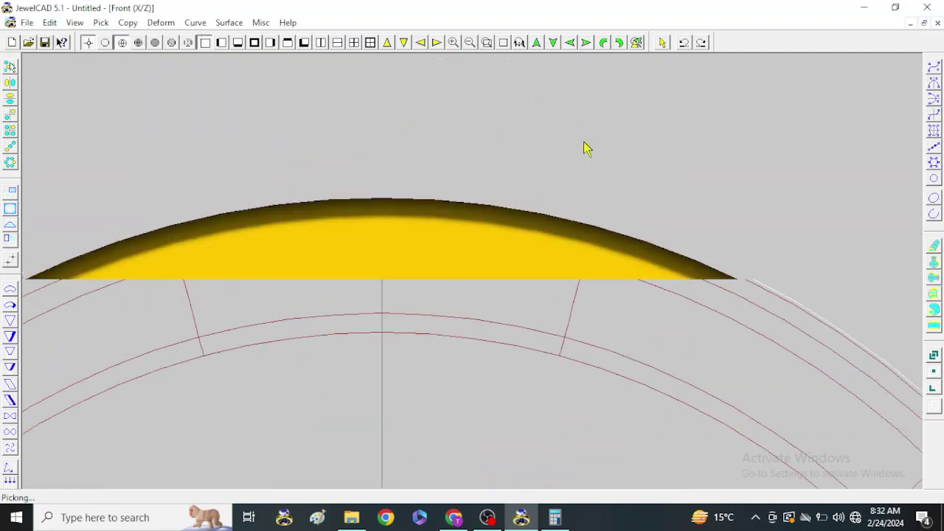
Scale the ring to 0.9916, offset the curve, and keep only the middle curve picked
left_click(10, 209)
left_click_drag(664, 87, 664, 96)
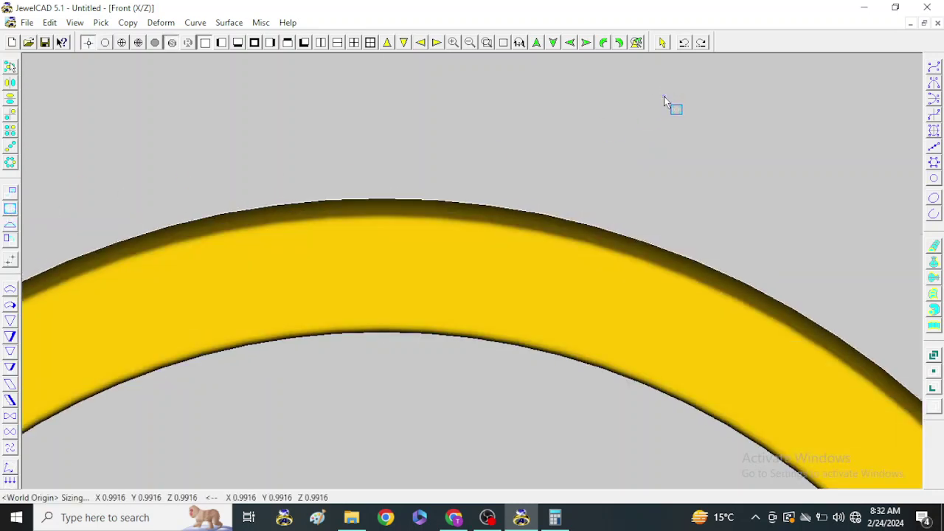
key("o")
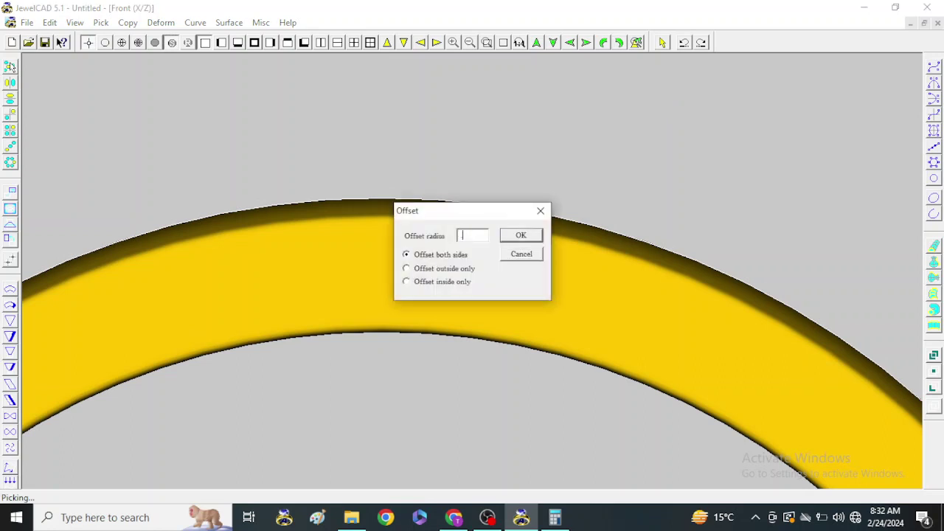
type("5")
key("Return")
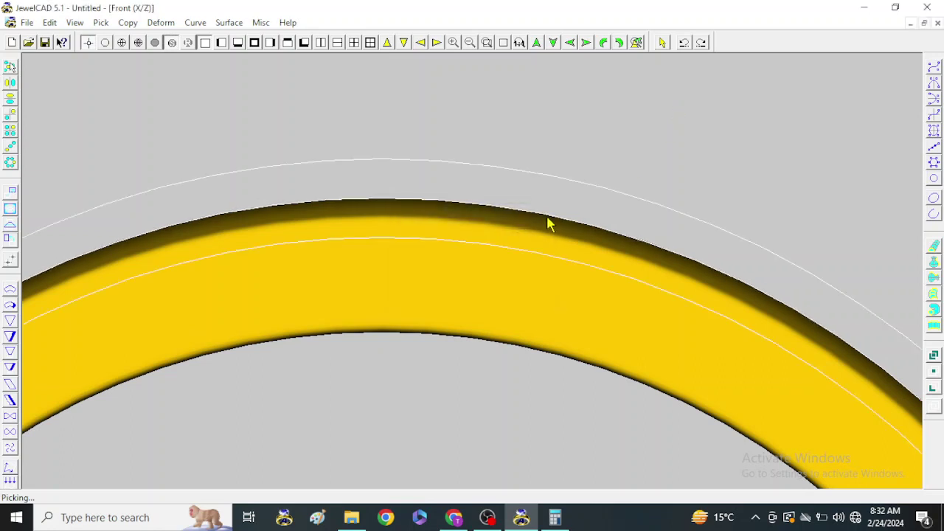
left_click(557, 249)
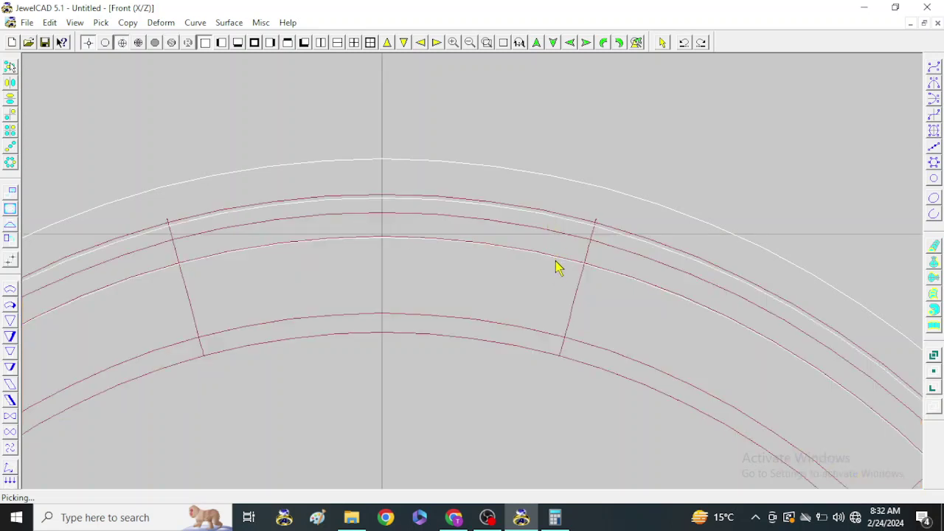
left_click(556, 259)
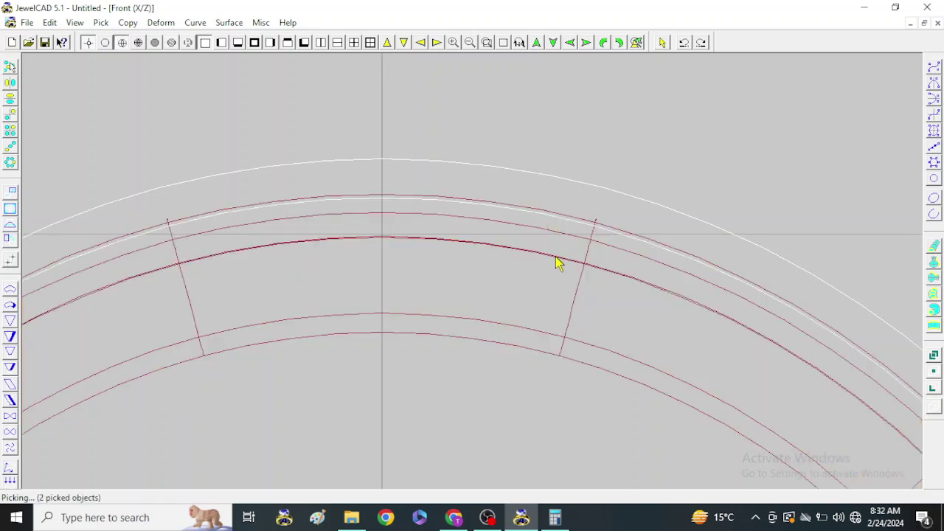
left_click(557, 261)
key("F5")
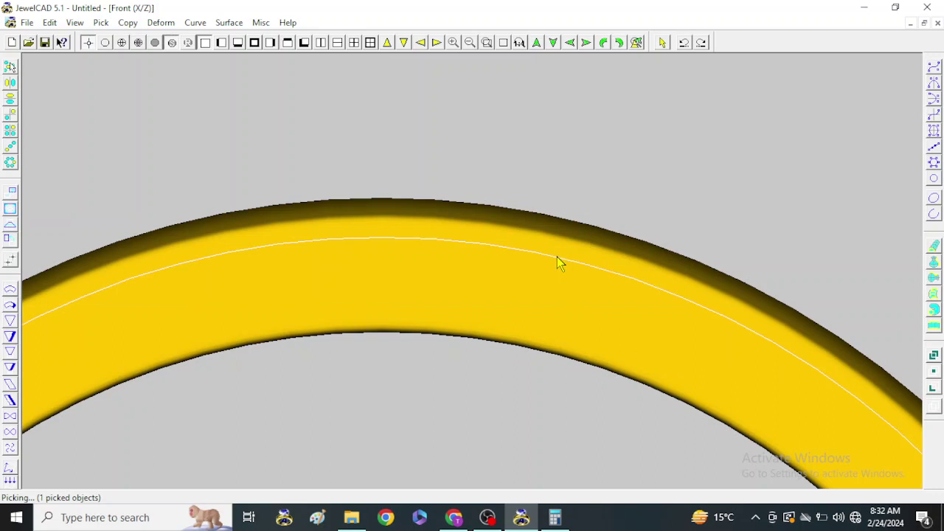
Build a 0.5 diameter pipe along the guide curve
left_click(230, 25)
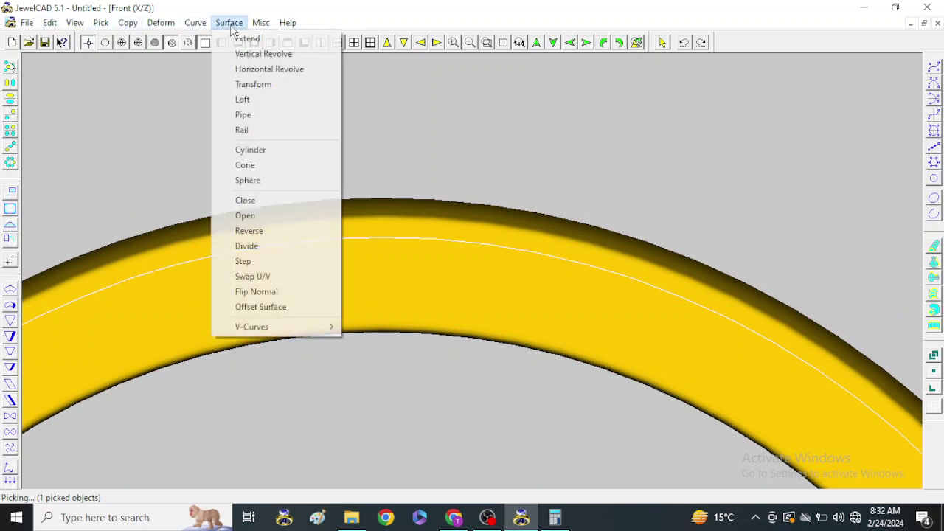
left_click(269, 114)
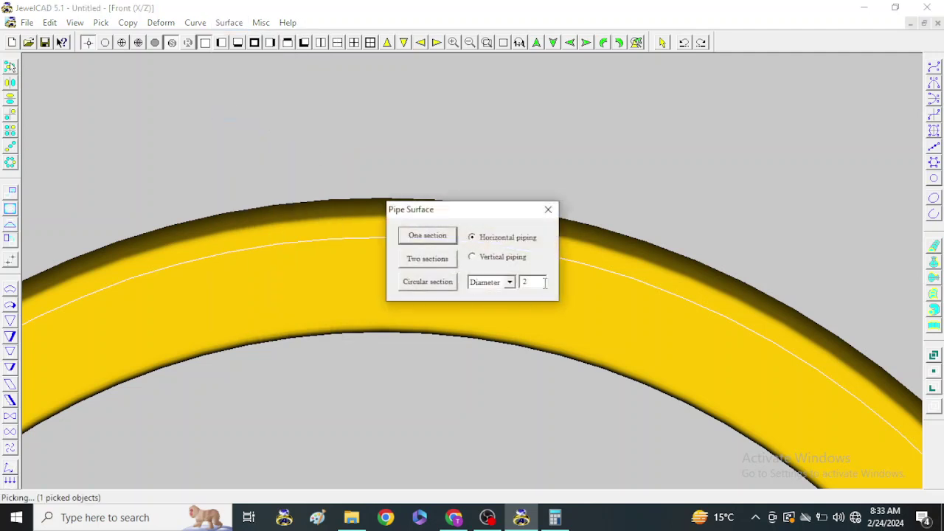
type(".5")
left_click(434, 284)
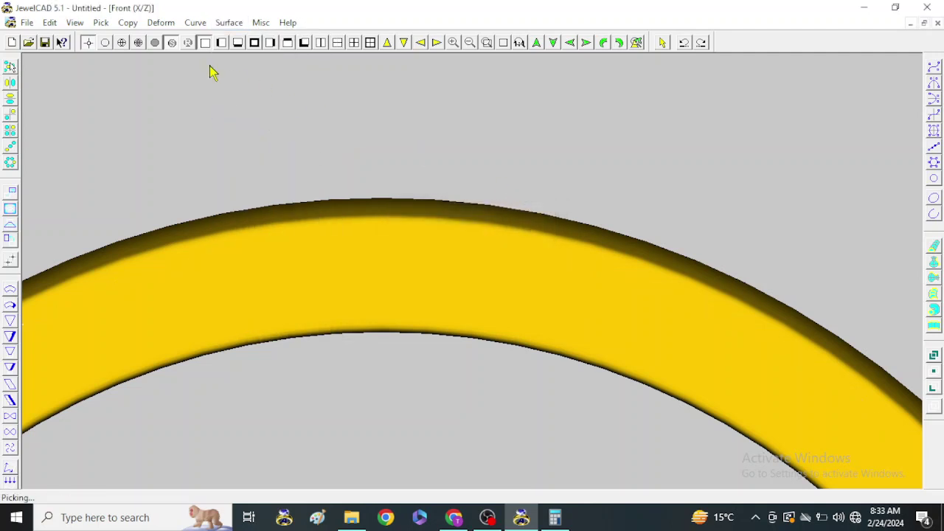
In Right view, move the new rail against the inside of the left band
left_click(220, 43)
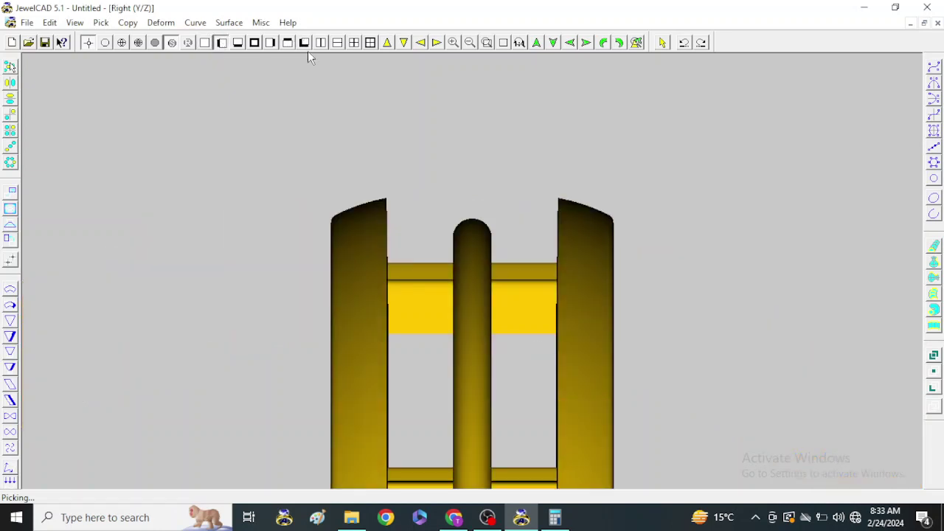
left_click(11, 193)
scroll(486, 228, "up", 2)
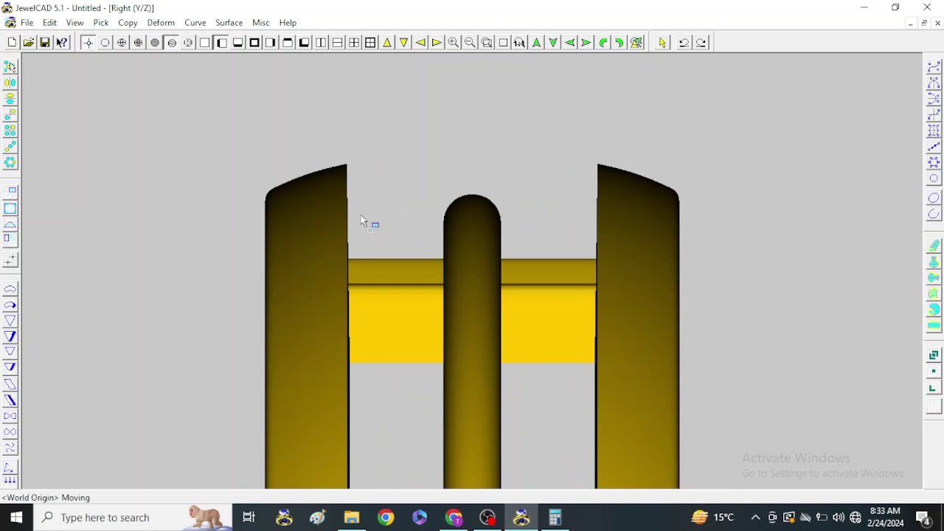
left_click(472, 206)
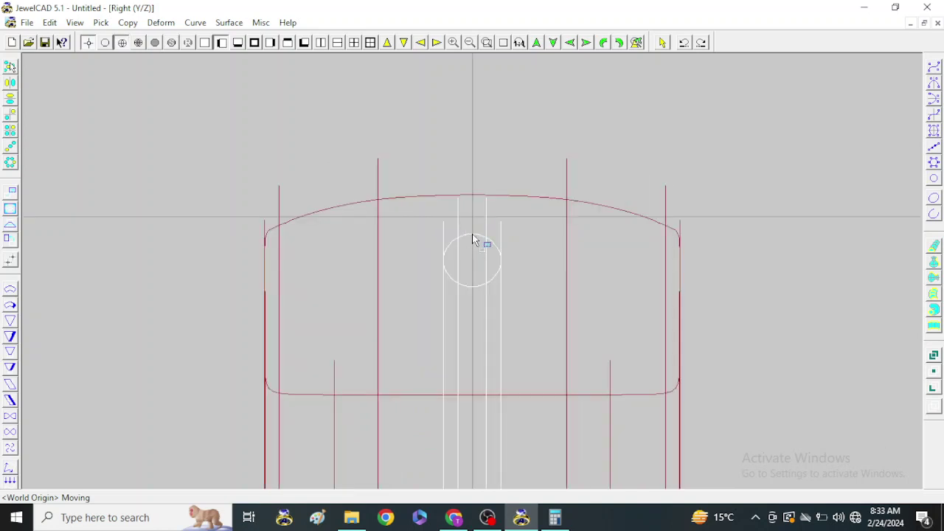
left_click(473, 240)
left_click_drag(473, 240, 372, 239)
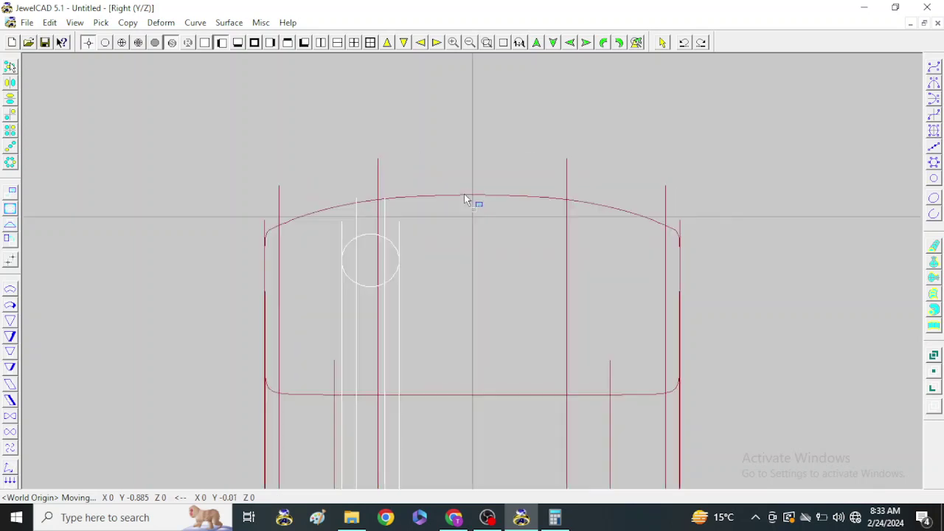
scroll(464, 216, "down", 2)
key("ctrl+z")
left_click(465, 201)
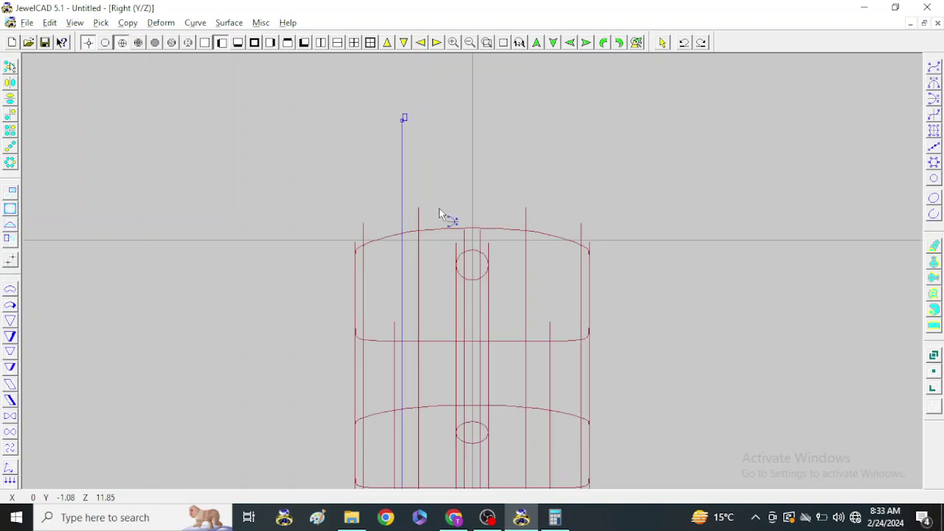
left_click(472, 259)
scroll(425, 236, "up", 2)
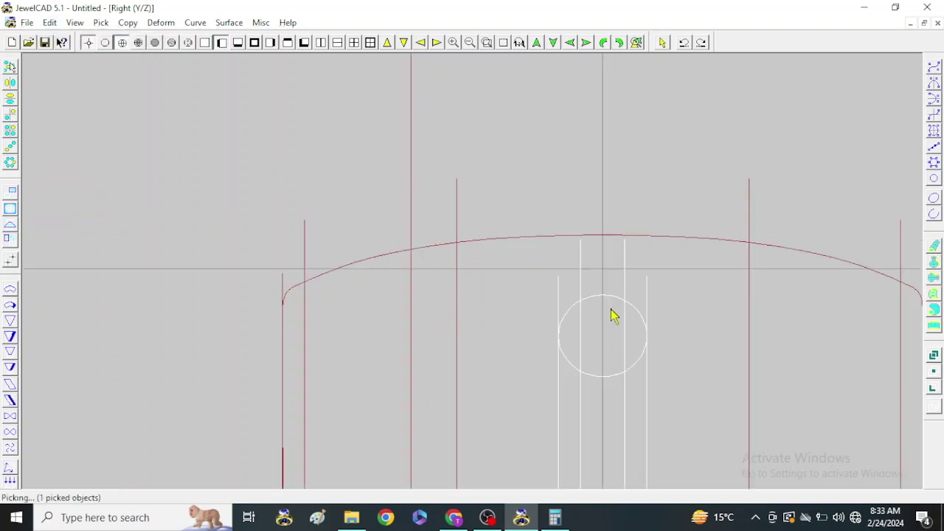
mouse_move(612, 316)
left_mouse_down()
mouse_move(602, 306)
mouse_move(412, 298)
left_mouse_up()
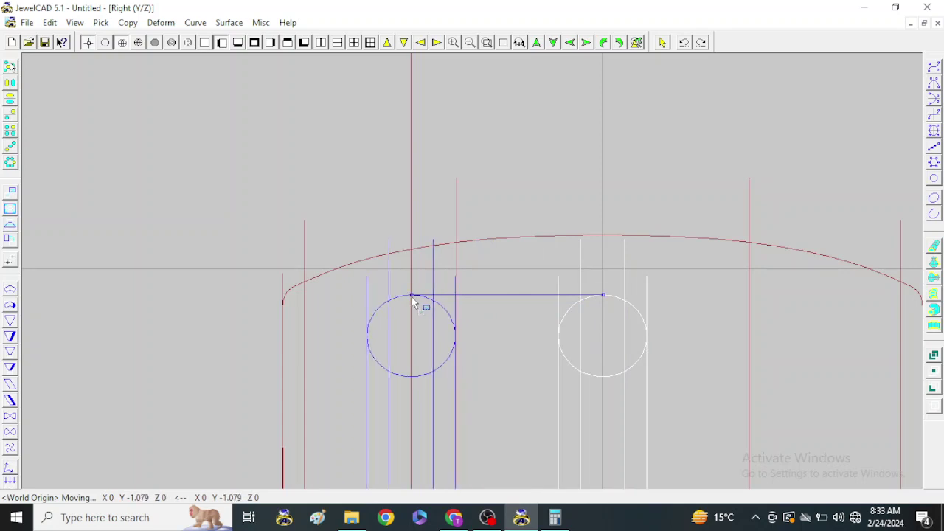
left_click(413, 298)
scroll(466, 265, "down", 2)
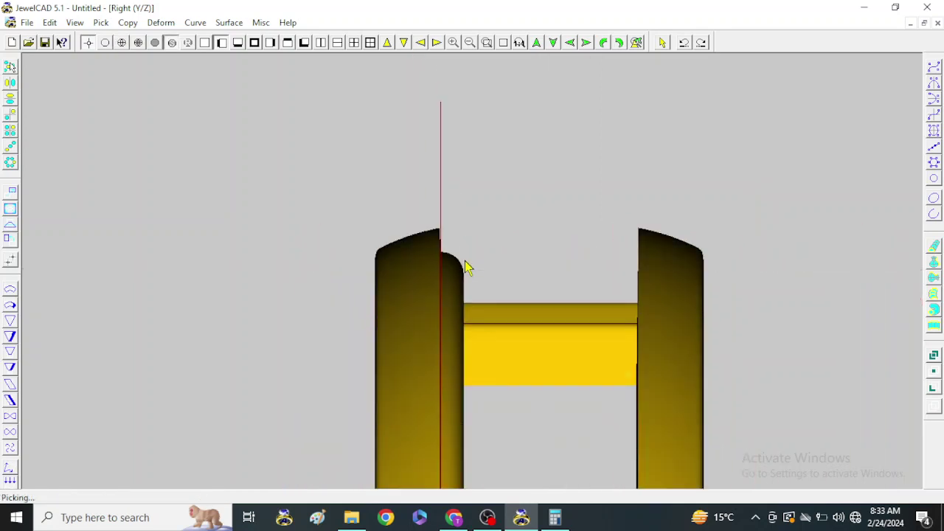
Mirror-copy the rail to the right band and show the ring shaded in 3D
key("alt+d")
key("Escape")
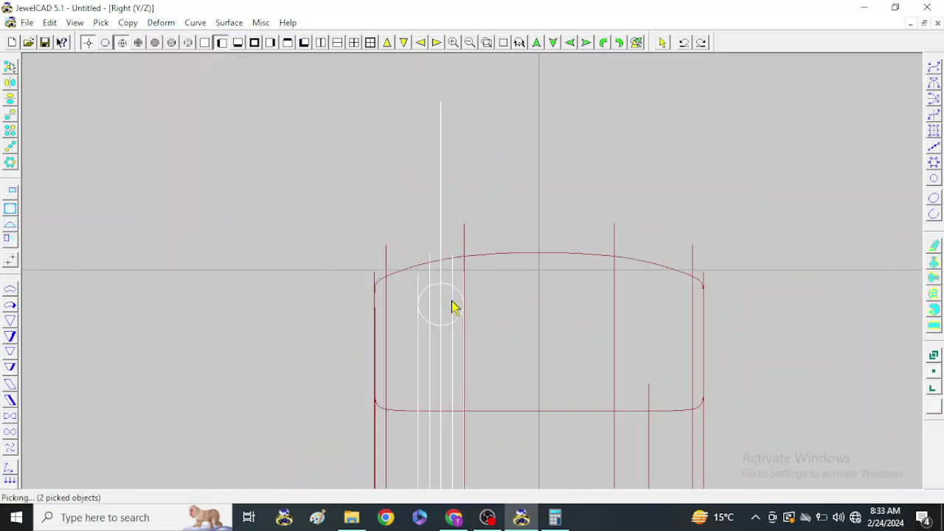
key("alt+e")
key("Escape")
left_click(453, 278)
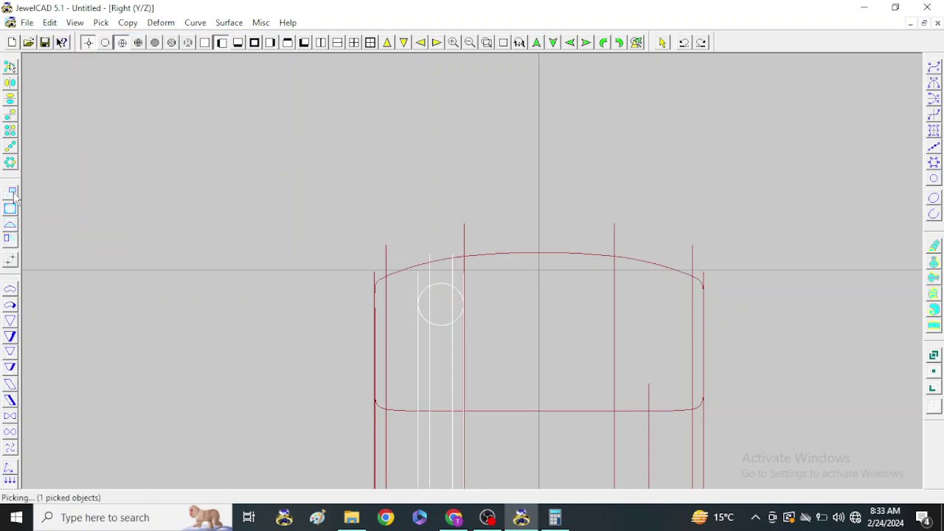
left_click(12, 110)
left_click(509, 186)
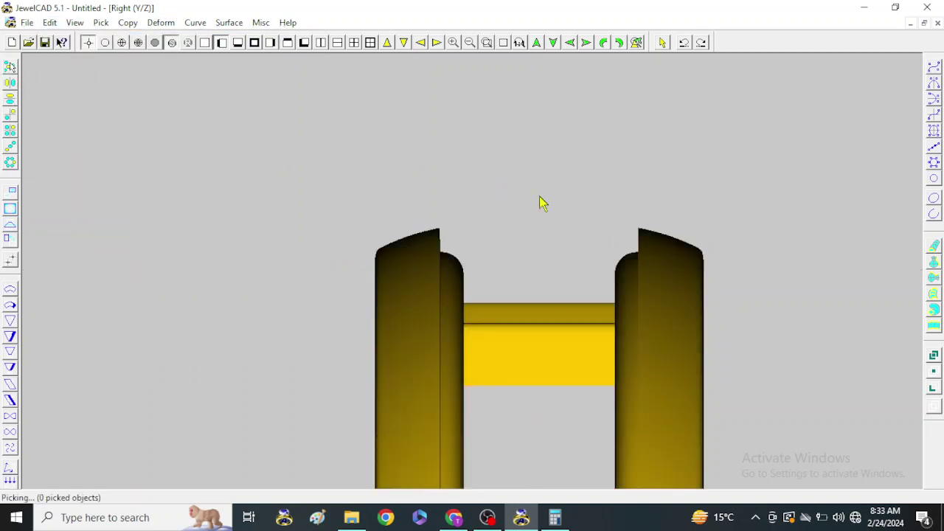
key("F4")
key("F5")
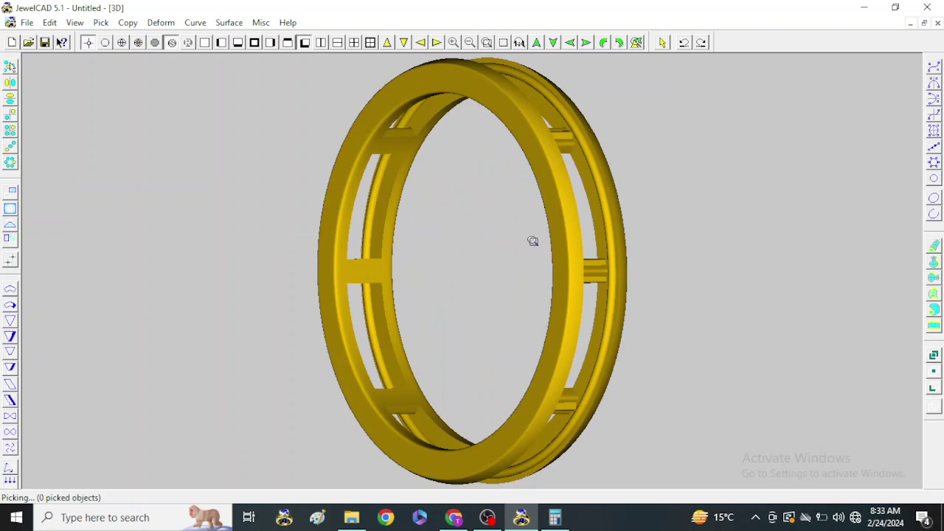
Zoom and rotate the 3D view to inspect the open band's rails and crossbars
scroll(533, 241, "up", 3)
scroll(549, 225, "down", 3)
right_click_drag(527, 249, 556, 369)
scroll(523, 298, "up", 3)
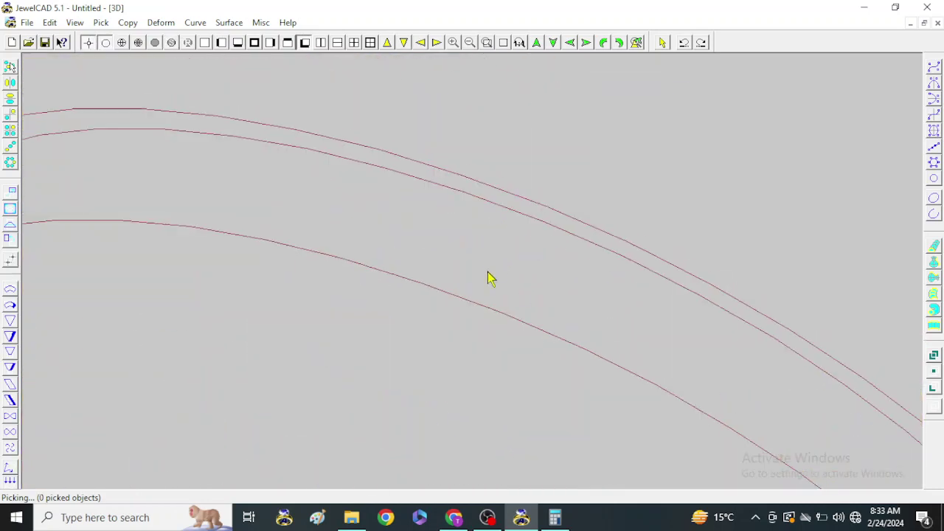
scroll(479, 275, "down", 2)
mouse_move(480, 275)
right_mouse_down()
mouse_move(483, 318)
mouse_move(421, 270)
right_mouse_up()
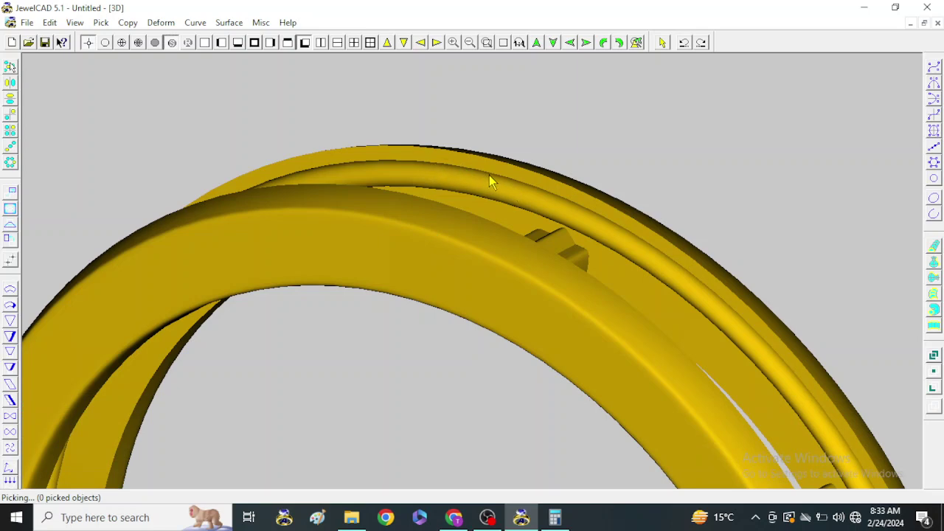
scroll(645, 247, "down", 2)
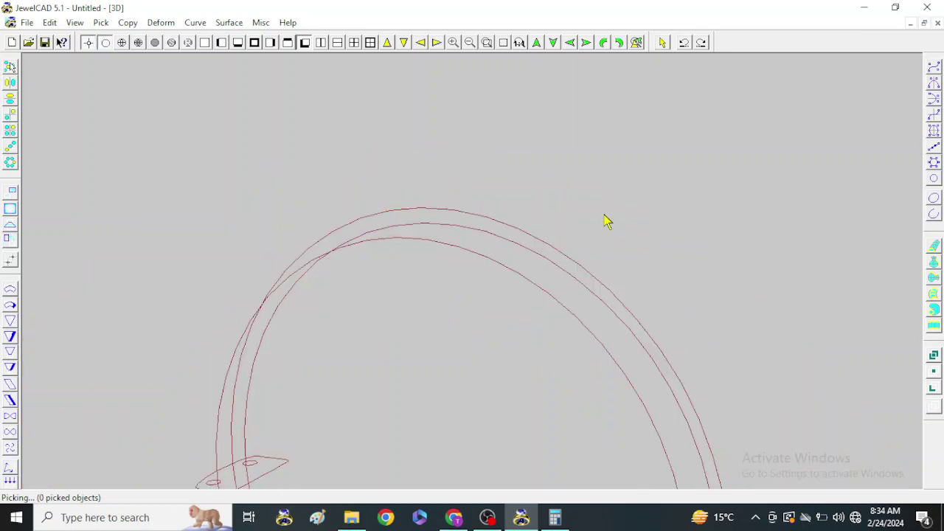
scroll(607, 220, "down", 3)
Undo the recent edits, delete one ring, then undo that deletion to restore it
key("alt+e")
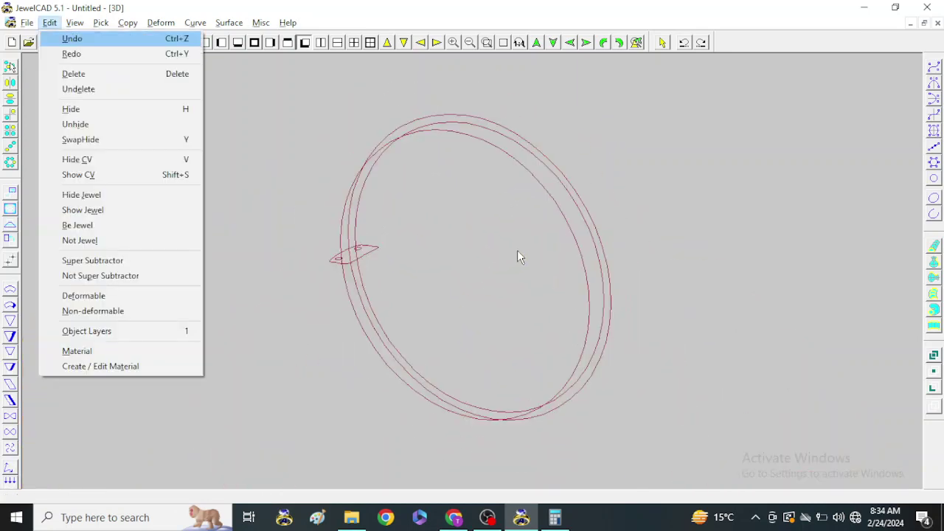
key("Return")
key("ctrl+z")
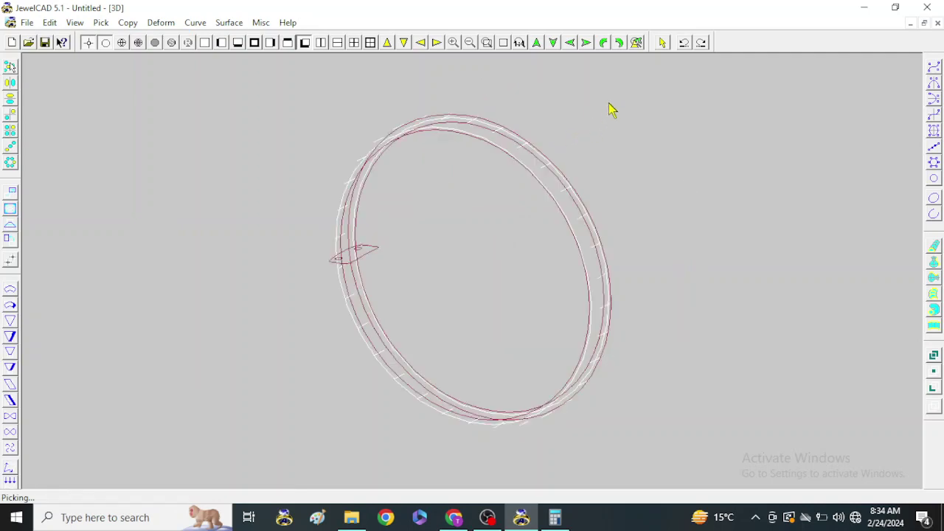
key("alt+e")
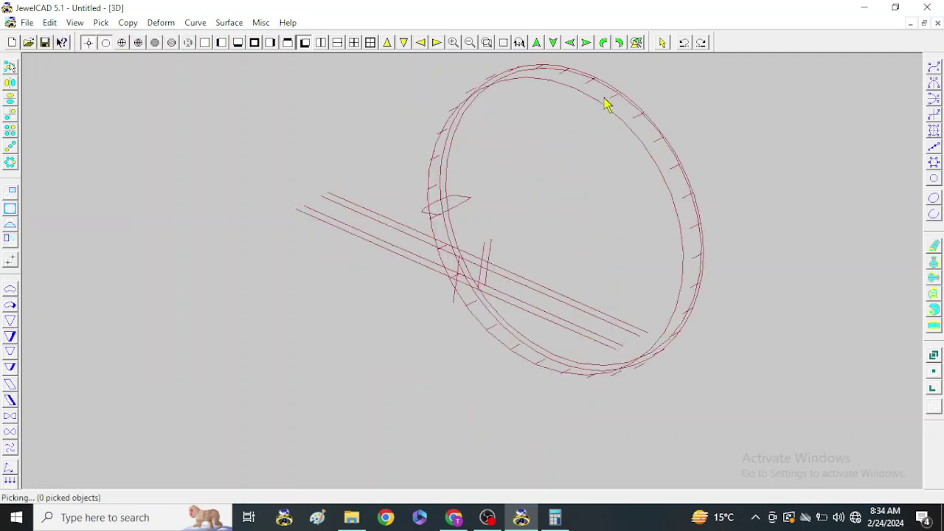
left_click(659, 152)
key("Delete")
key("ctrl+z")
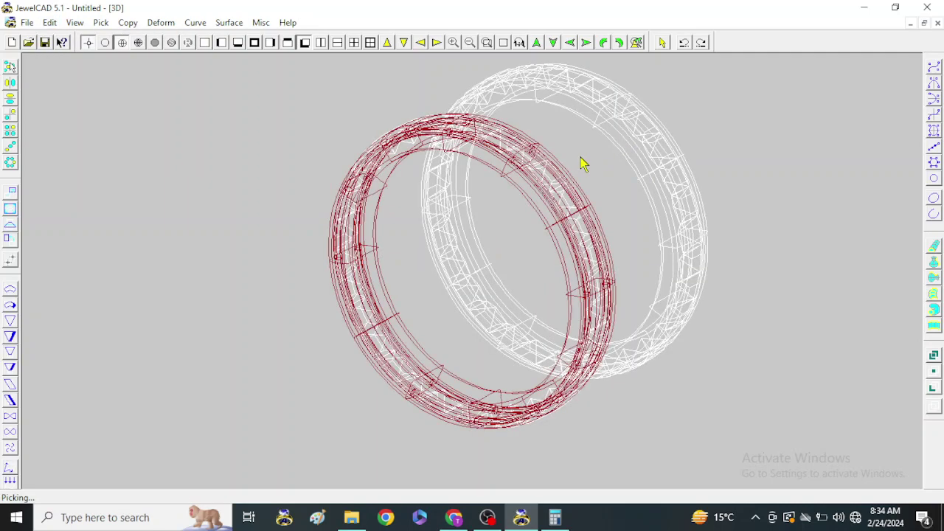
left_click(583, 160)
Tilt the 3D view and check both rings shaded, from side and top, and realistically rendered
mouse_move(596, 155)
left_mouse_down()
mouse_move(716, 354)
mouse_move(498, 421)
left_mouse_up()
key("F6")
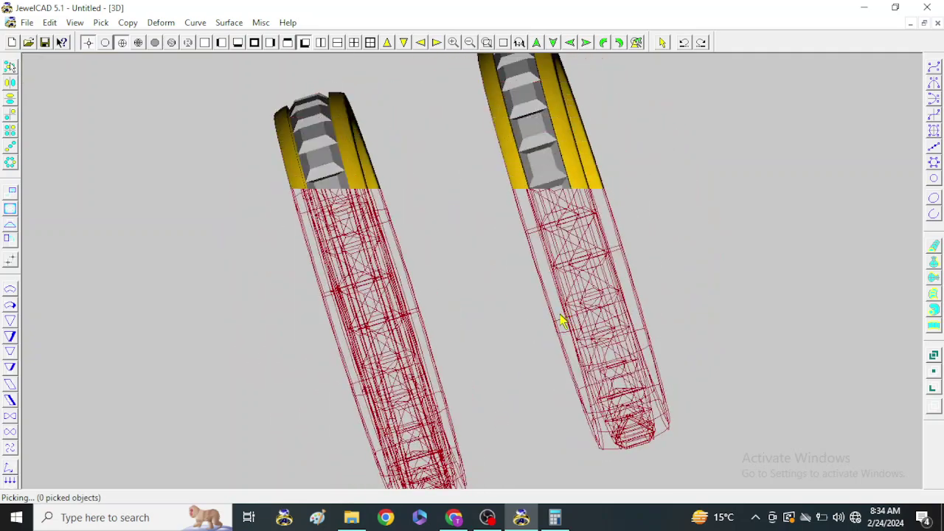
key("F3")
key("F1")
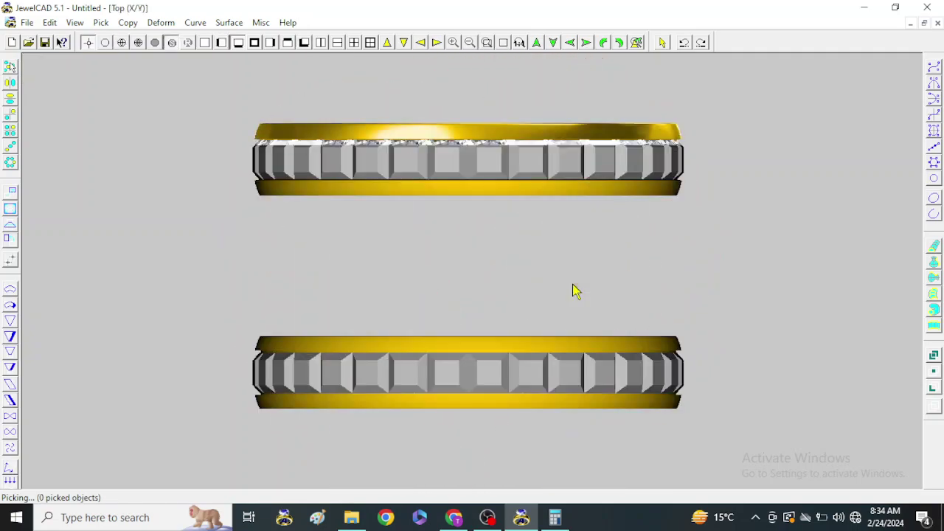
key("F7")
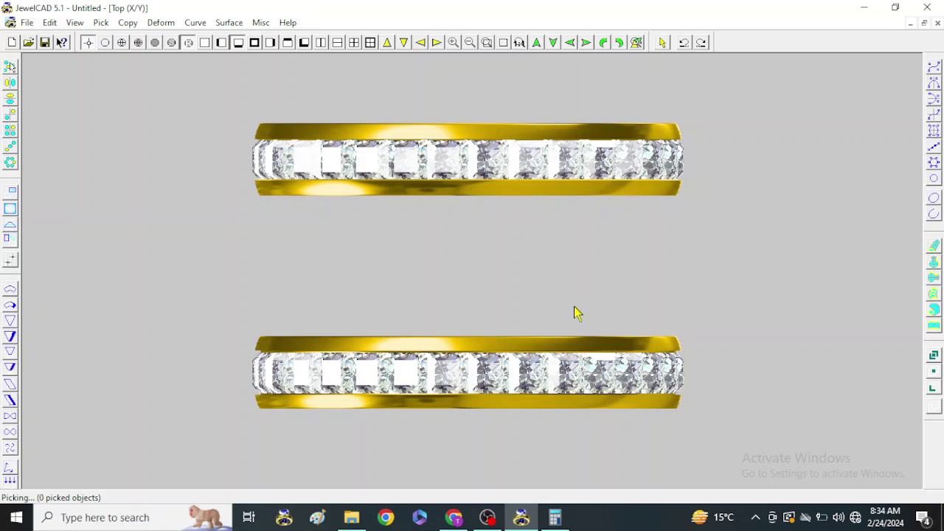
key("F4")
View the bands shaded from inside, then return to a wireframe Right view with the second ring picked
left_click_drag(565, 421, 531, 373)
key("F6")
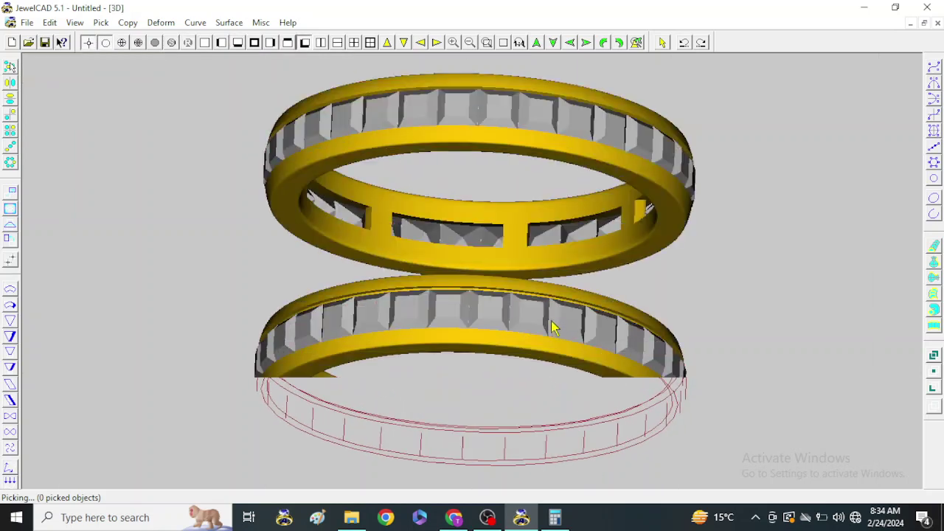
mouse_move(490, 299)
left_mouse_down()
mouse_move(525, 381)
mouse_move(544, 196)
mouse_move(446, 155)
left_mouse_up()
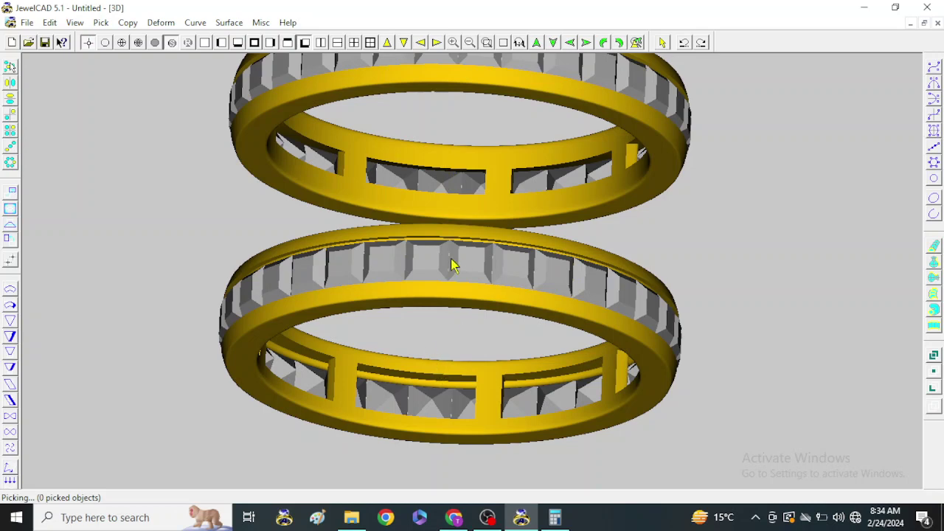
key("F5")
key("F3")
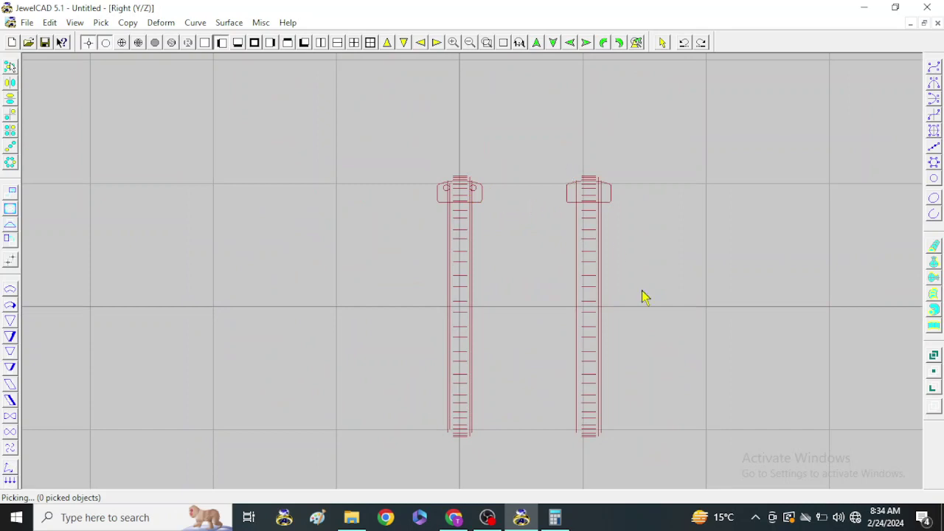
key("ctrl+z")
left_click(464, 194)
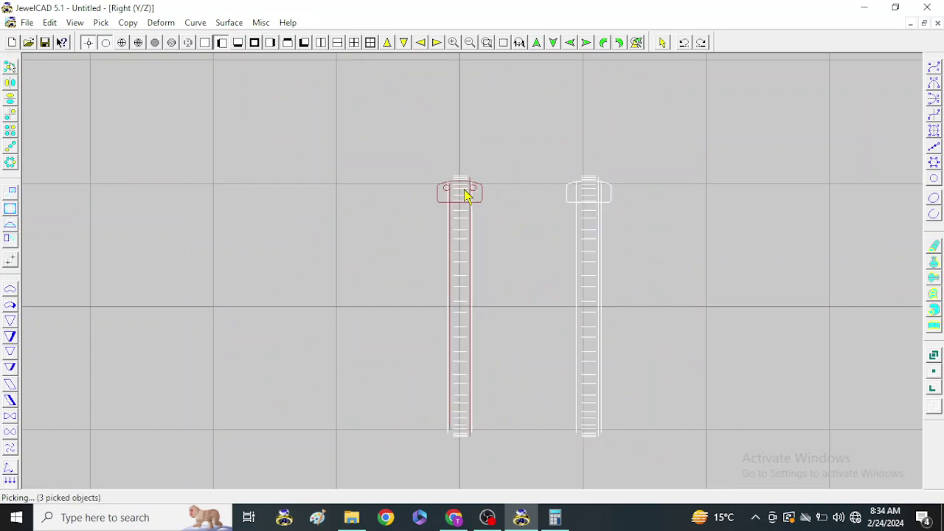
key("F6")
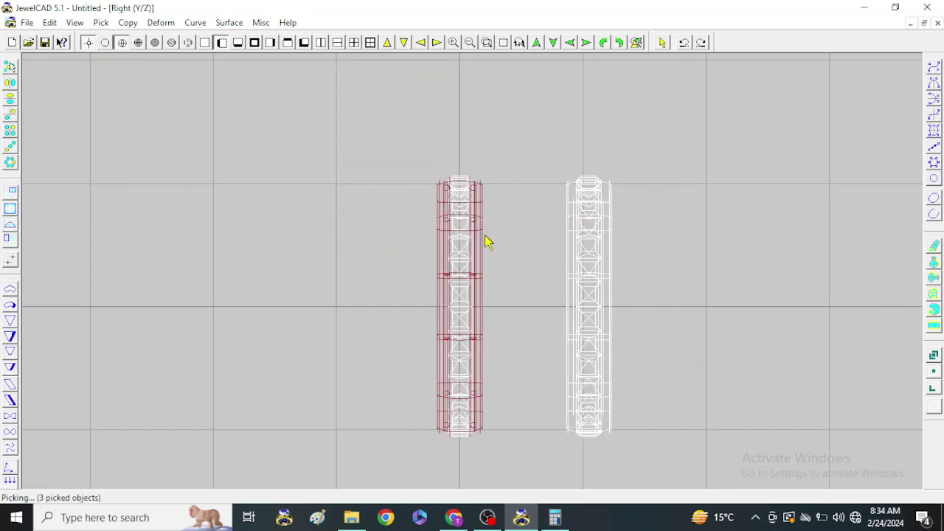
Weigh the left ring alone in Gold(18K) (16.477) at 2.73086 grams, then restore the removed ring
key("ctrl+z")
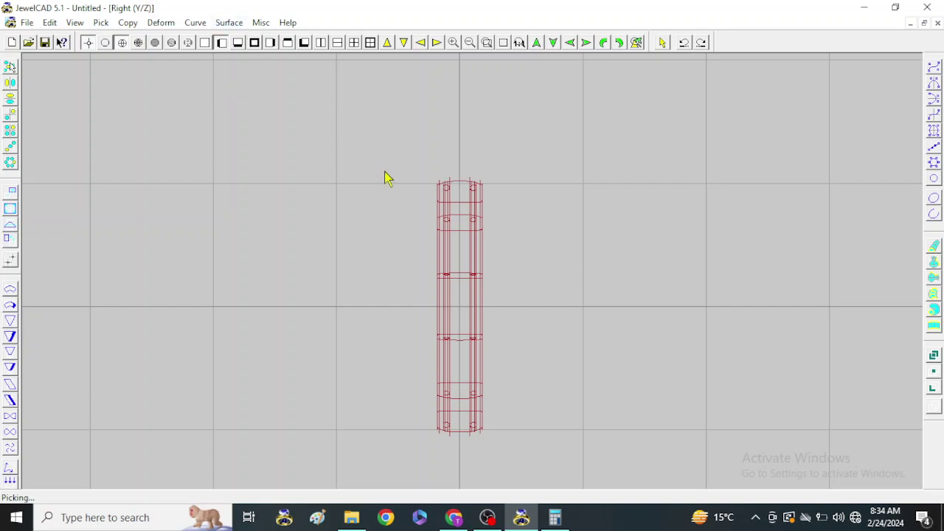
left_click(261, 22)
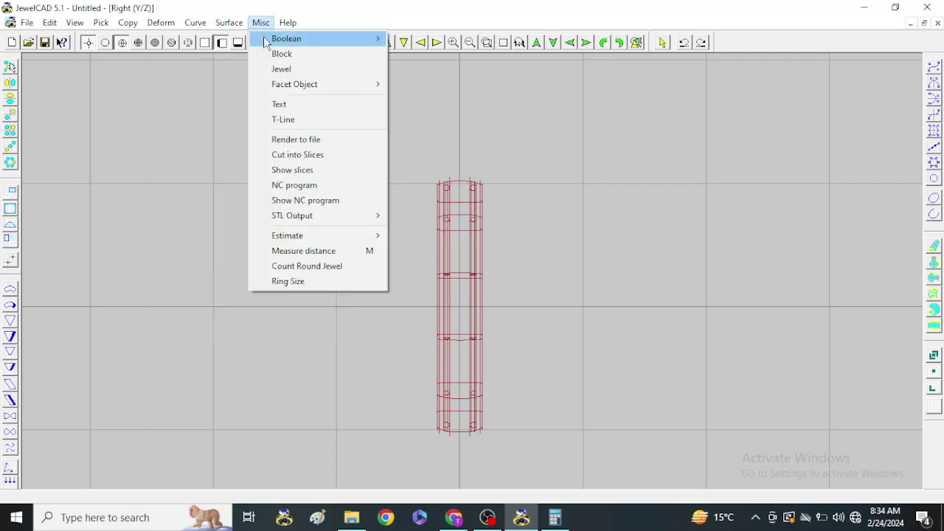
mouse_move(291, 235)
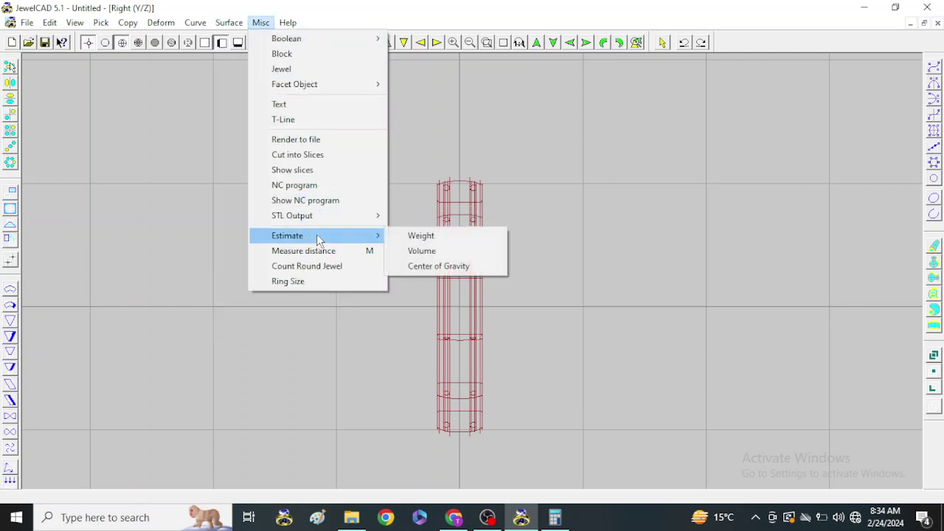
left_click(416, 236)
left_click(486, 259)
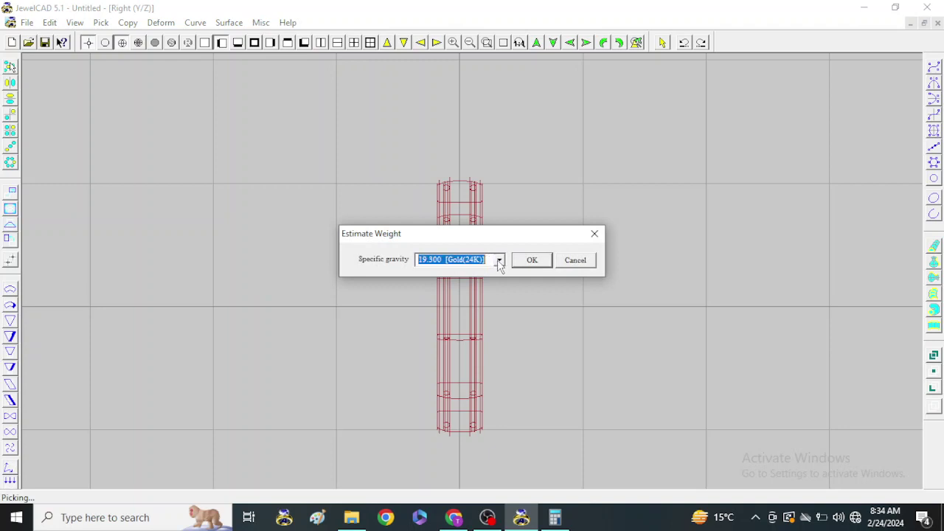
left_click(499, 259)
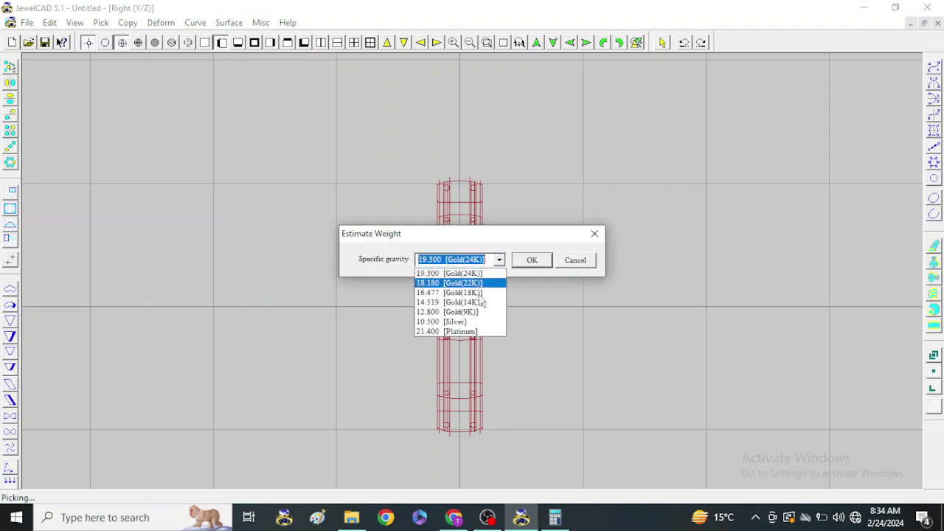
left_click(480, 293)
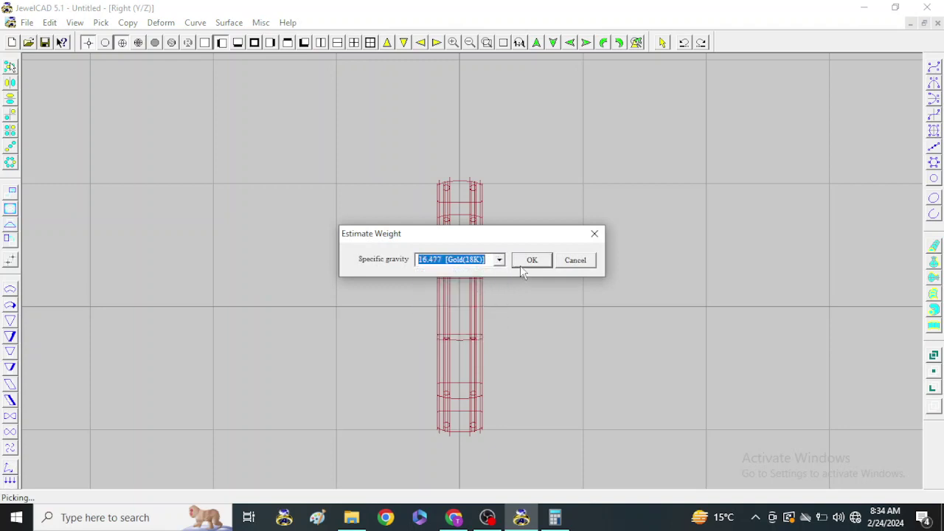
left_click(532, 259)
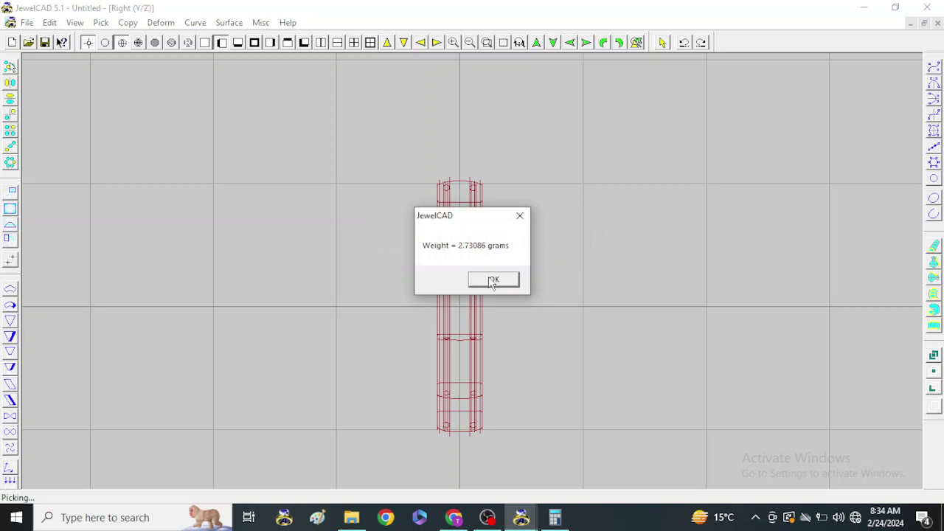
left_click(492, 281)
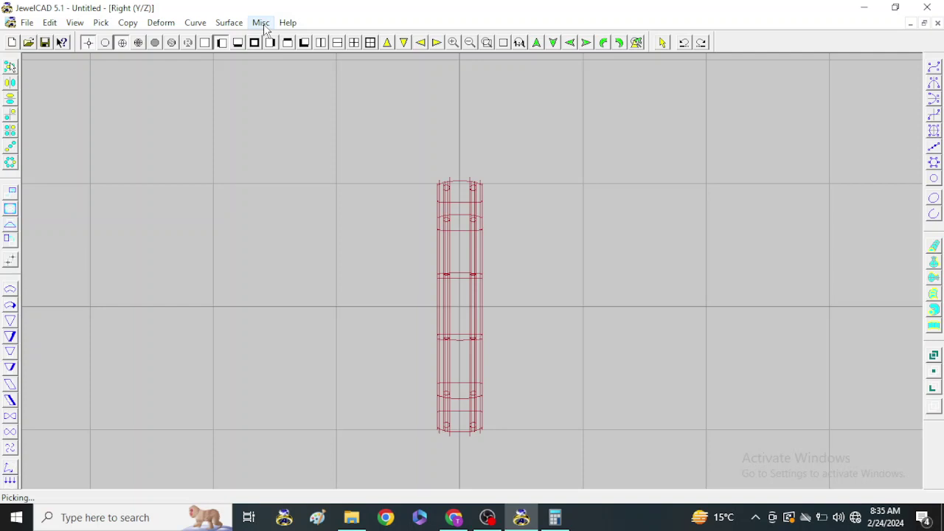
left_click(593, 208)
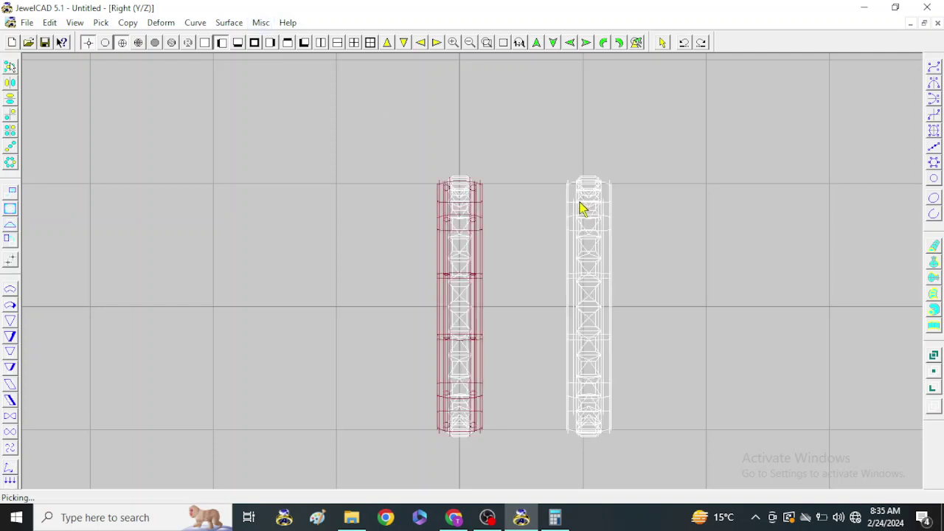
Pick the whole left ring and delete it, leaving the right ring alone
left_click(598, 192)
left_click(608, 196)
left_click(611, 193)
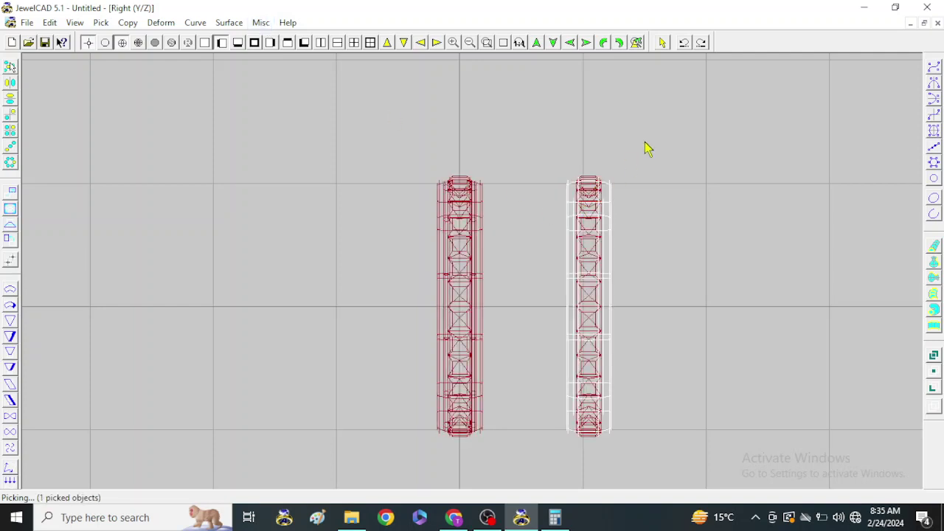
left_click_drag(646, 144, 344, 392)
key("Delete")
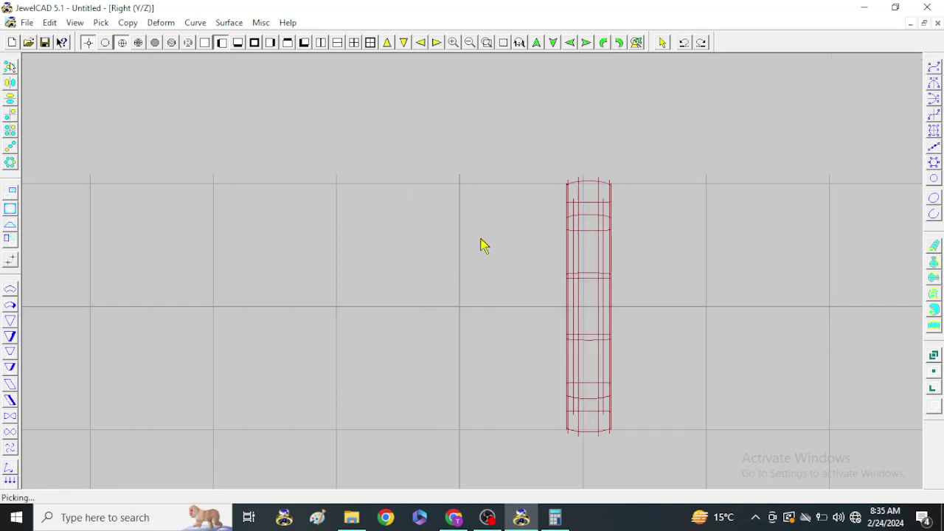
Estimate the right ring's weight in Gold(18K): 3.3306 grams
left_click(261, 22)
mouse_move(287, 235)
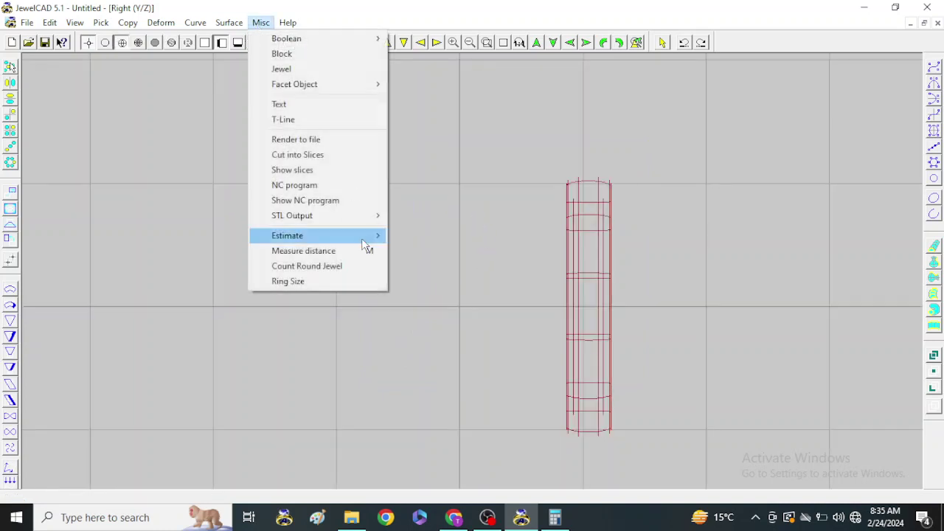
left_click(424, 236)
left_click(499, 259)
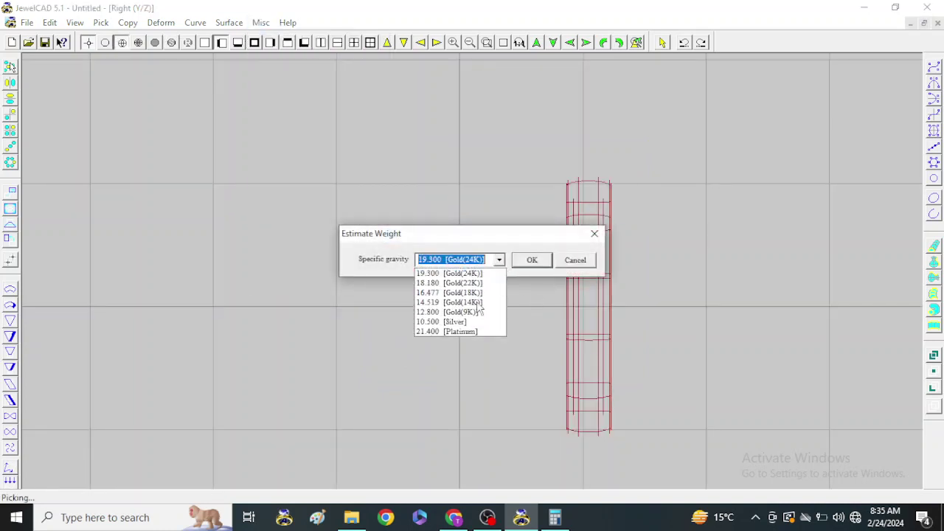
left_click(443, 289)
left_click(532, 260)
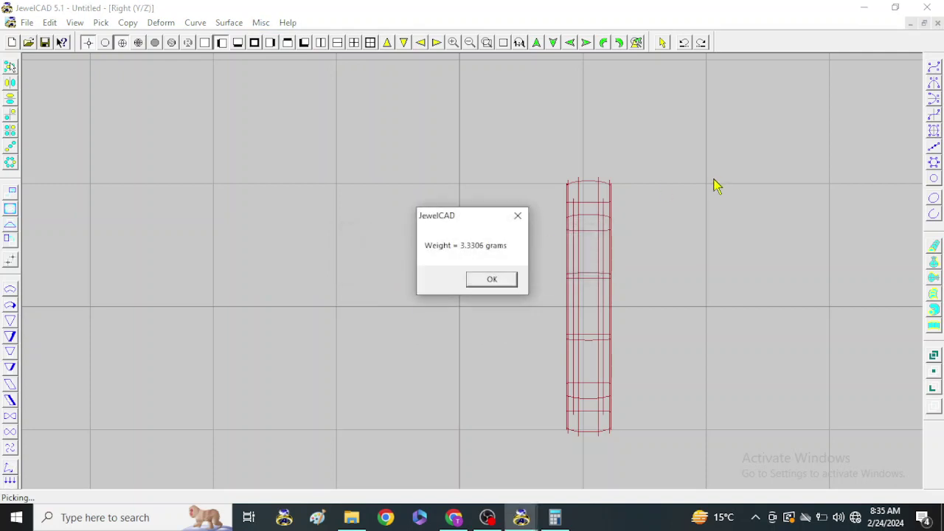
left_click(493, 279)
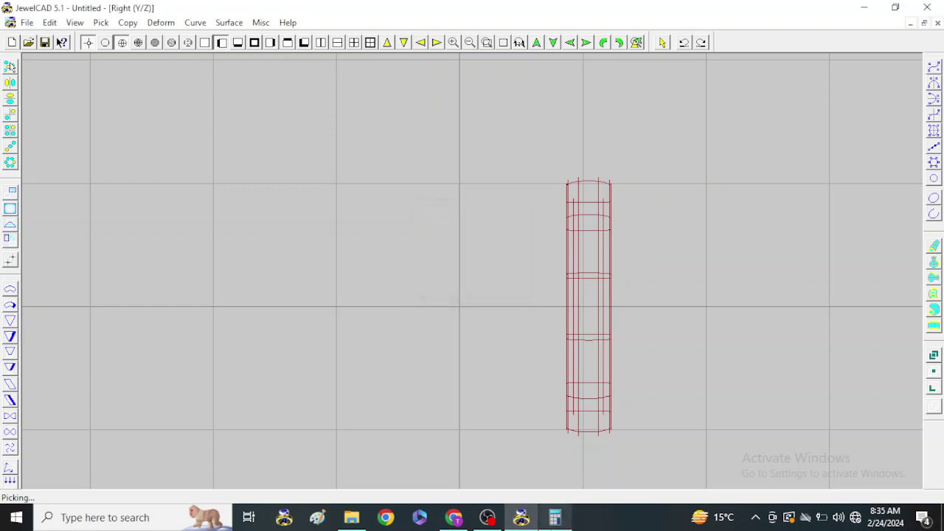
Compute the weight difference 3.3 - 2.7 = 0.6 grams in the Calculator
left_click(555, 517)
type("3.3")
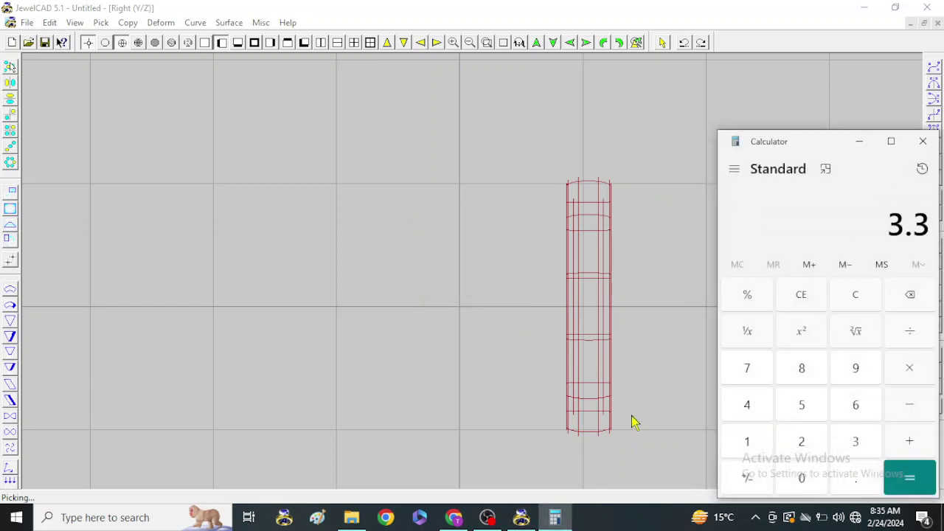
type(" - 2.7")
key("Return")
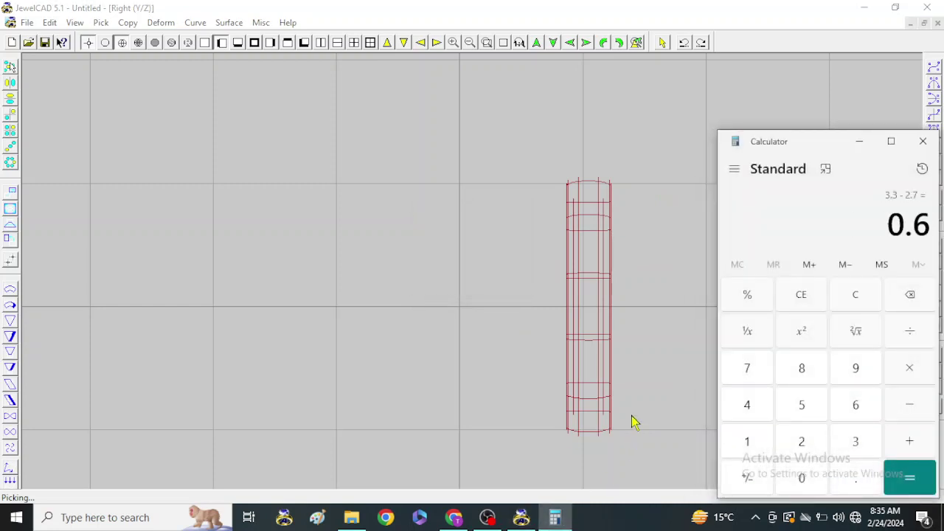
left_click(859, 141)
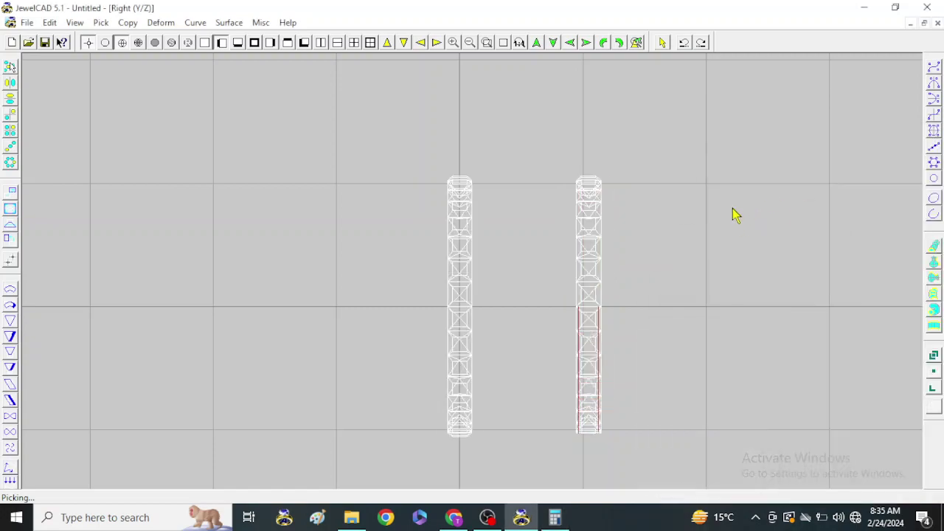
Pick both rings and drop a copy of them to the right of the originals
left_click_drag(448, 214, 569, 295)
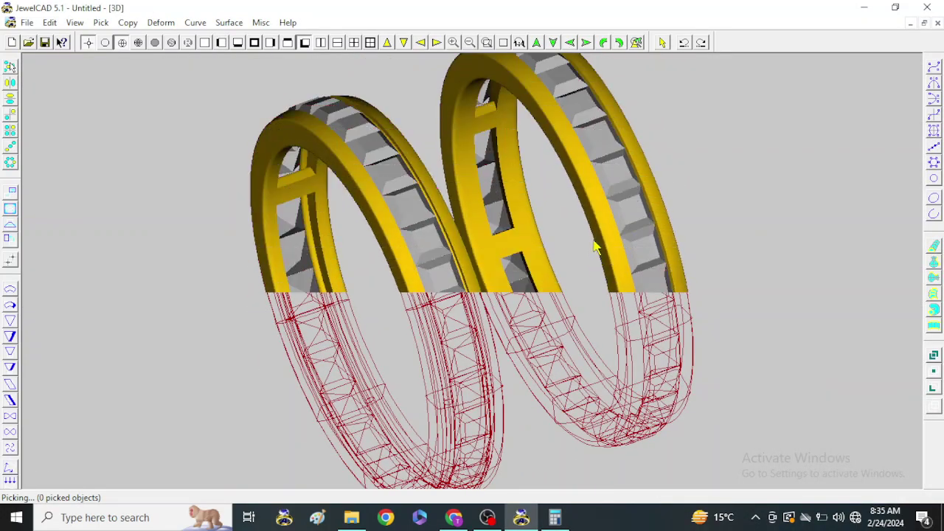
left_click(406, 183)
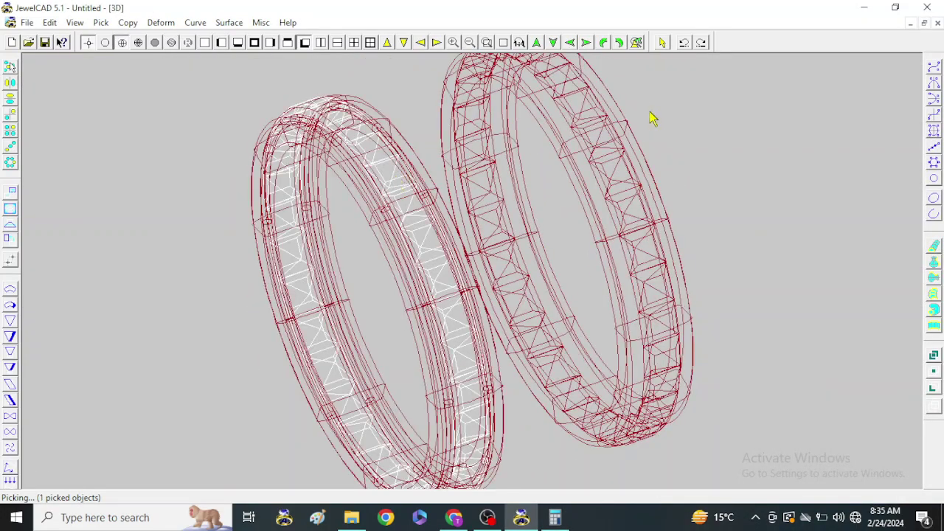
left_click(584, 116)
key("F7")
scroll(326, 274, "up", 2)
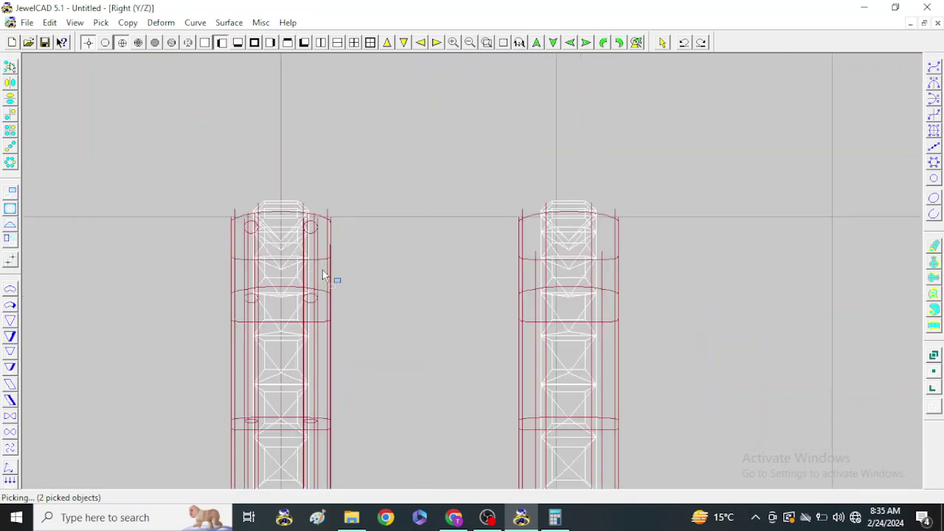
left_click_drag(326, 273, 822, 259)
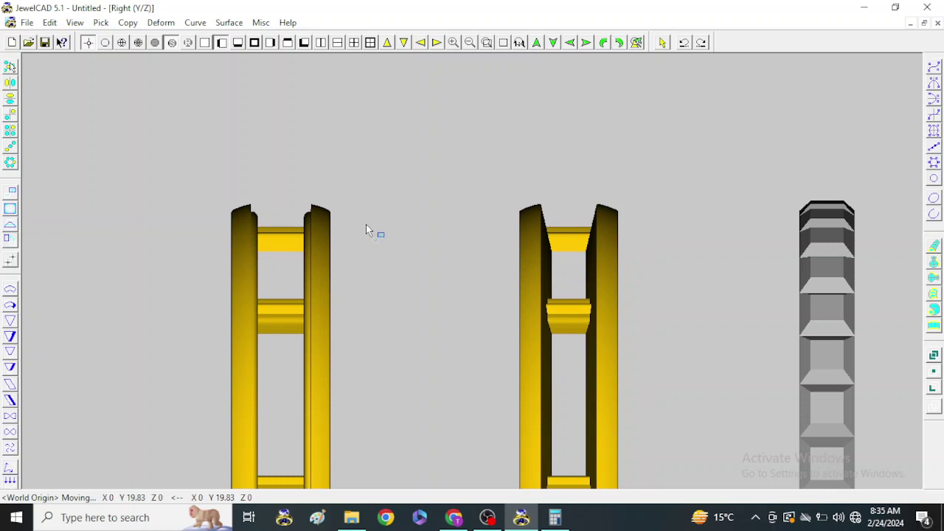
scroll(366, 225, "down", 2)
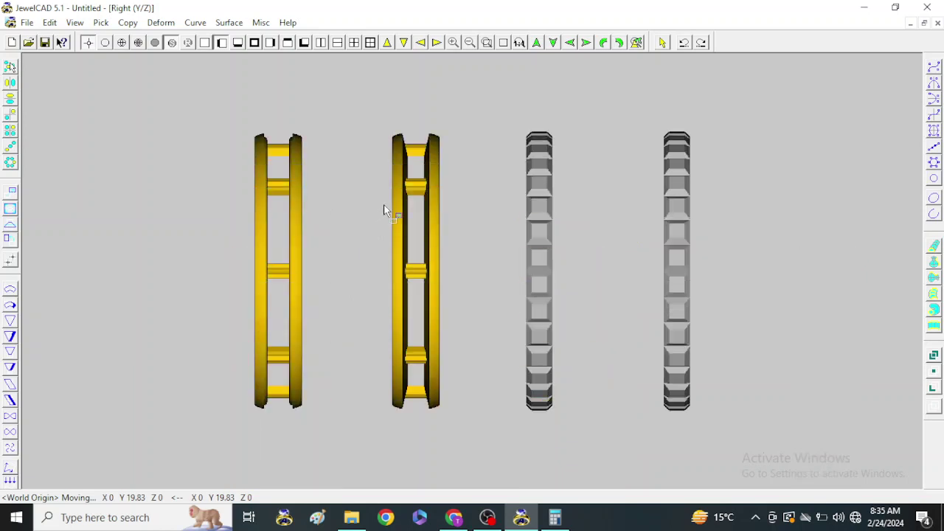
Orbit the 3D view to an oblique angle of all rings, then return to the side view
key("F8")
middle_click_drag(454, 204, 464, 277)
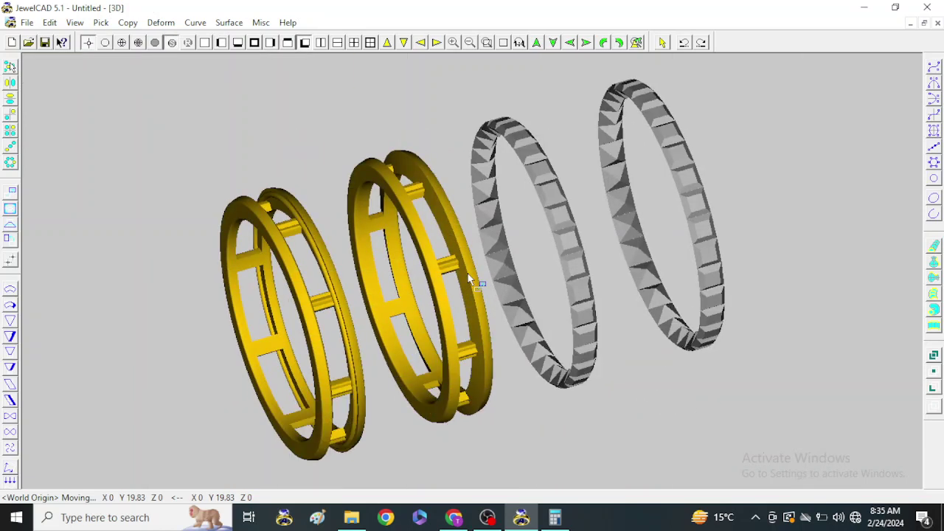
scroll(468, 274, "up", 2)
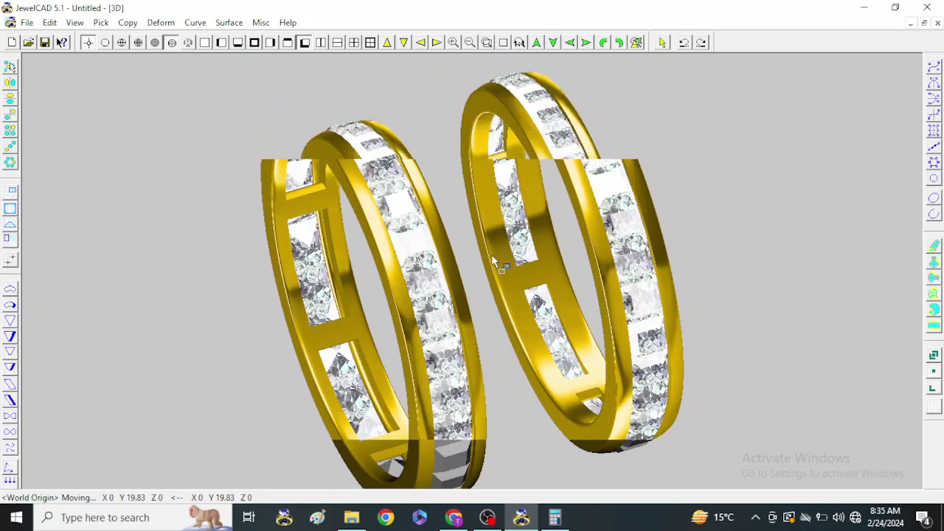
key("F3")
Pick both rings and assign them the GoldWhit metal material
scroll(522, 210, "down", 1)
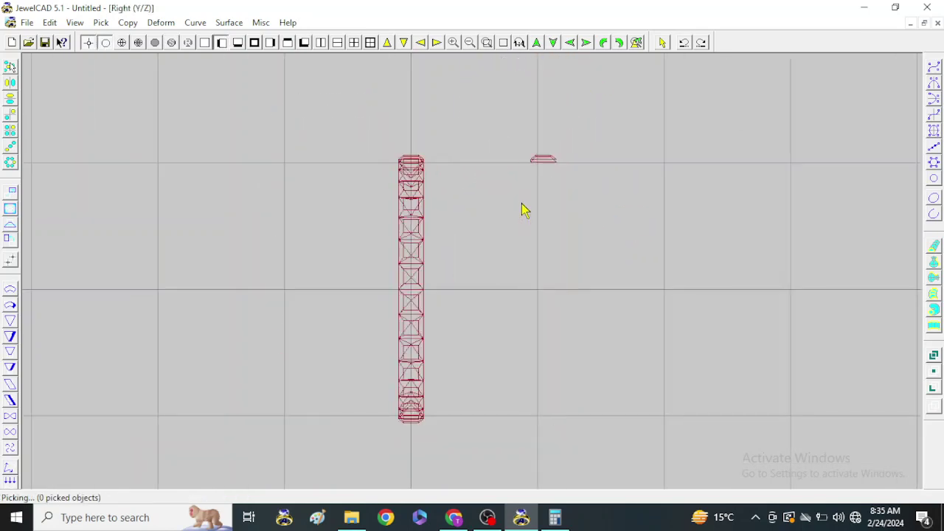
left_click(568, 183)
left_click(436, 196)
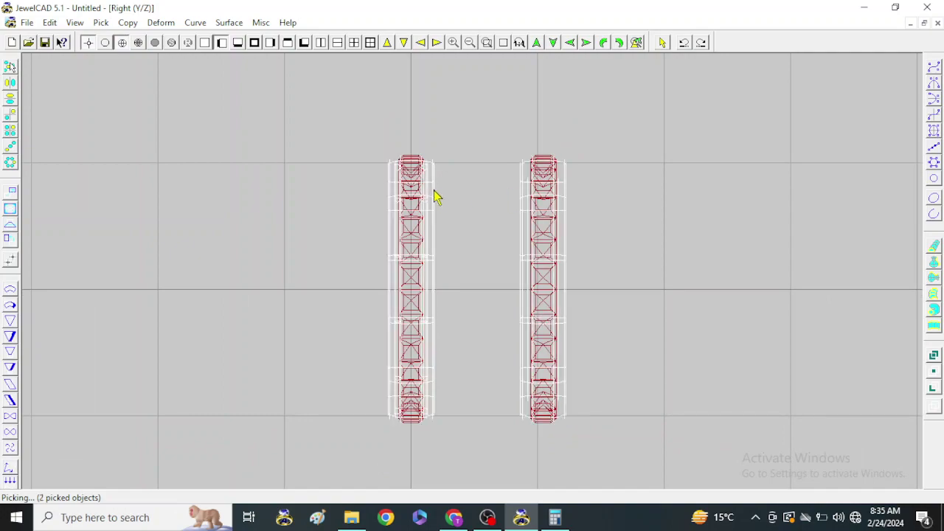
key("alt+e")
key("m")
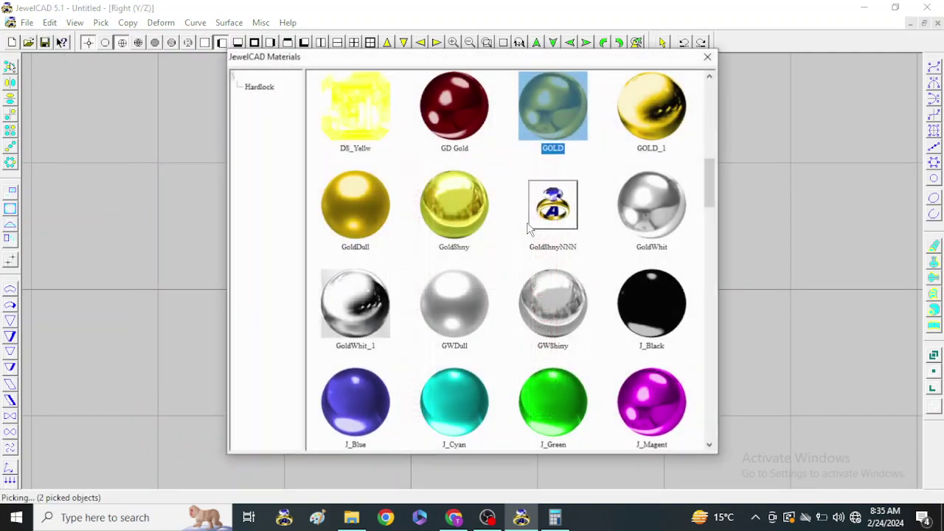
double_click(552, 96)
Orbit to an angled 3D view of the rings and clear the picks on both
key("F4")
right_click_drag(428, 210, 498, 418)
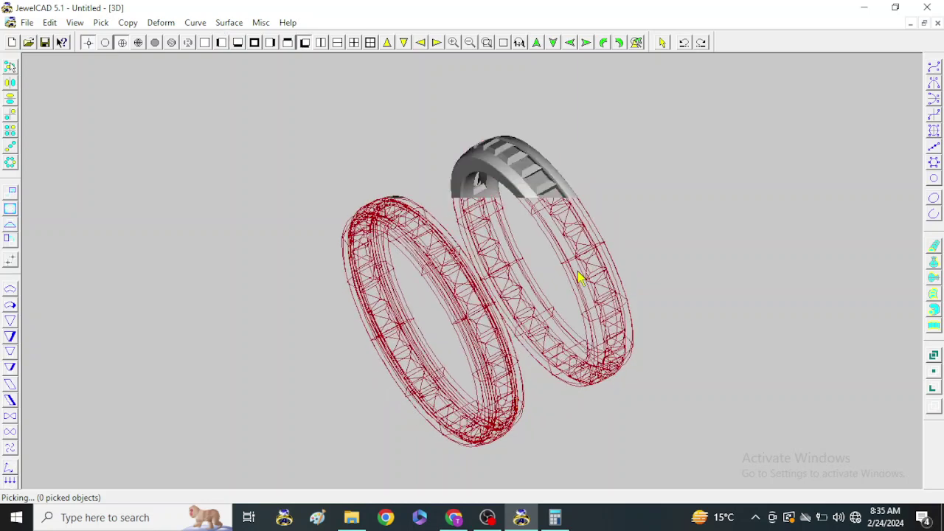
right_click_drag(571, 266, 531, 208)
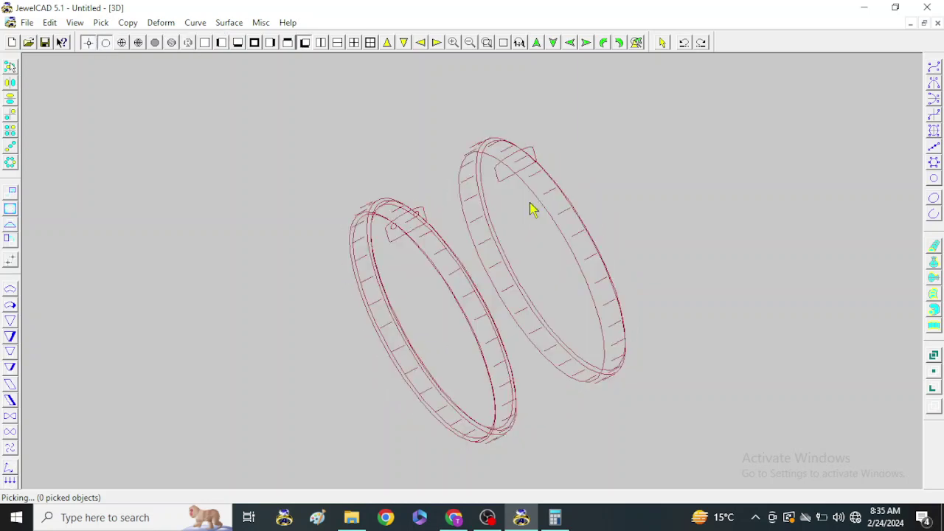
left_click(531, 201)
left_click(448, 249)
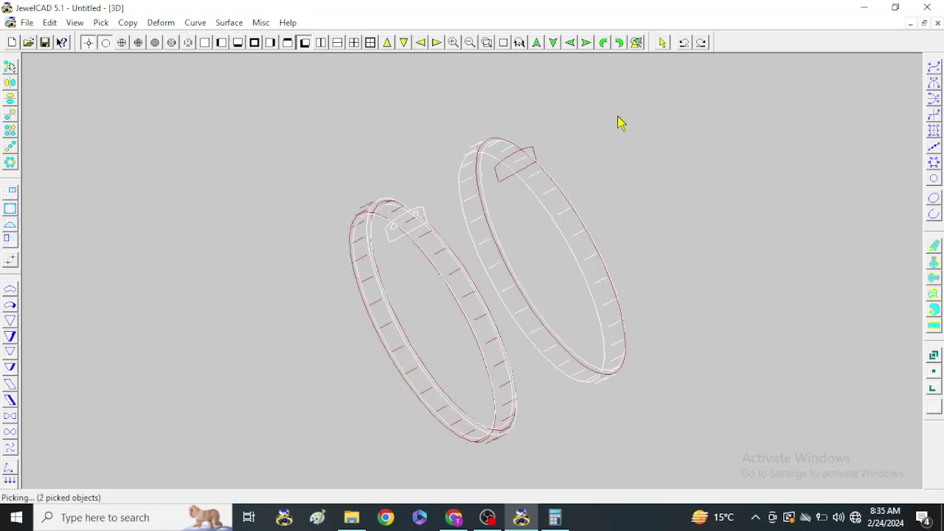
key("alt+e")
left_click(486, 251)
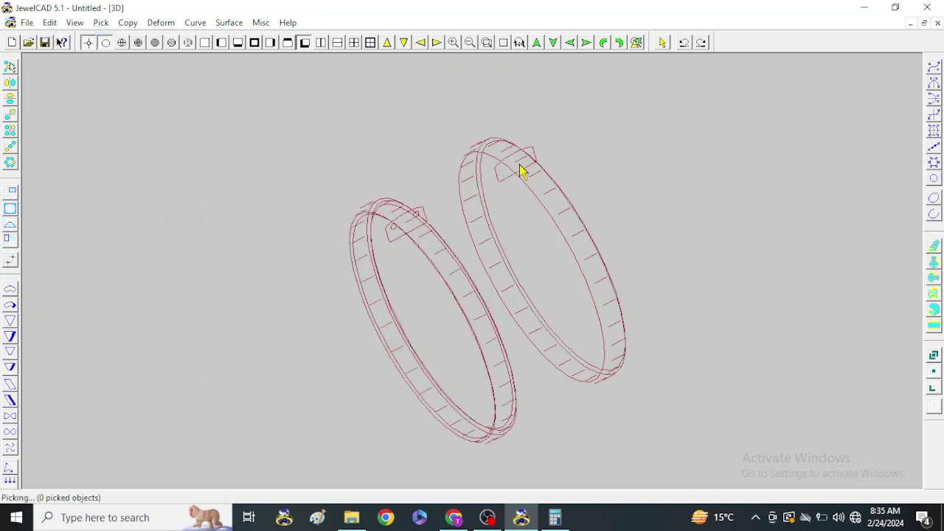
Pick only the stones via Pick > Jewel and give them the D_Blue material
left_click(100, 22)
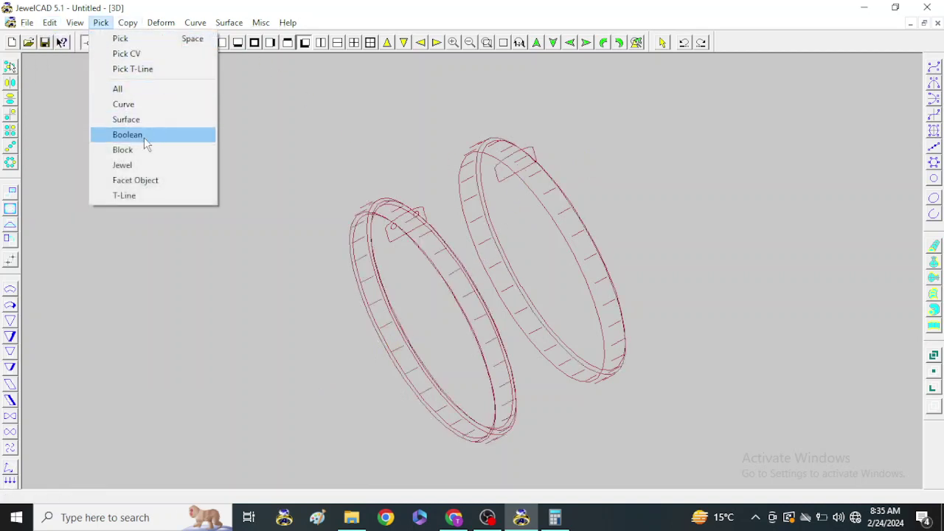
left_click(123, 165)
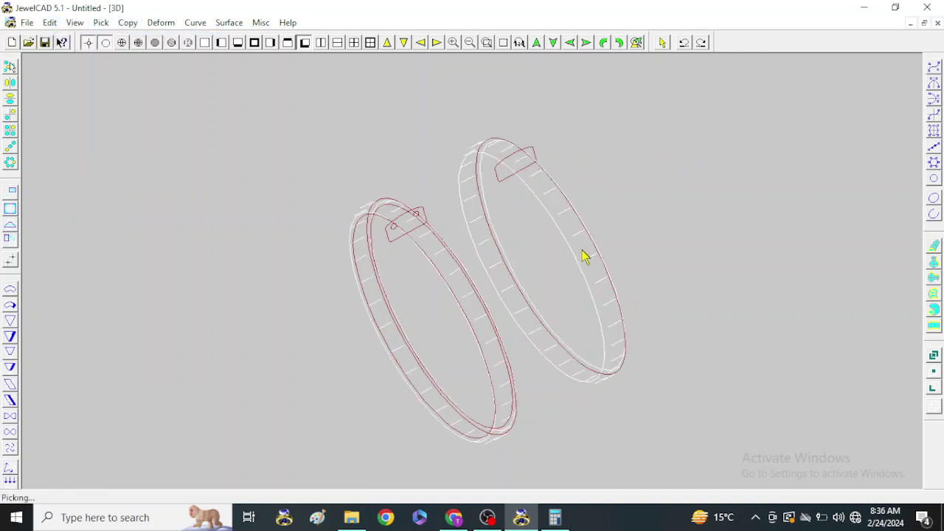
key("alt+e")
key("m")
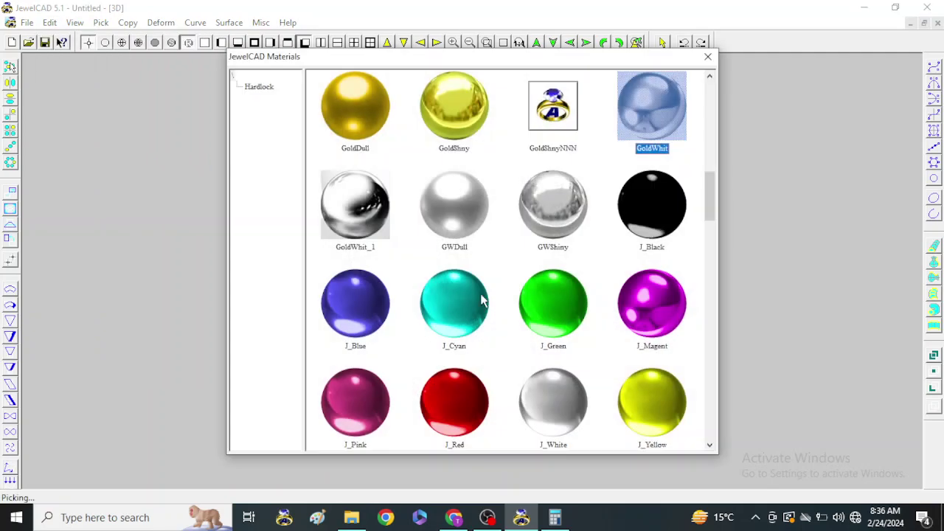
scroll(466, 298, "down", 5)
scroll(467, 303, "up", 5)
scroll(467, 302, "up", 5)
double_click(641, 219)
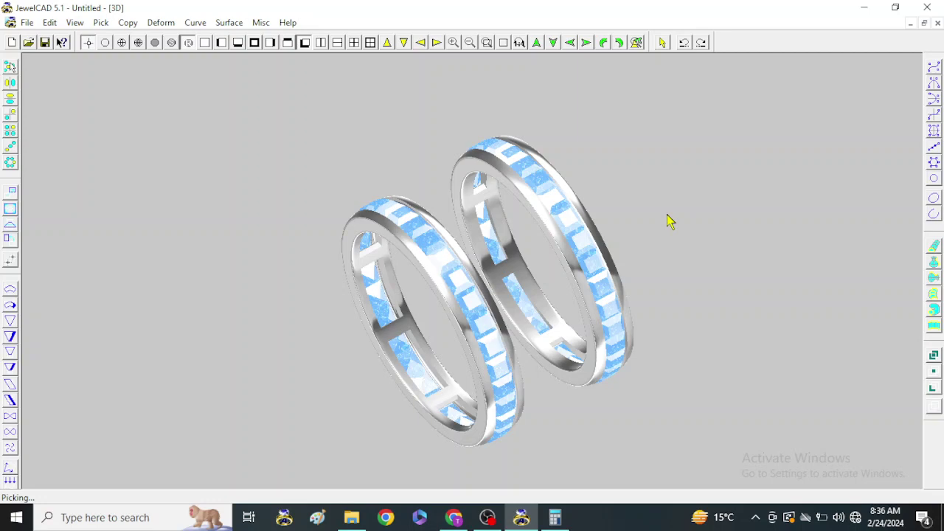
key("F5")
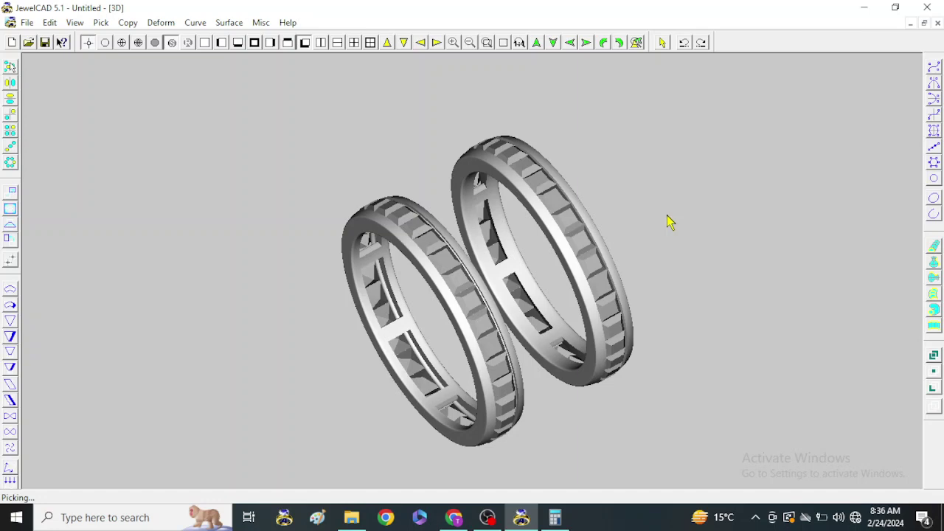
Undo the blue stone and white-gold changes, returning the rings to gold with clear diamonds
key("F2")
key("F6")
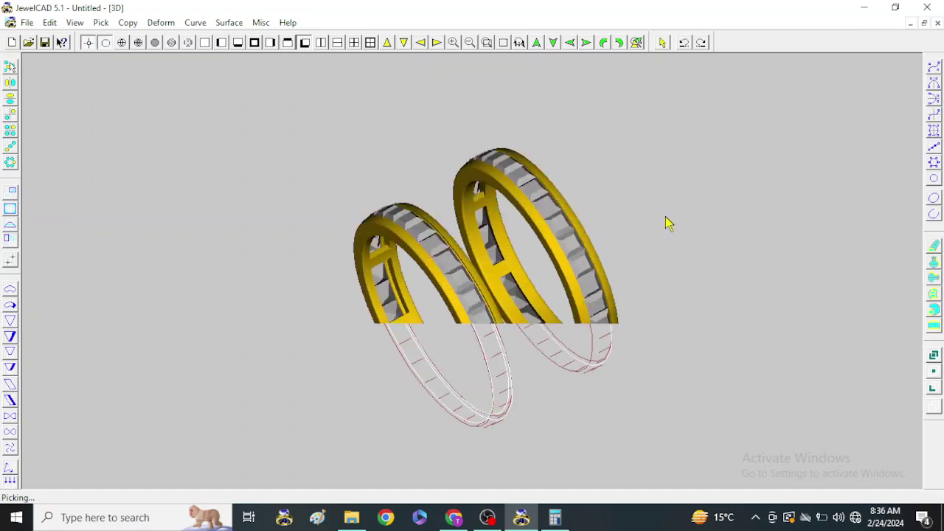
key("F2")
key("F6")
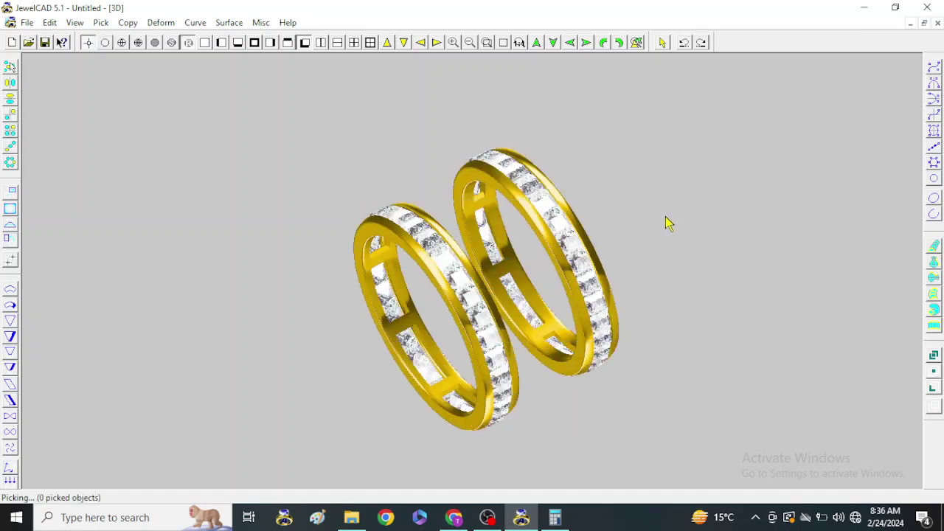
key("Left")
key("F2")
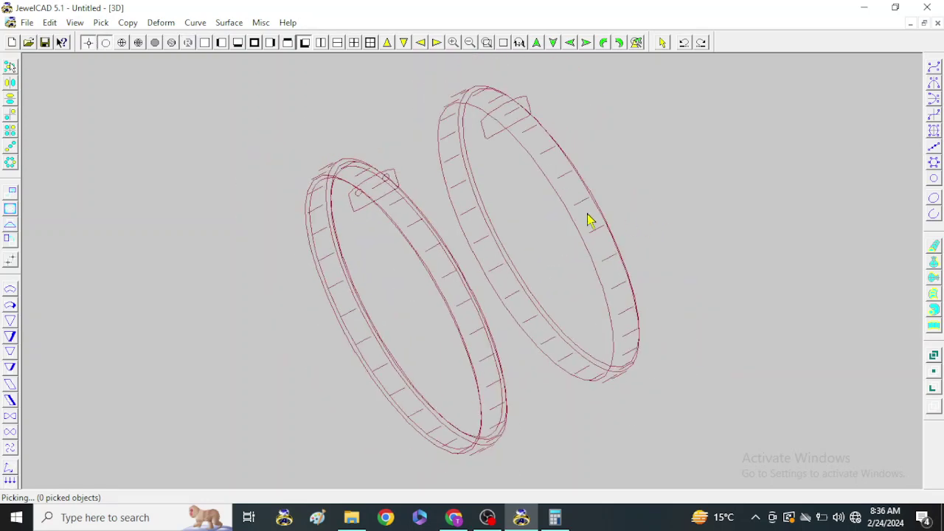
In the side view, move the right ring closer to the left ring
key("r")
left_click(582, 243)
key("F3")
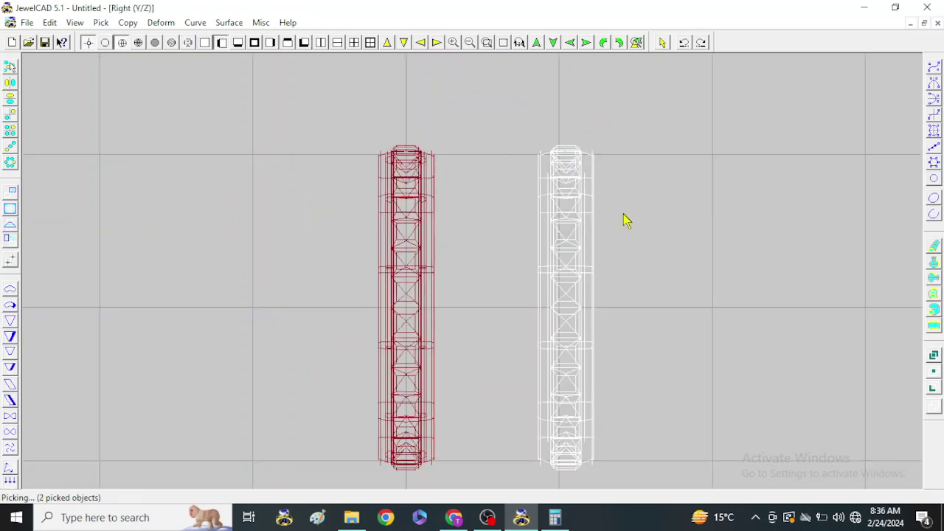
key("m")
left_click_drag(655, 216, 609, 217)
left_click(609, 216)
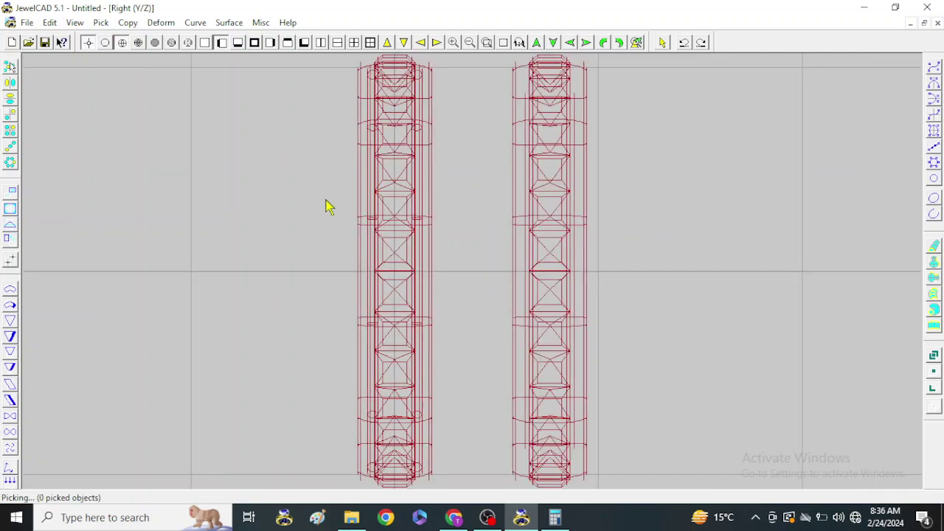
Render both rings in shaded yellow gold, checking top and 3D views
key("Left")
key("Up")
key("F4")
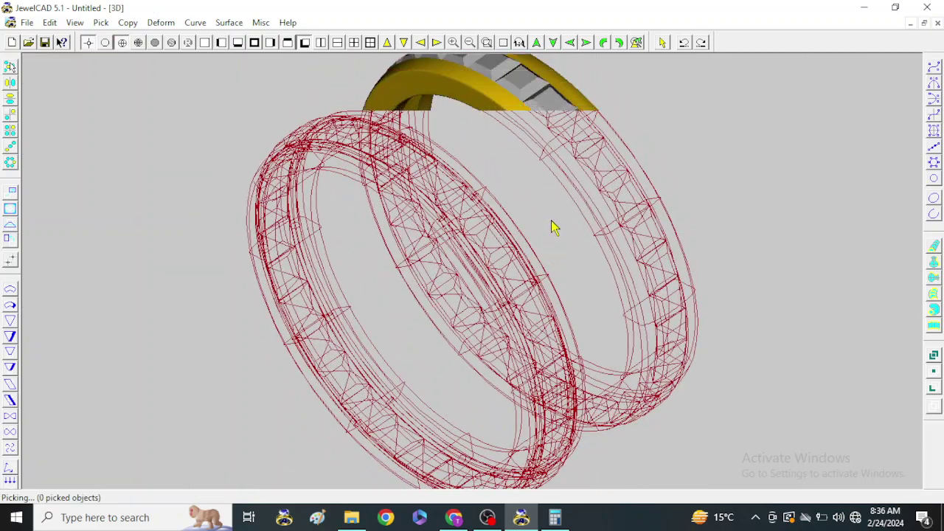
key("F5")
key("F2")
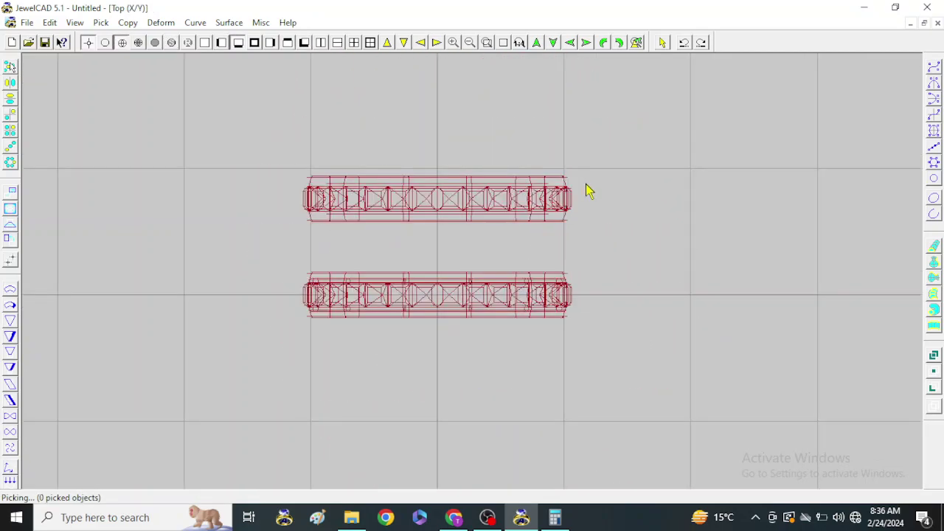
key("F6")
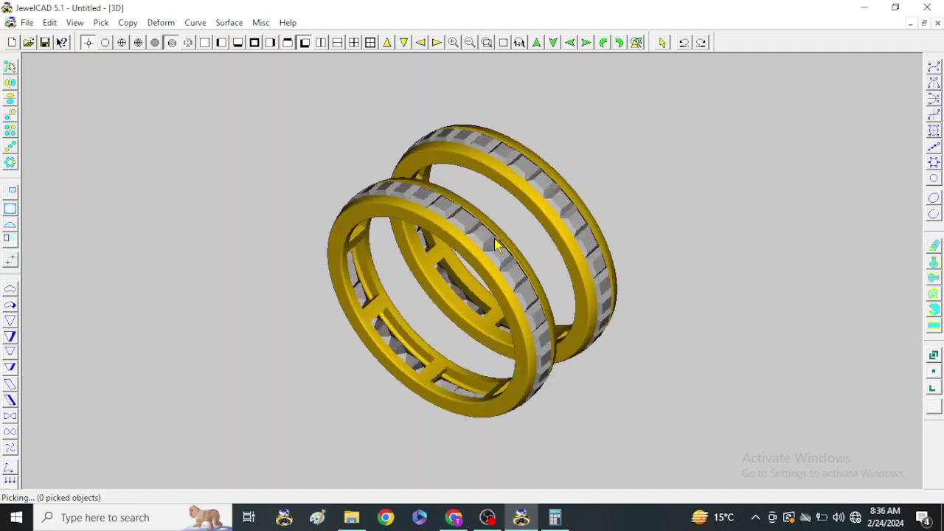
mouse_move(496, 245)
left_mouse_down()
mouse_move(554, 207)
mouse_move(565, 175)
left_mouse_up()
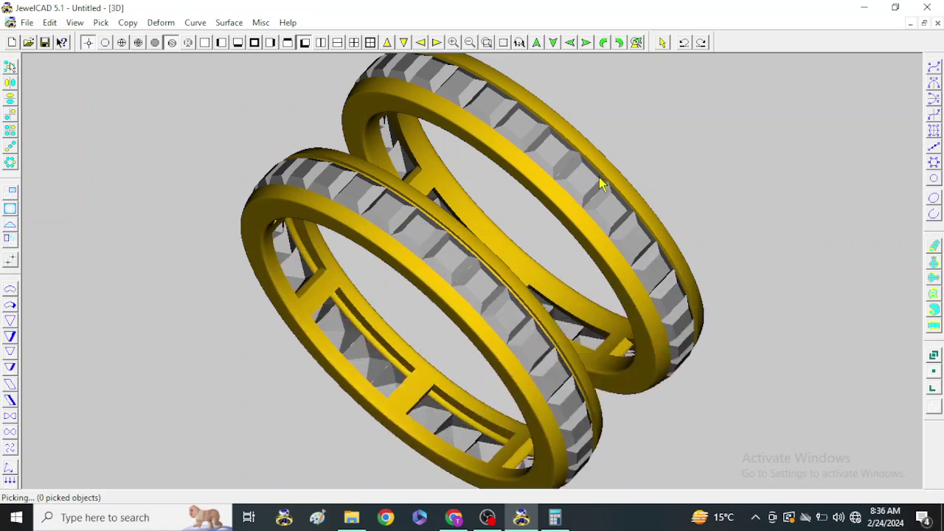